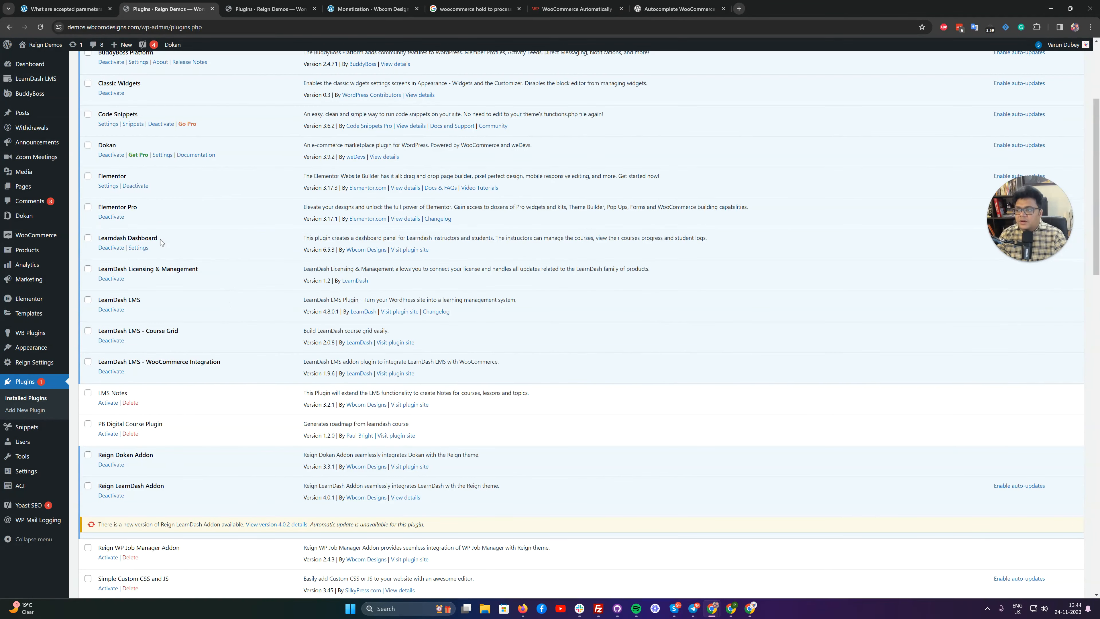
pyautogui.scroll(-2, 179, 255)
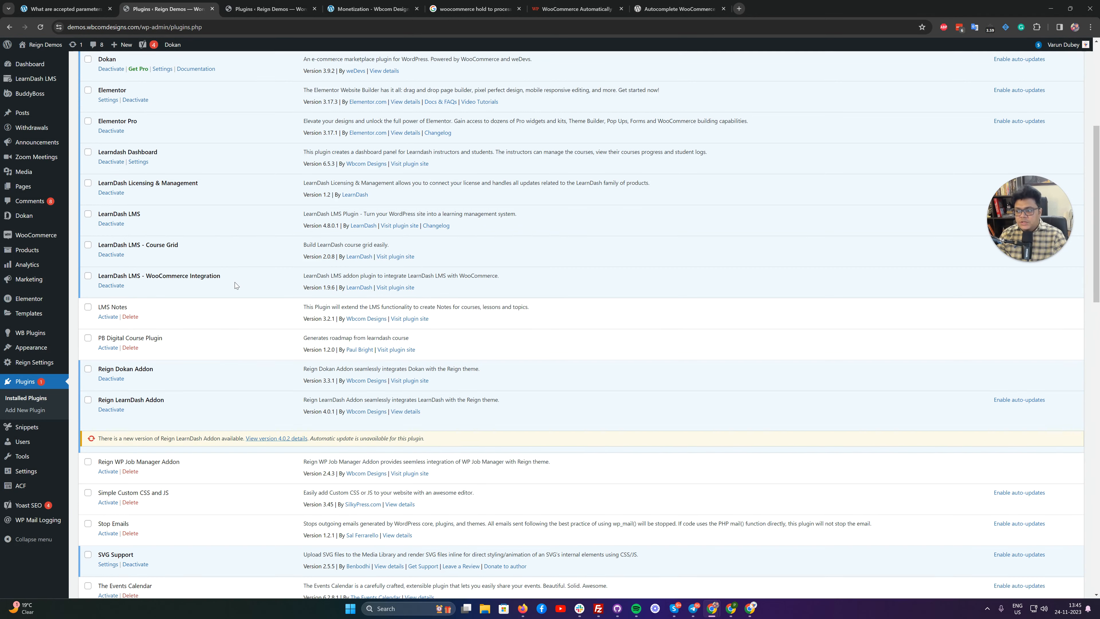
# Look through the installed plugins list and open the LearnDash Dashboard plugin's settings.
pyautogui.scroll(-15, 235, 281)
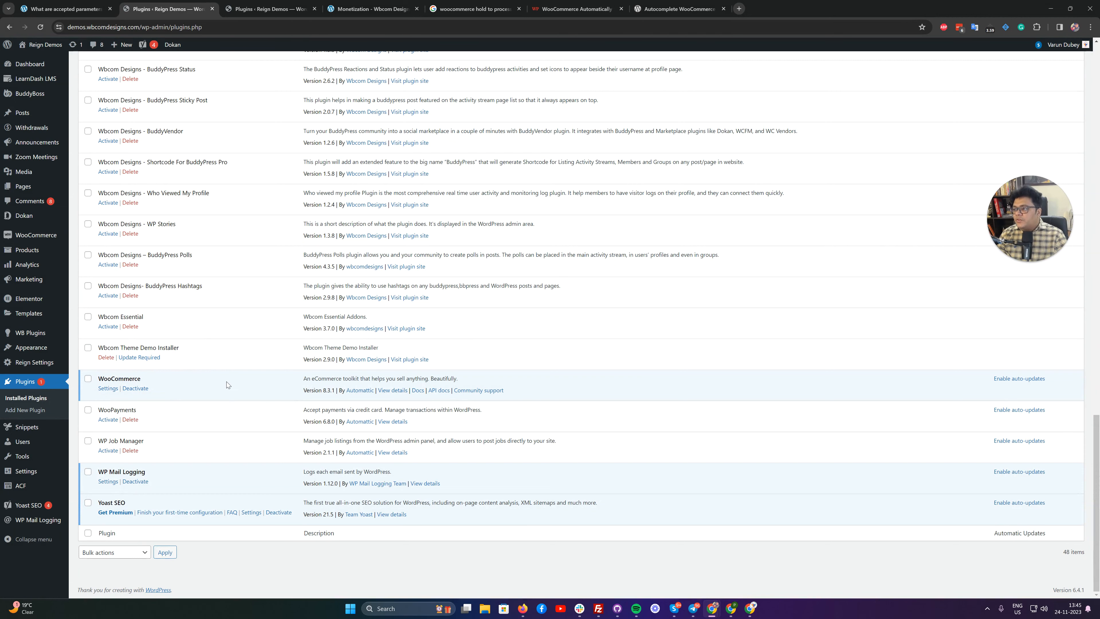
pyautogui.scroll(15, 225, 381)
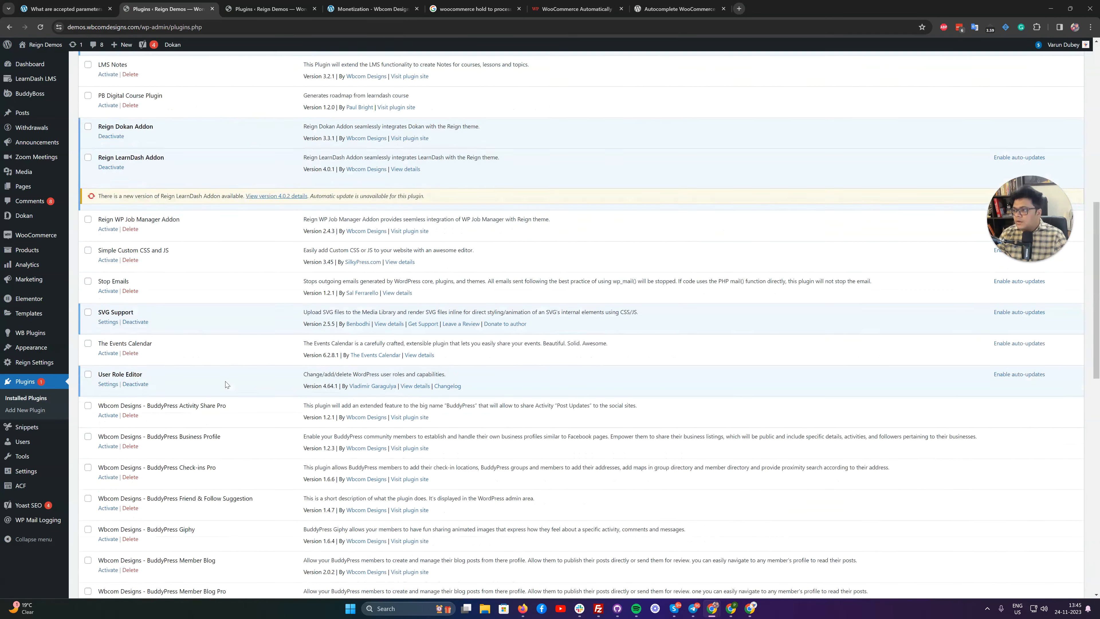
pyautogui.moveTo(38, 241)
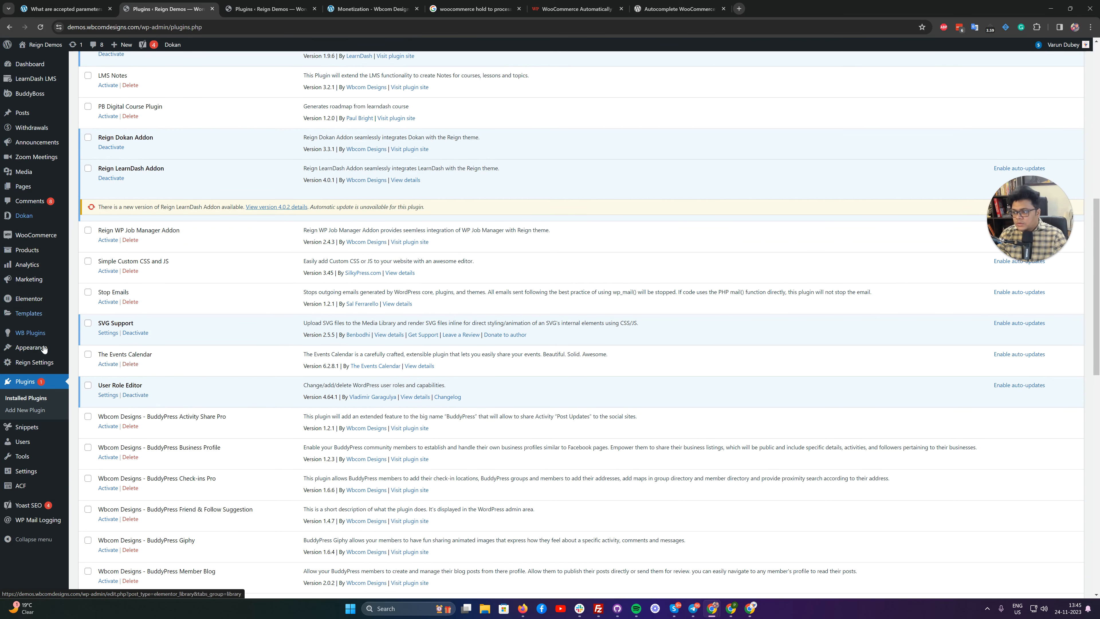
pyautogui.moveTo(44, 338)
pyautogui.click(107, 349)
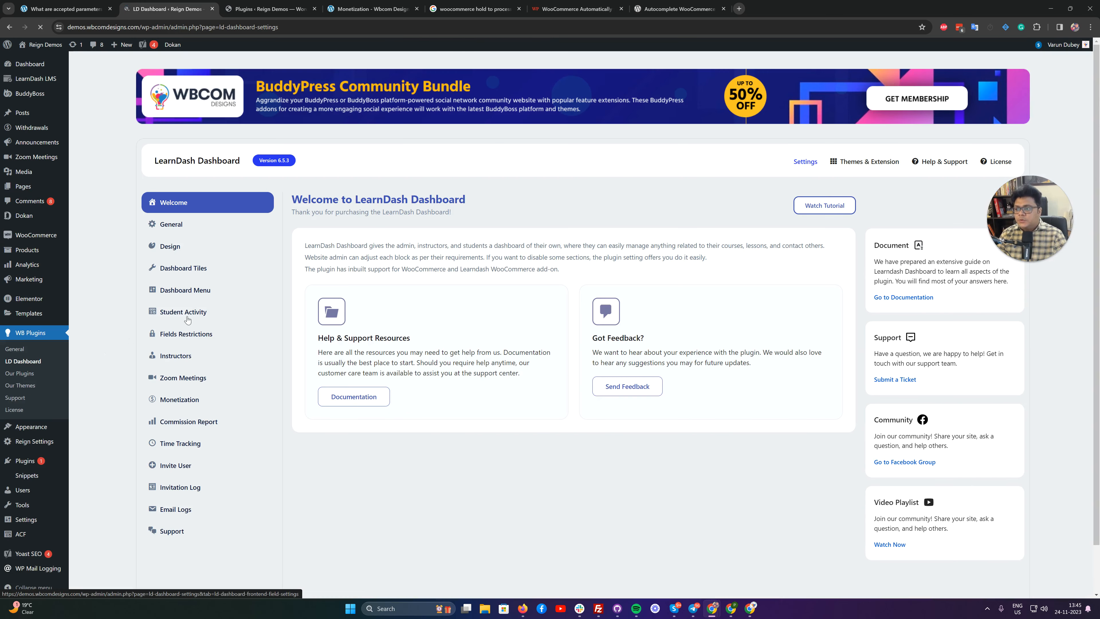
# Review the Monetization options for revenue sharing, fees and withdrawals, and open the instructor Commission Report.
pyautogui.click(187, 401)
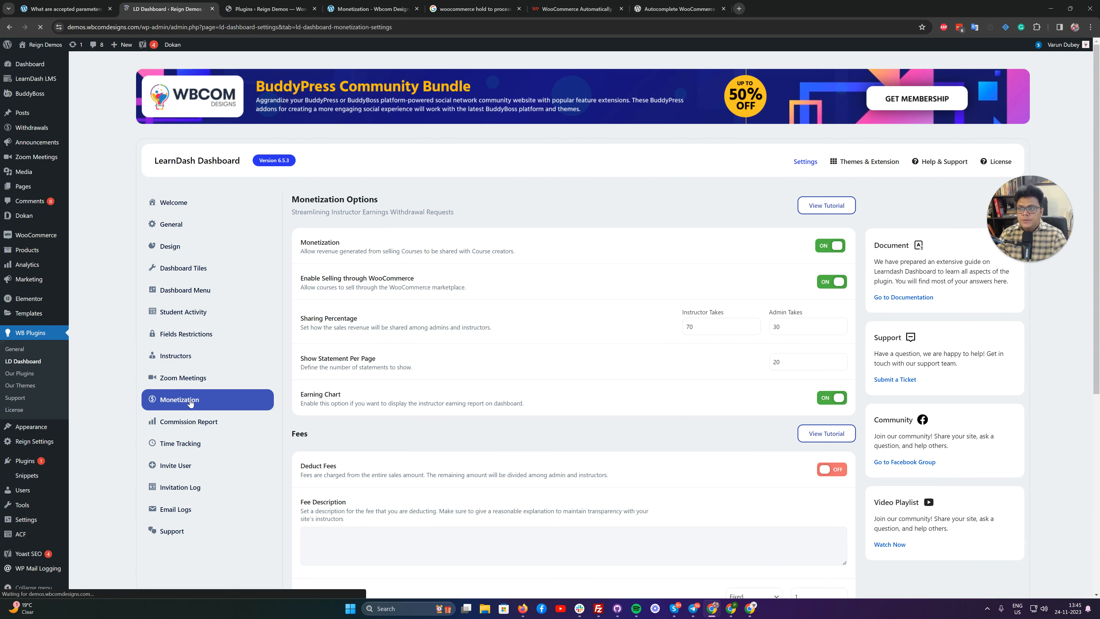
pyautogui.scroll(-4, 679, 298)
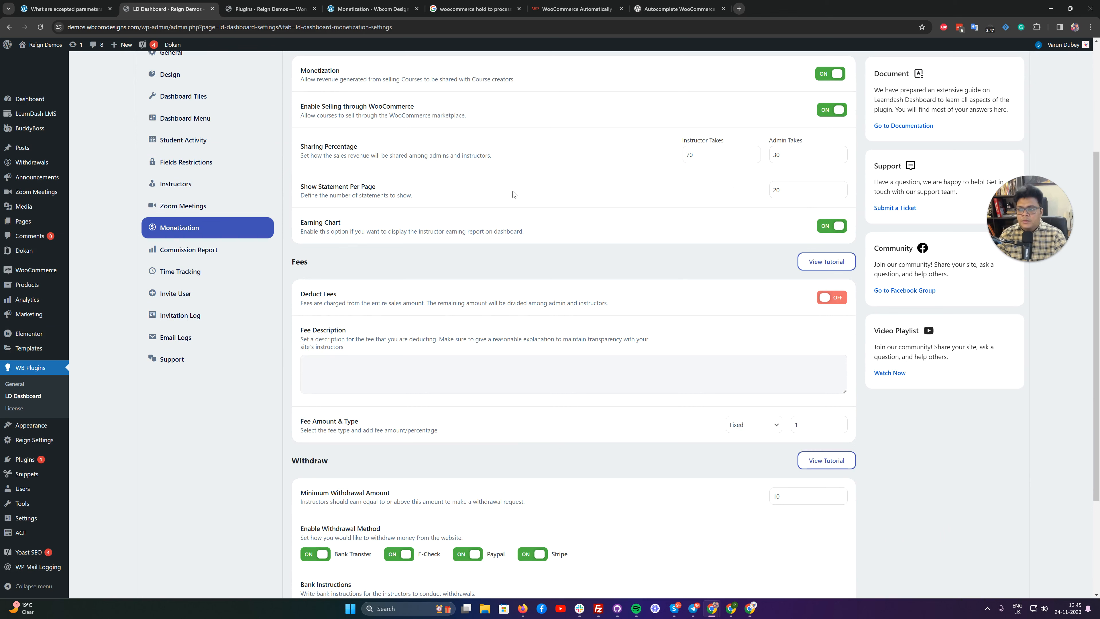
pyautogui.scroll(-2, 513, 193)
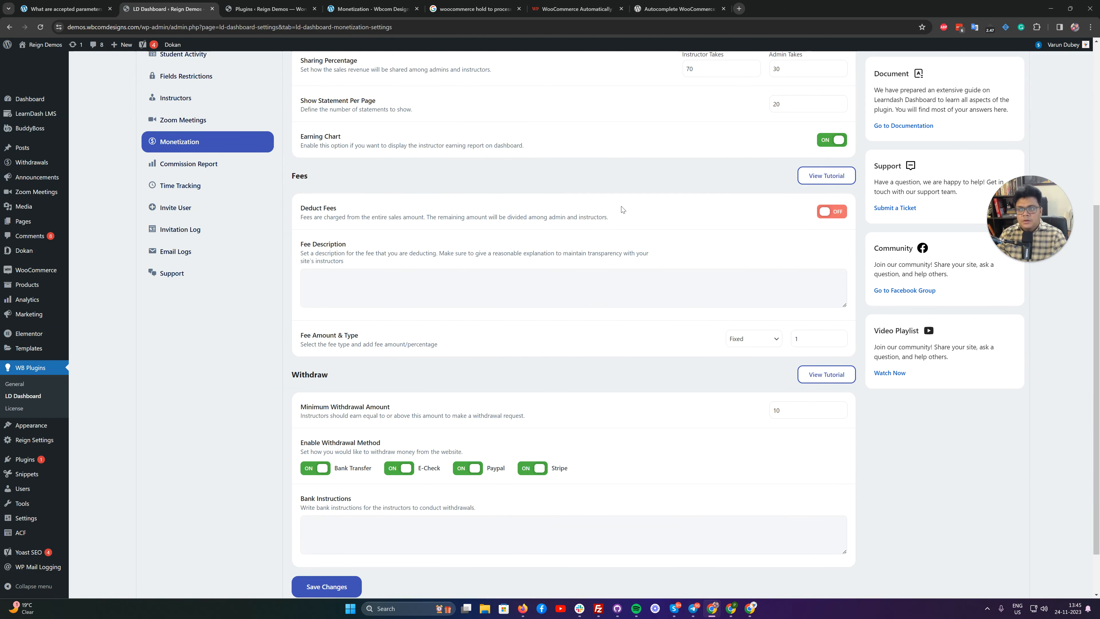
pyautogui.scroll(-2, 637, 384)
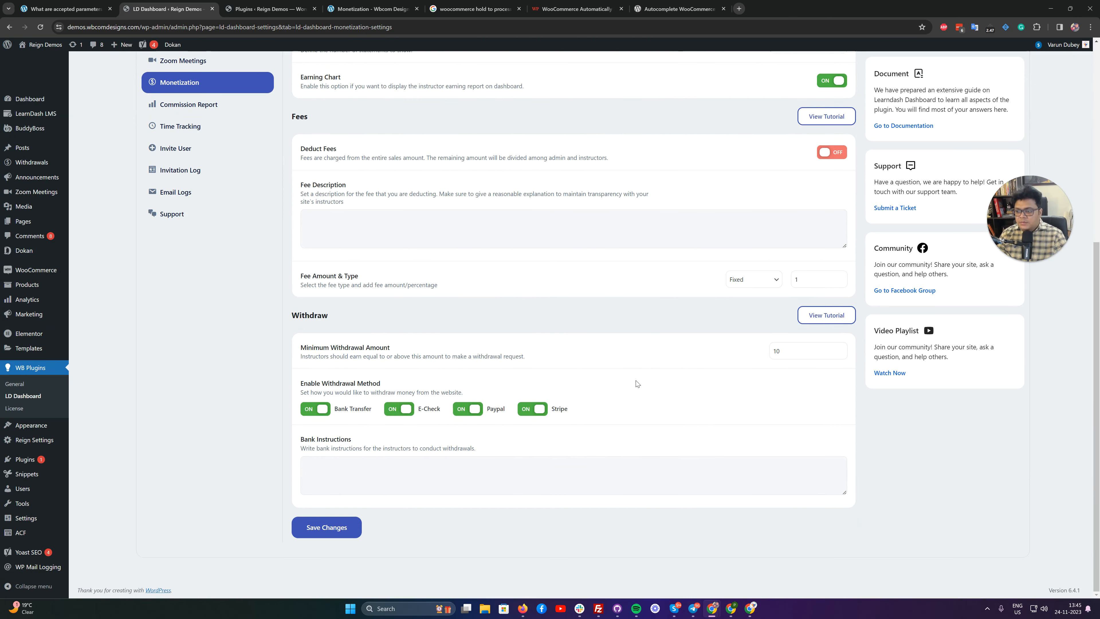
pyautogui.scroll(4, 314, 344)
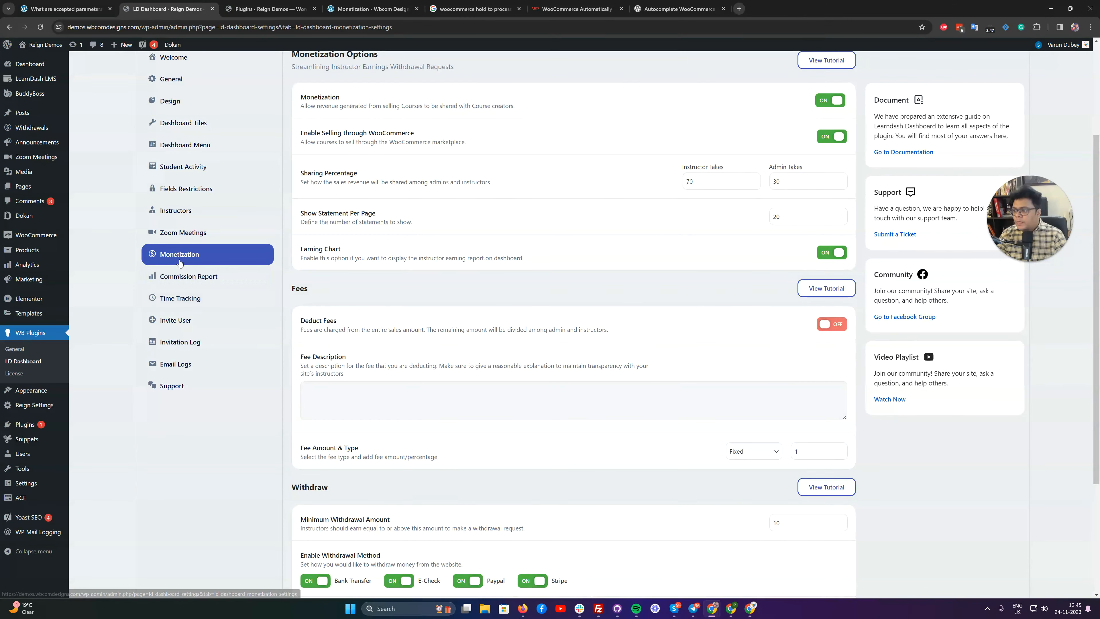
pyautogui.click(190, 277)
pyautogui.scroll(3, 426, 276)
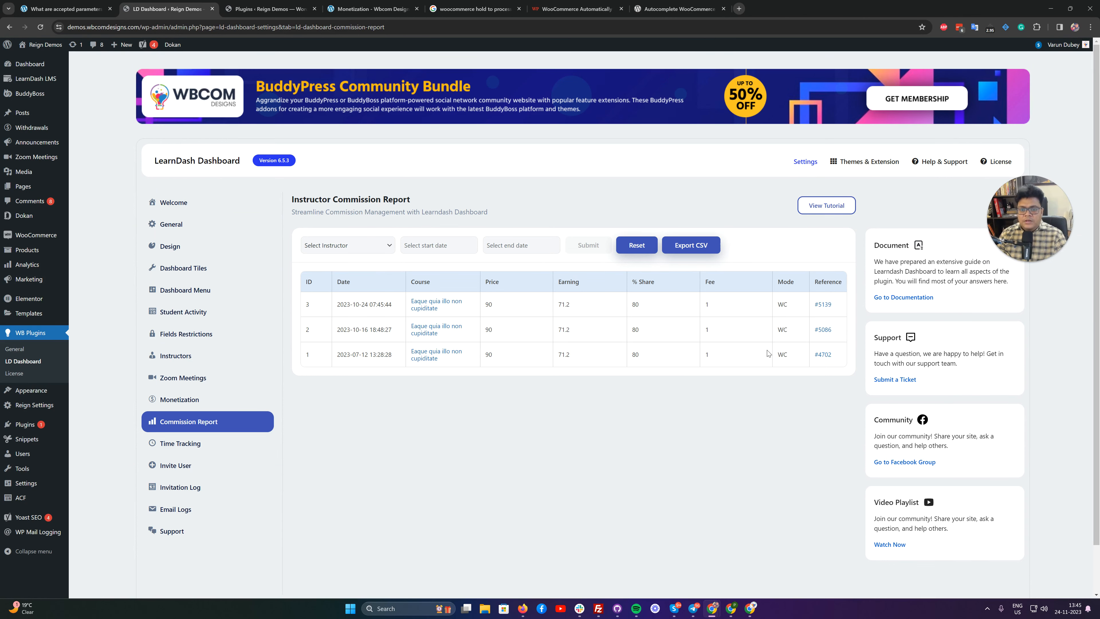
# Open the list of all users and filter it to the Instructor role.
pyautogui.scroll(-2, 545, 429)
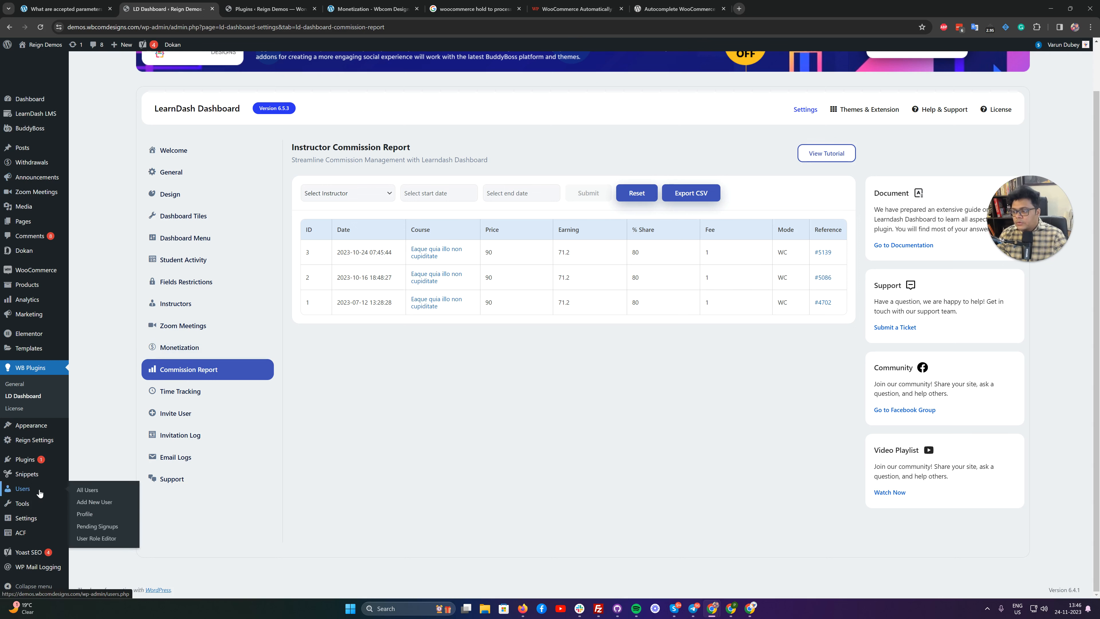
pyautogui.moveTo(61, 481)
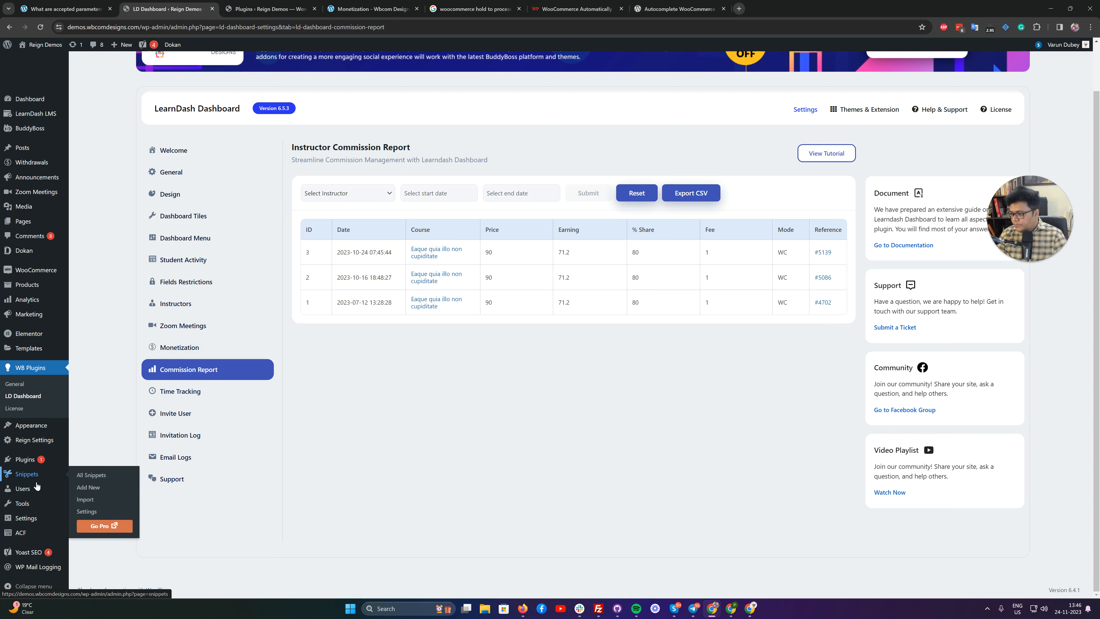
pyautogui.click(88, 488)
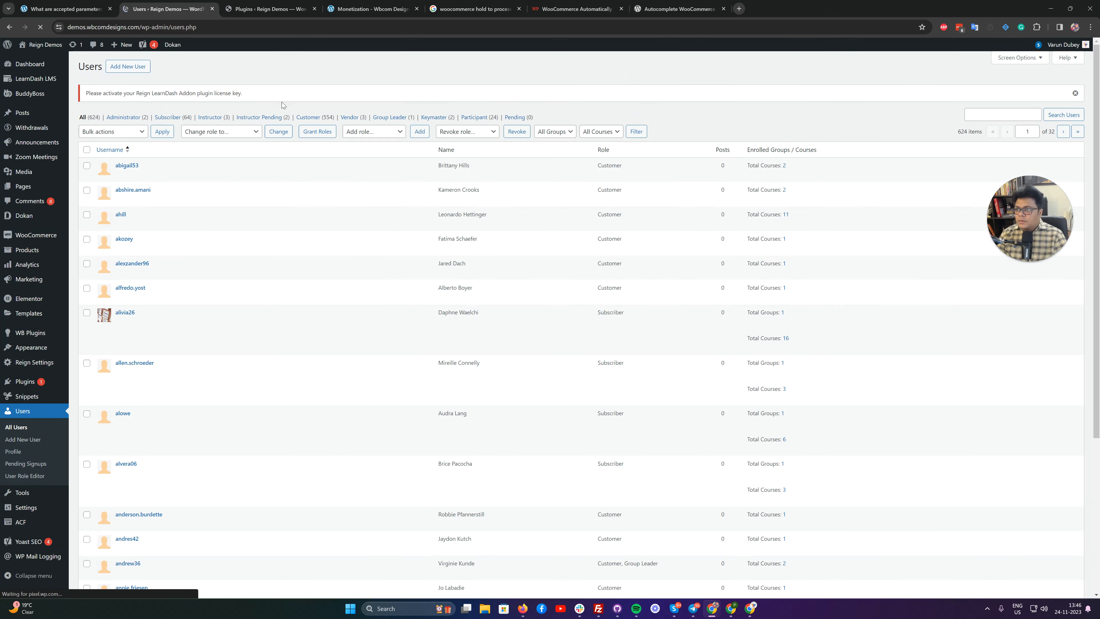
pyautogui.click(203, 120)
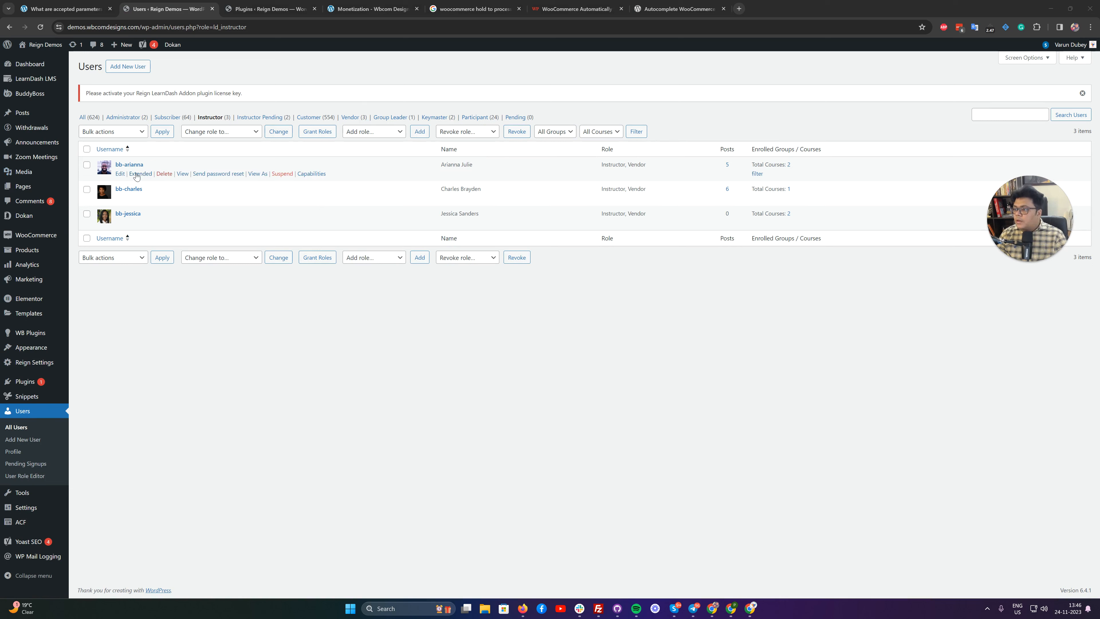
# View the site as the first listed instructor and start a new course from My Dashboard.
pyautogui.click(258, 174)
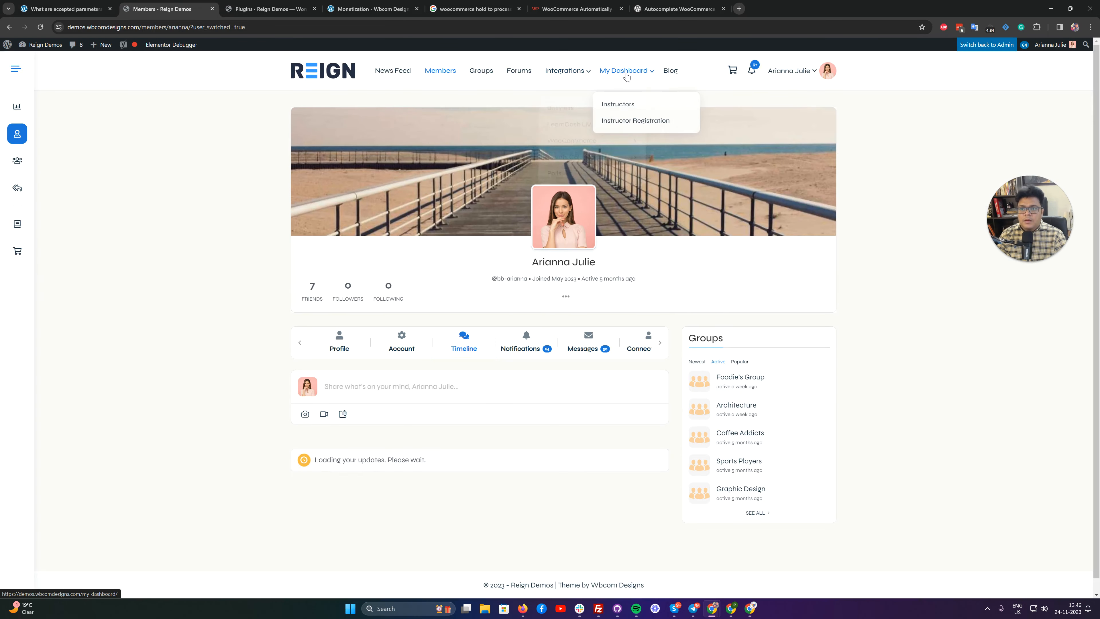
pyautogui.click(626, 74)
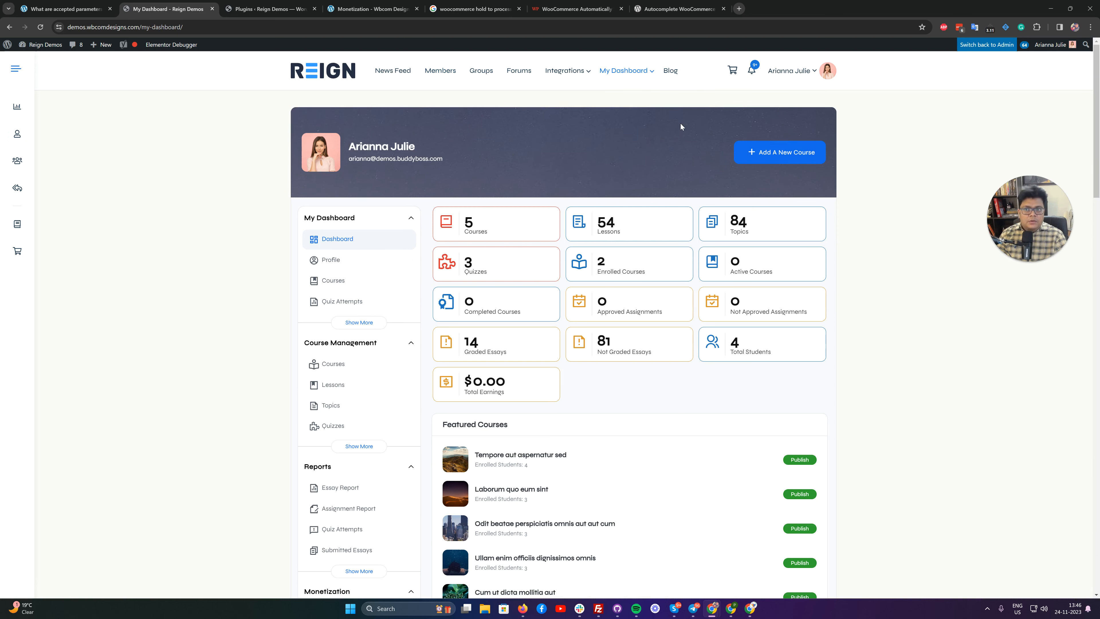
pyautogui.click(791, 153)
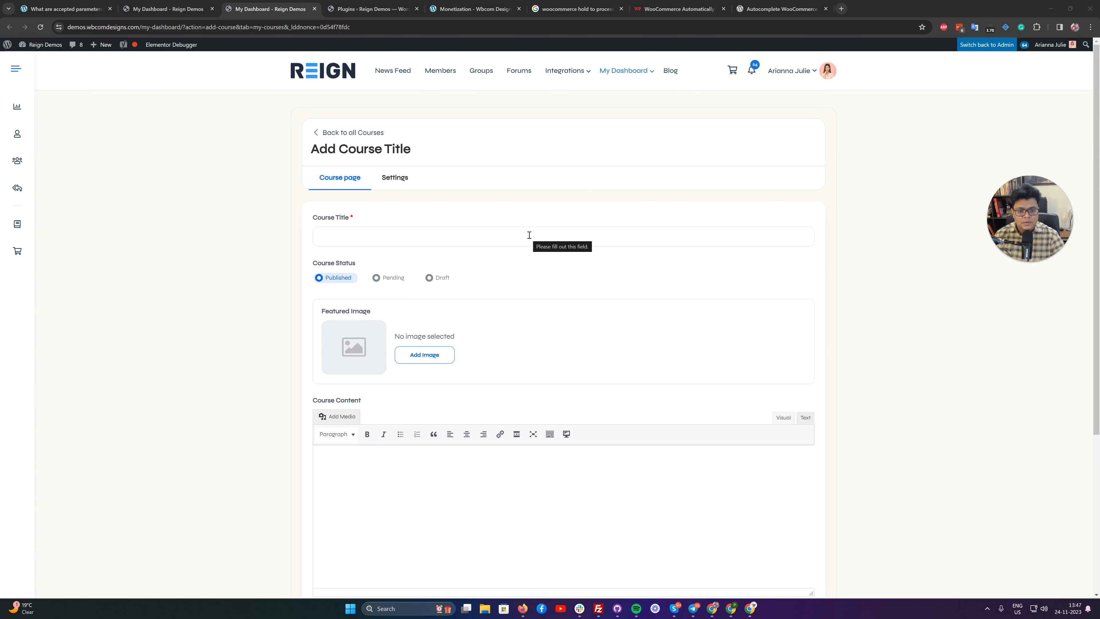
# Search the web for "laura ipsum", open loremipsum.io and copy the phrase "Lorem ipsum dolor sit amet" from its generator.
pyautogui.click(842, 11)
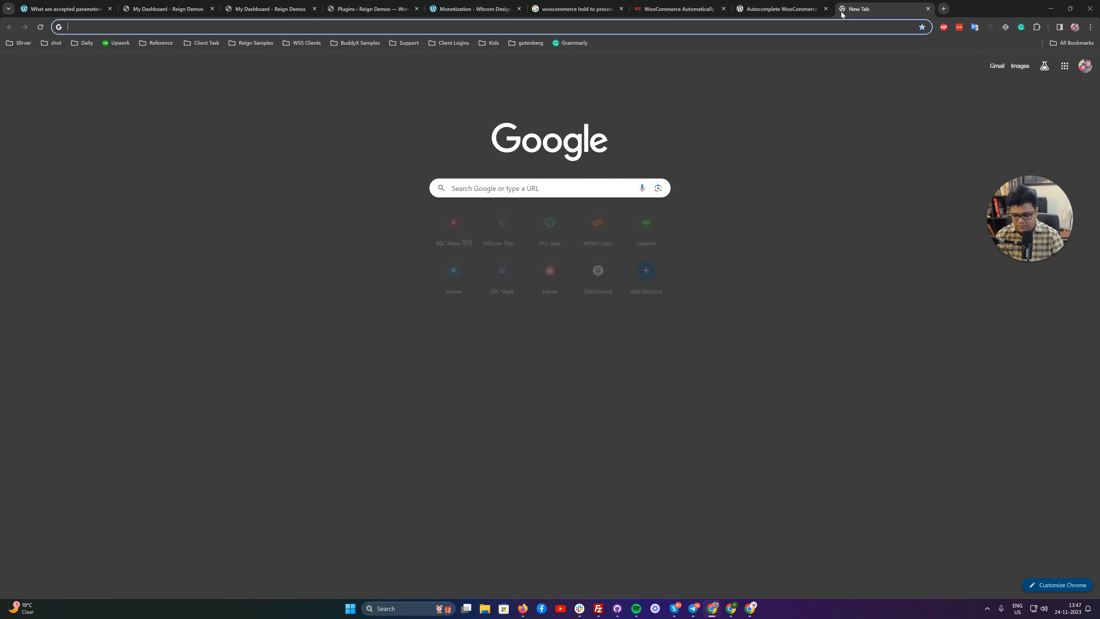
pyautogui.write('laura ipsum')
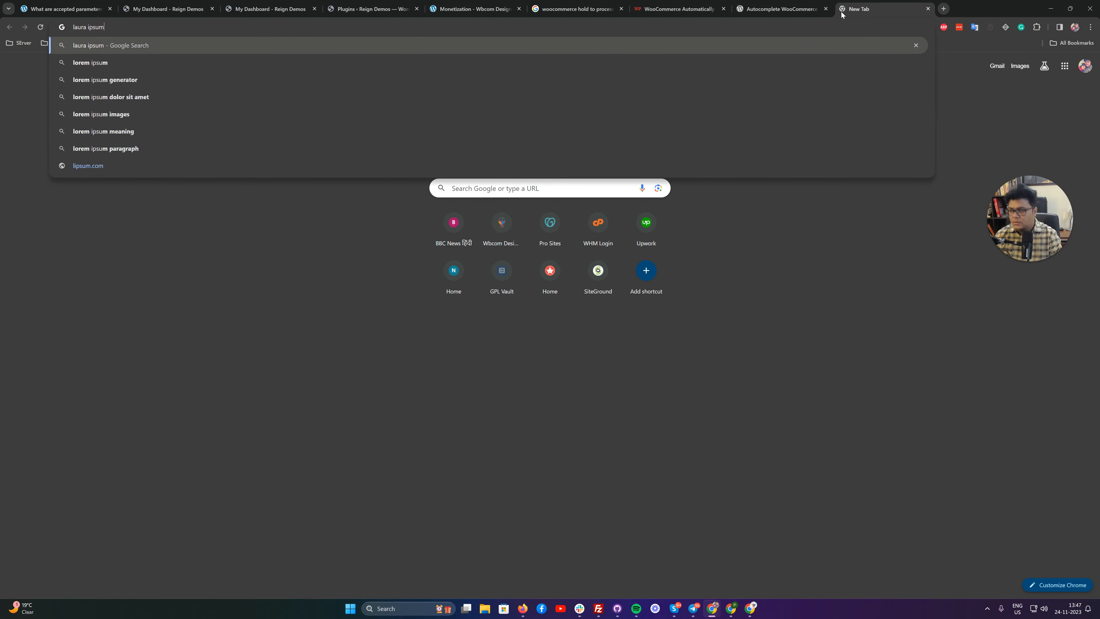
pyautogui.press('Return')
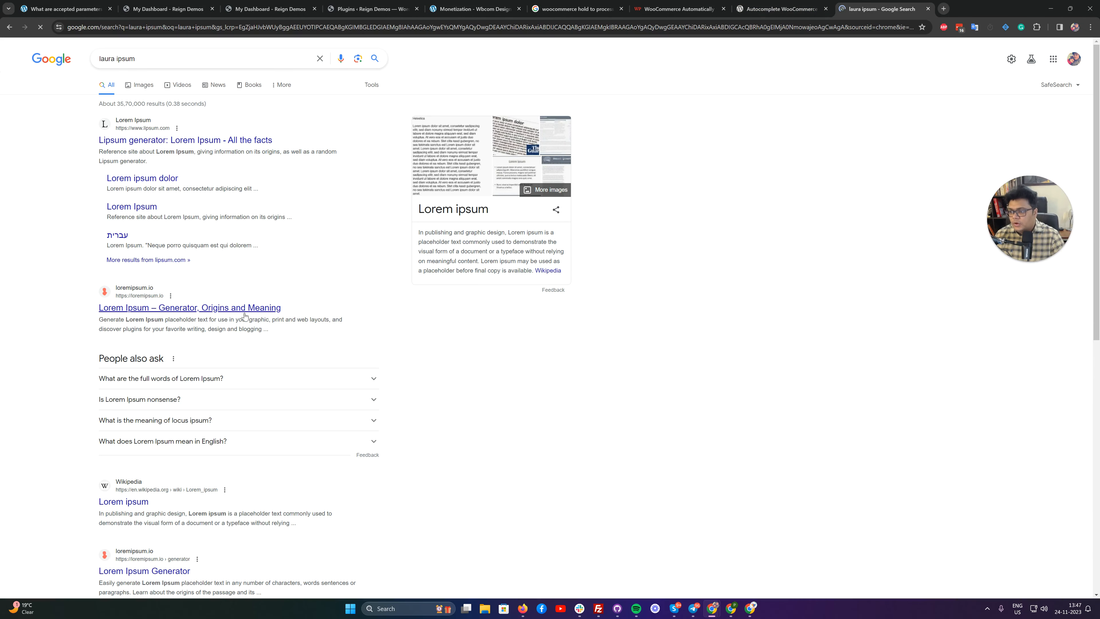
pyautogui.click(245, 311)
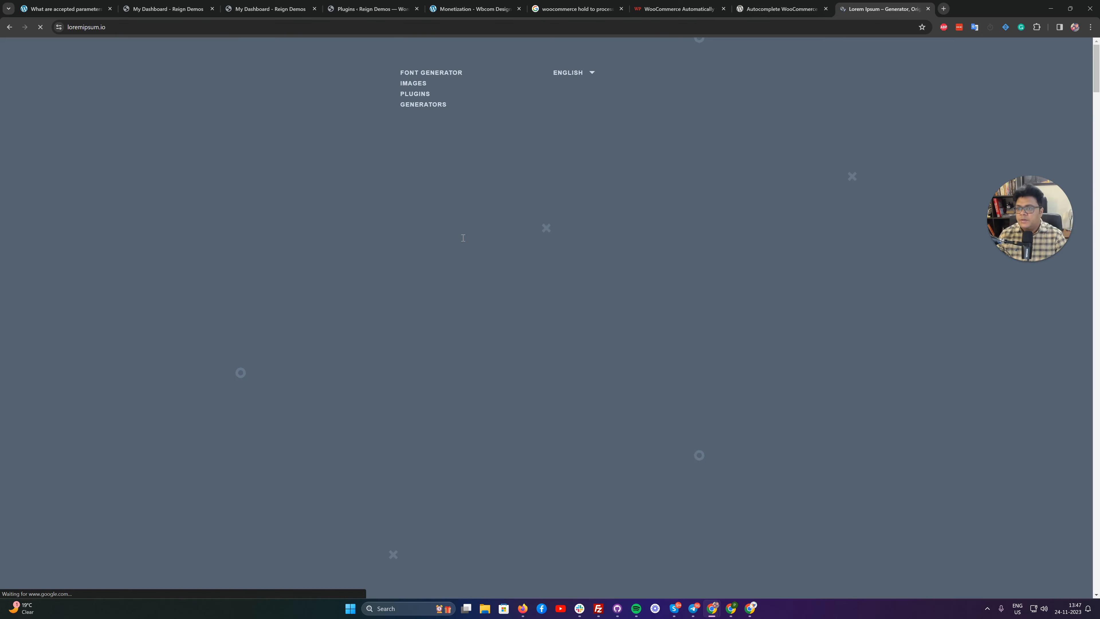
pyautogui.scroll(-2, 323, 209)
pyautogui.moveTo(320, 242); pyautogui.dragTo(456, 240)
pyautogui.hotkey('ctrl', 'c')
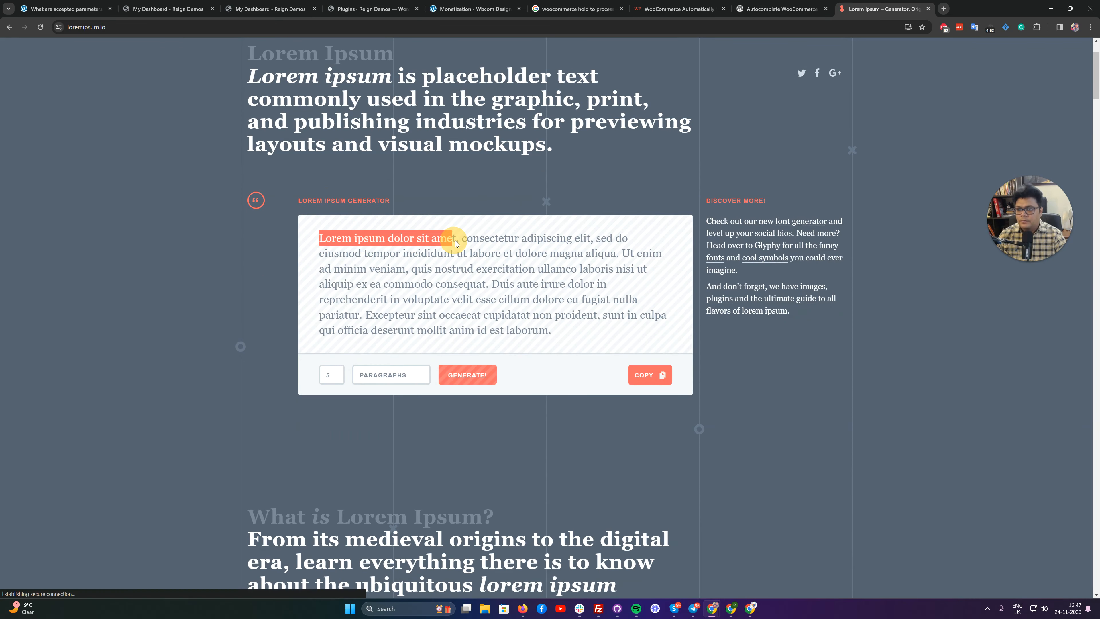
# Close the two WooCommerce order status articles, the related Google search and the duplicate Plugins page.
pyautogui.click(588, 9)
pyautogui.click(670, 9)
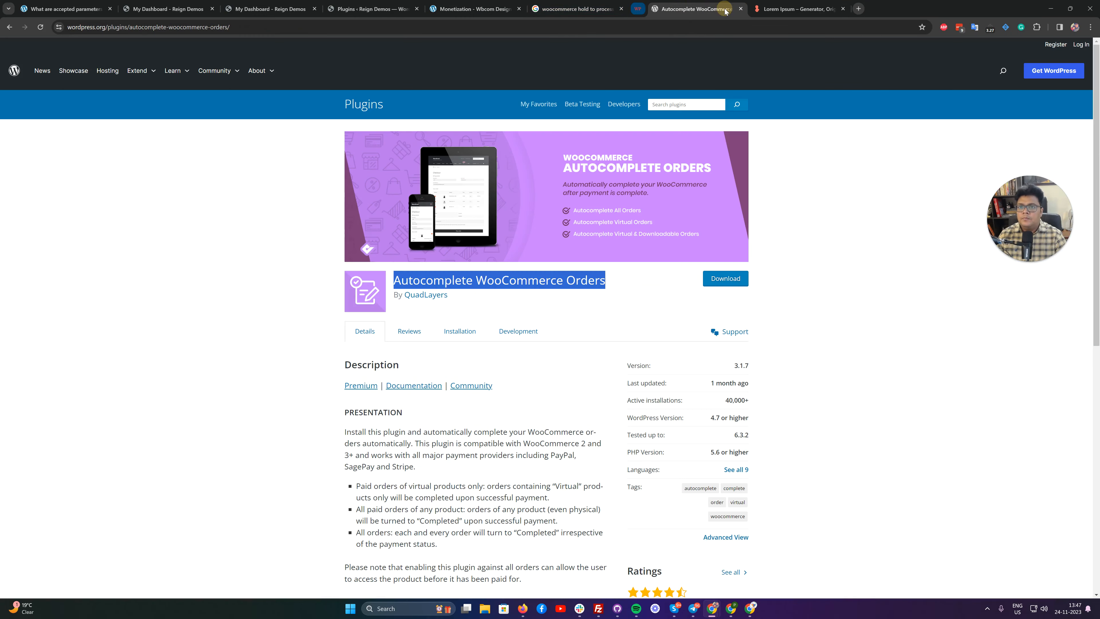
pyautogui.click(724, 9)
pyautogui.click(724, 9)
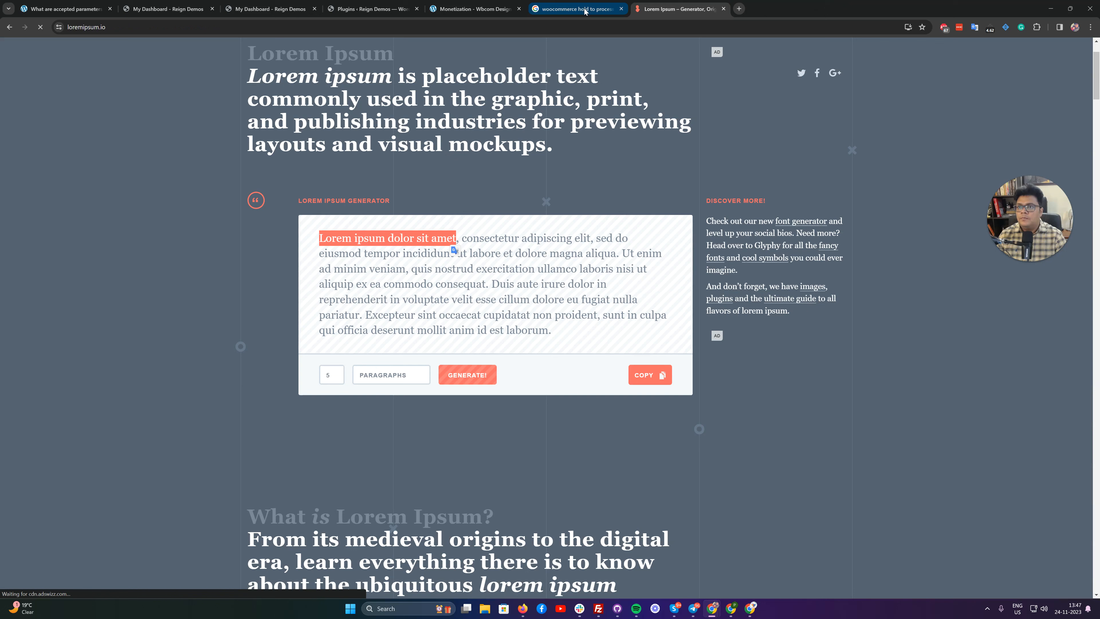
pyautogui.click(621, 9)
pyautogui.click(480, 9)
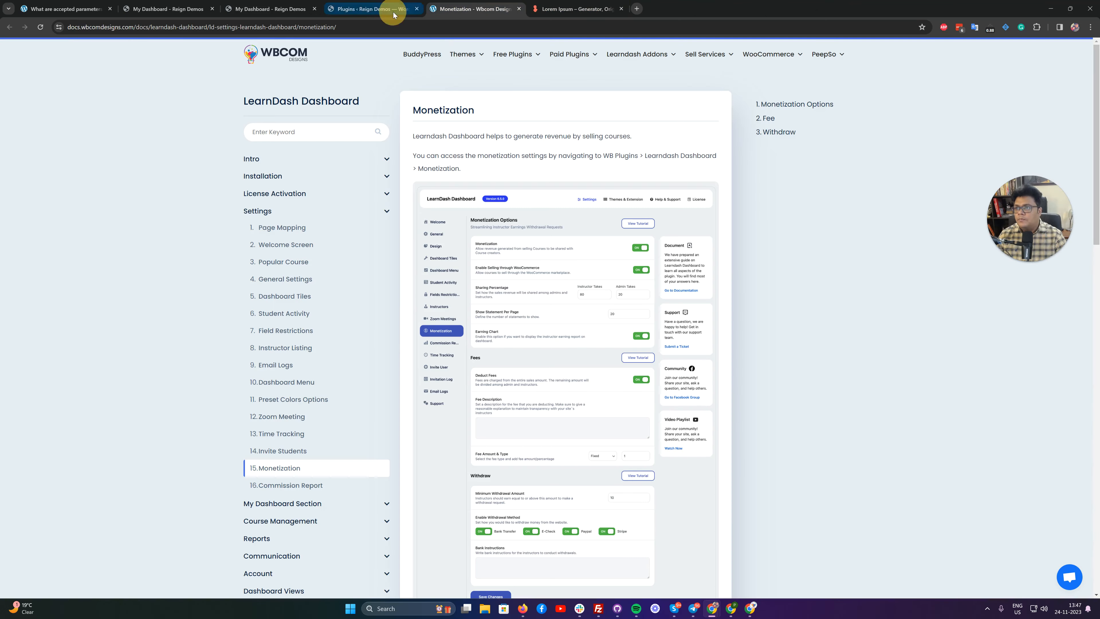
pyautogui.click(394, 11)
pyautogui.click(417, 8)
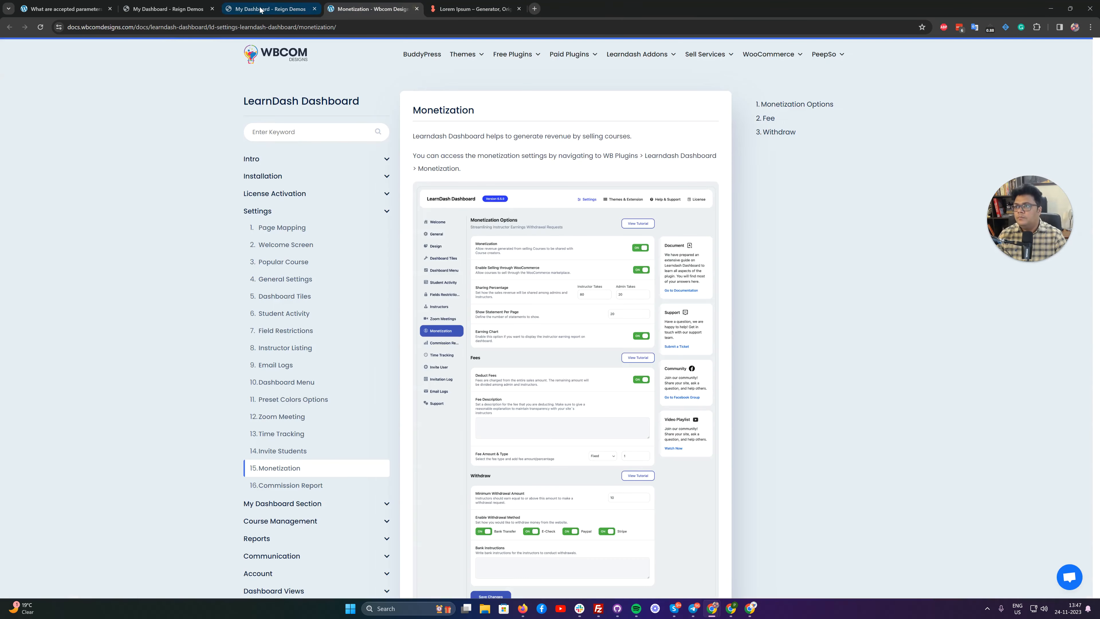
# Enter "Lorem ipsum dolor sit amet" as the title of the new course.
pyautogui.click(267, 8)
pyautogui.click(335, 236)
pyautogui.hotkey('ctrl', 'v')
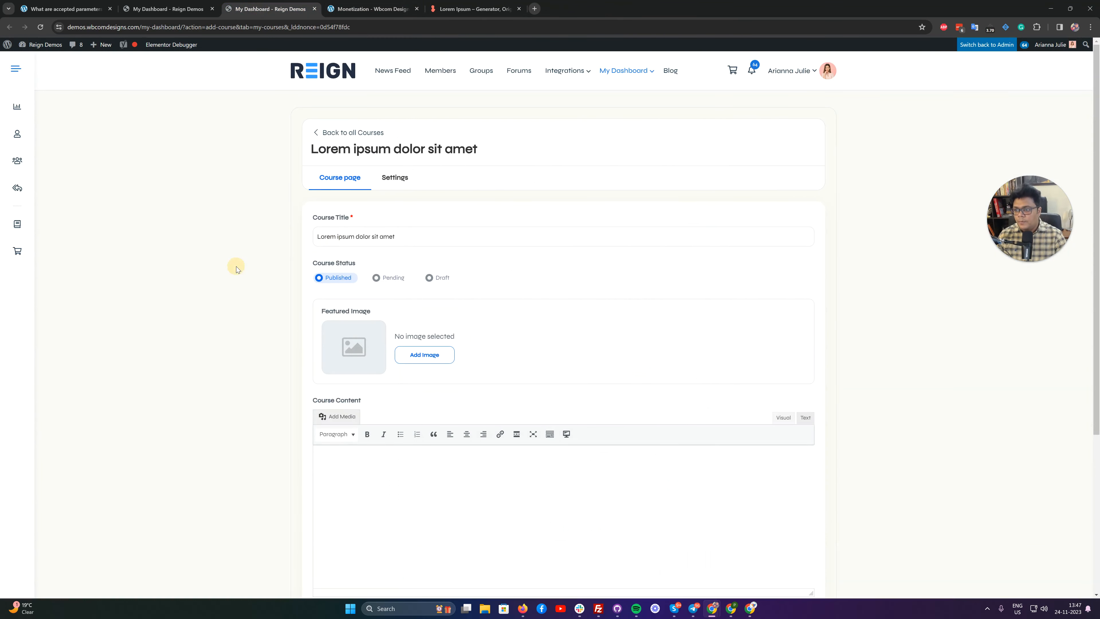
# Upload the image 2150714003.jpg from the Downloads folder for the course's featured image.
pyautogui.scroll(-4, 408, 285)
pyautogui.click(432, 183)
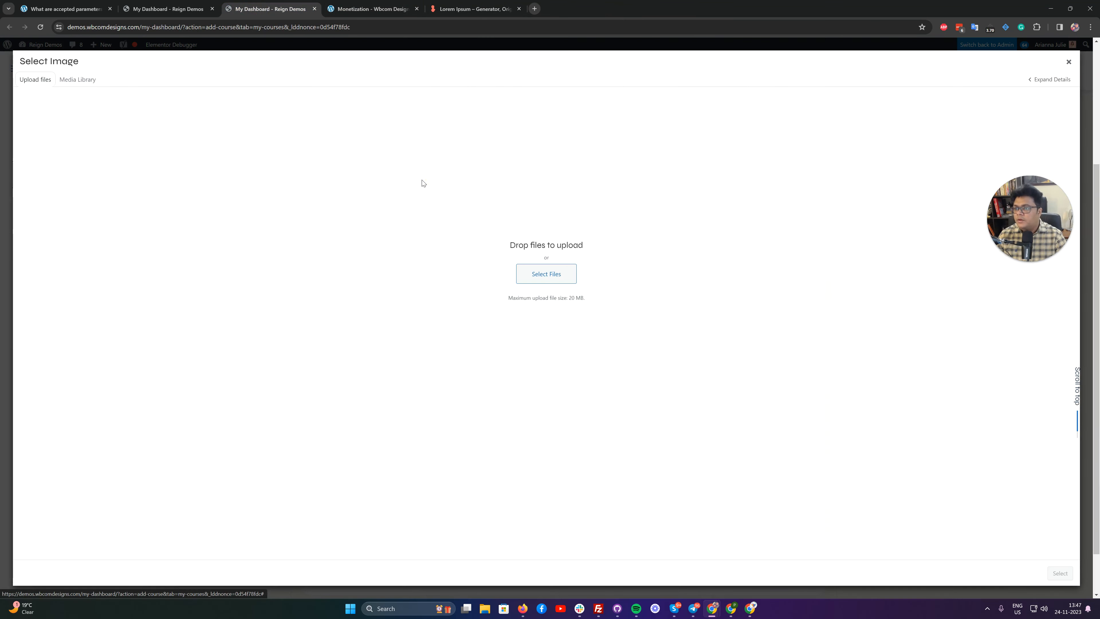
pyautogui.click(89, 80)
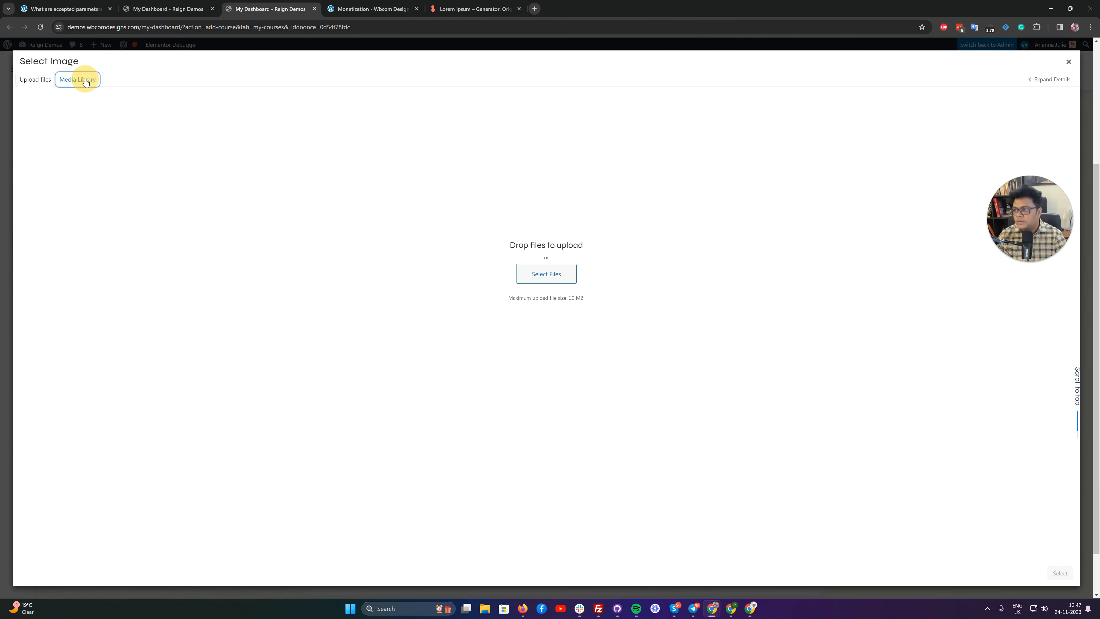
pyautogui.click(39, 82)
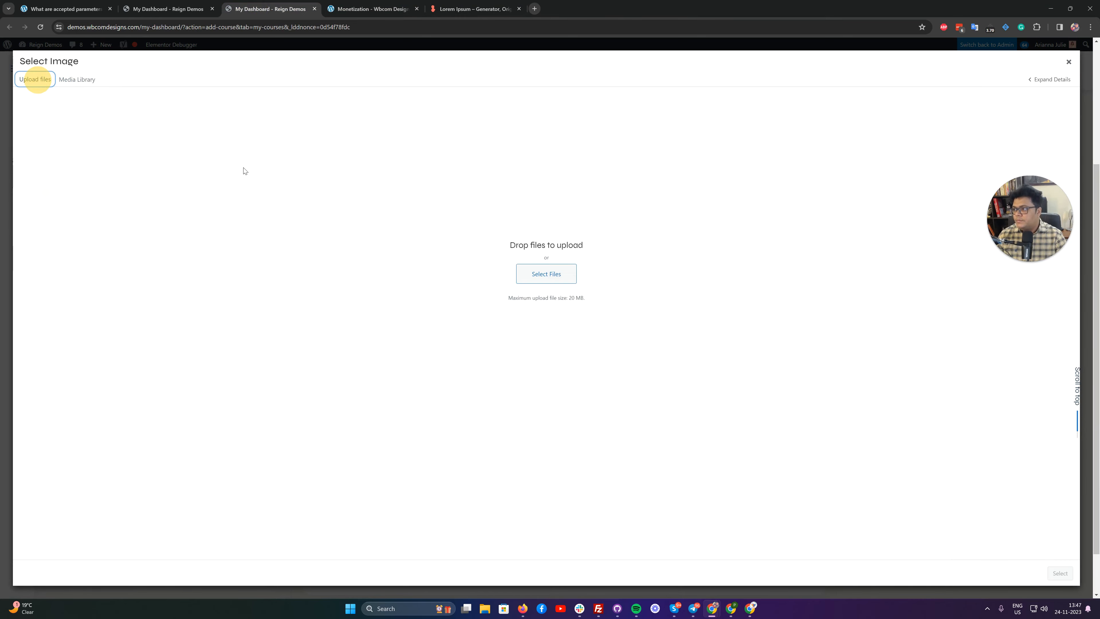
pyautogui.click(565, 282)
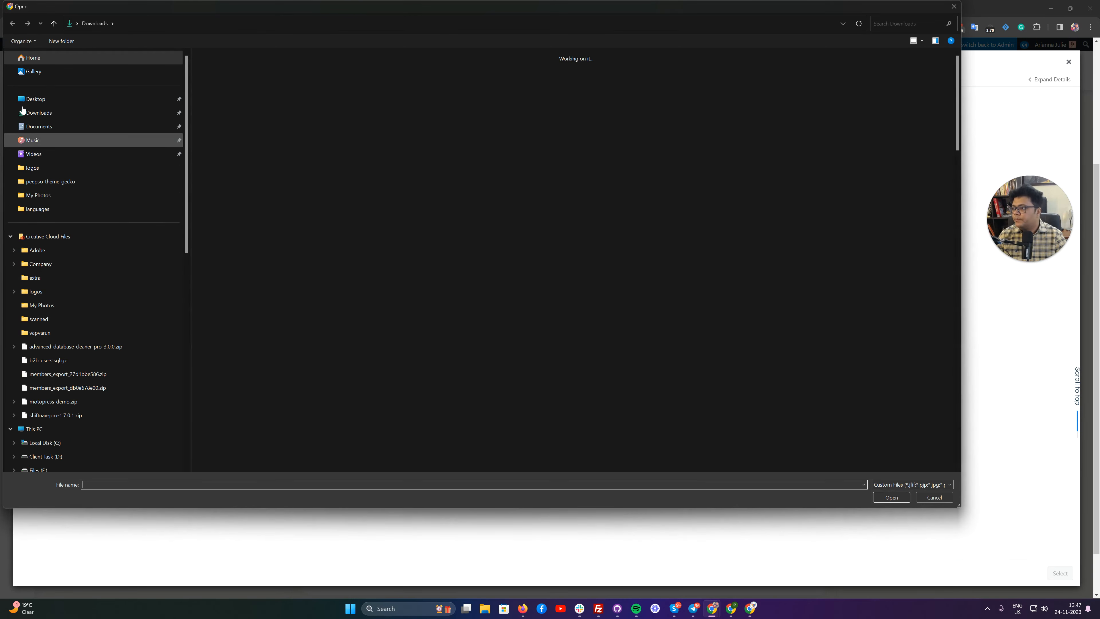
pyautogui.click(38, 113)
pyautogui.doubleClick(409, 87)
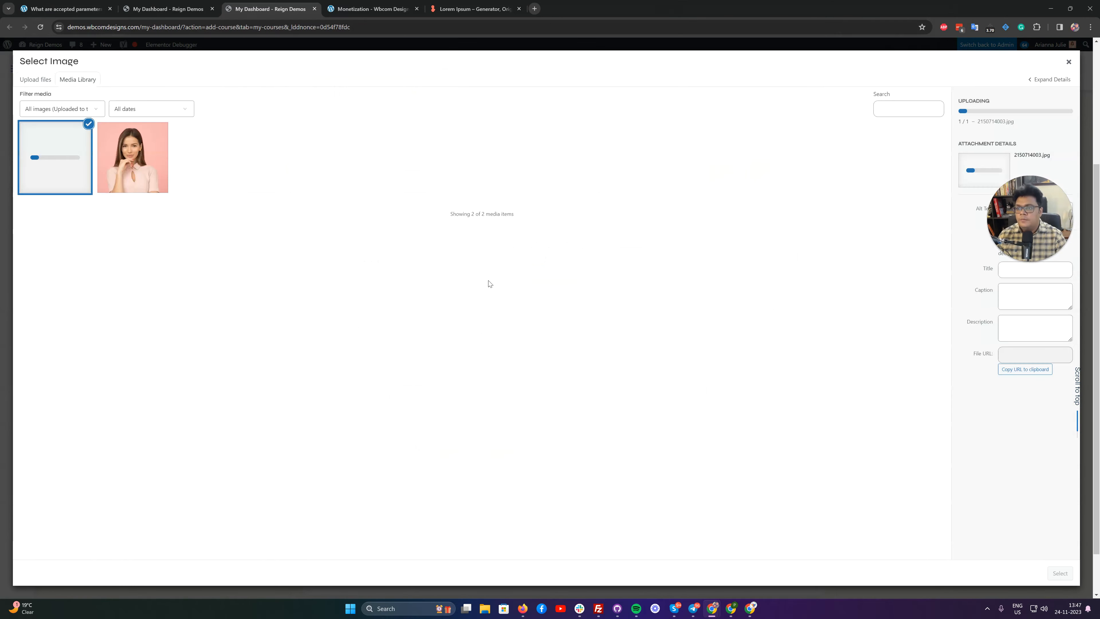
# Copy the full generated lorem ipsum paragraph from loremipsum.io and return to the new course form.
pyautogui.click(476, 8)
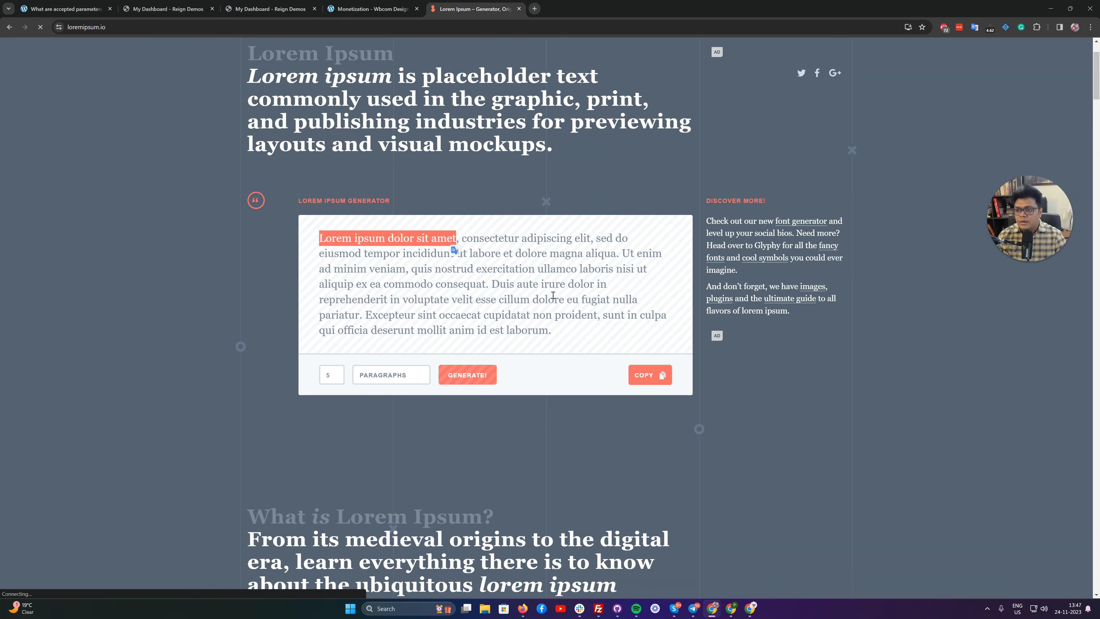
pyautogui.click(636, 376)
pyautogui.click(269, 8)
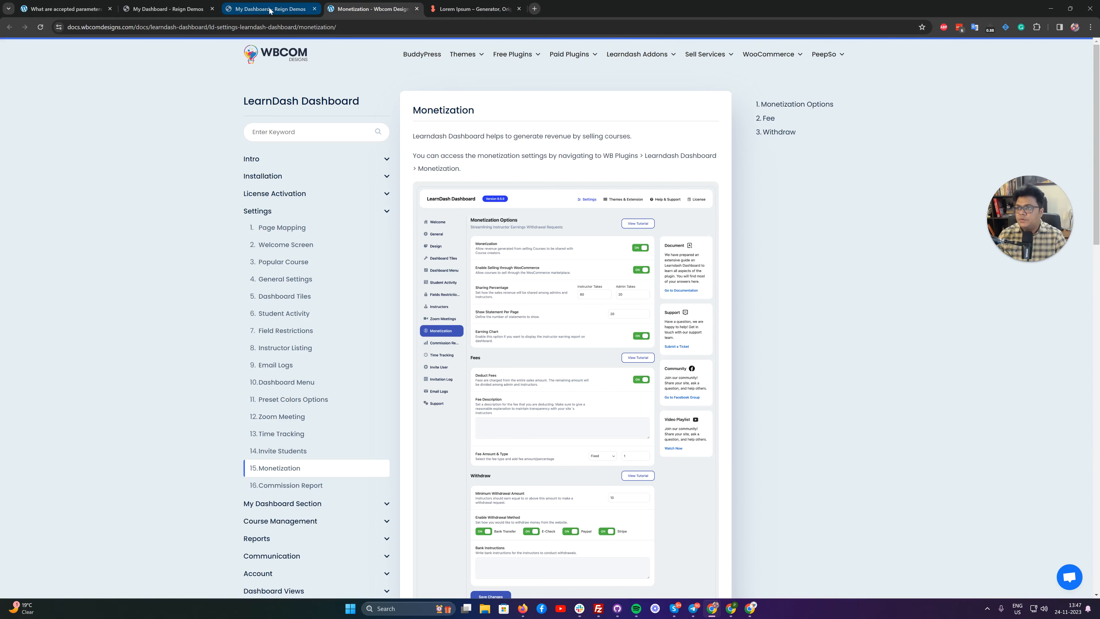
# Use the uploaded 2150714003.jpg as the course's featured image.
pyautogui.click(1059, 574)
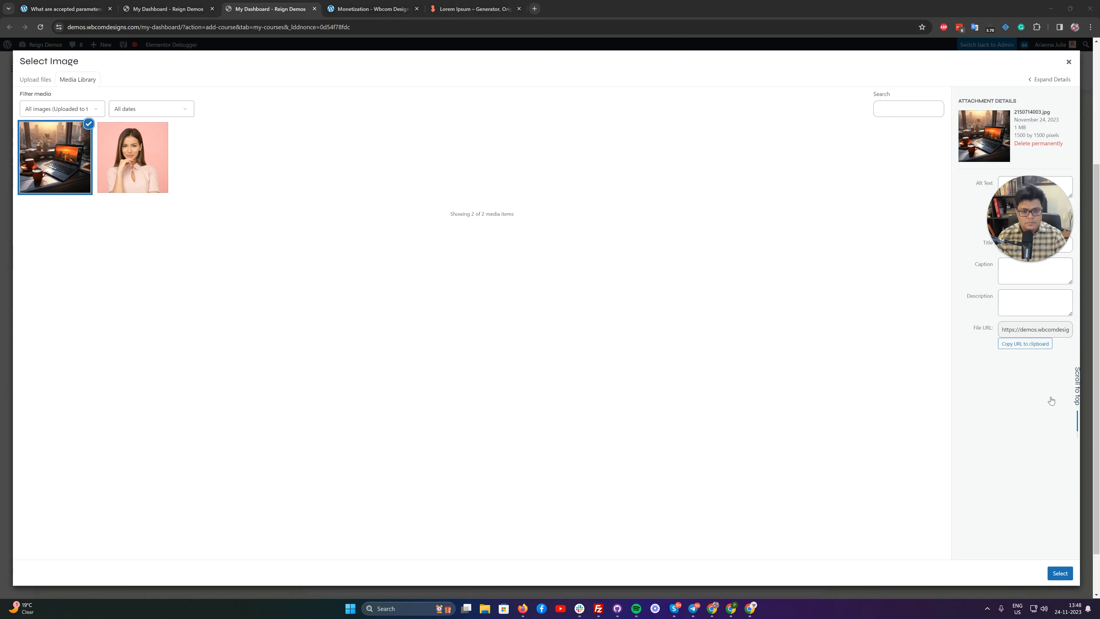
pyautogui.click(1021, 392)
pyautogui.click(935, 389)
pyautogui.click(872, 385)
pyautogui.click(1061, 580)
pyautogui.click(1057, 571)
# Paste the copied lorem ipsum paragraph into the course content.
pyautogui.click(416, 306)
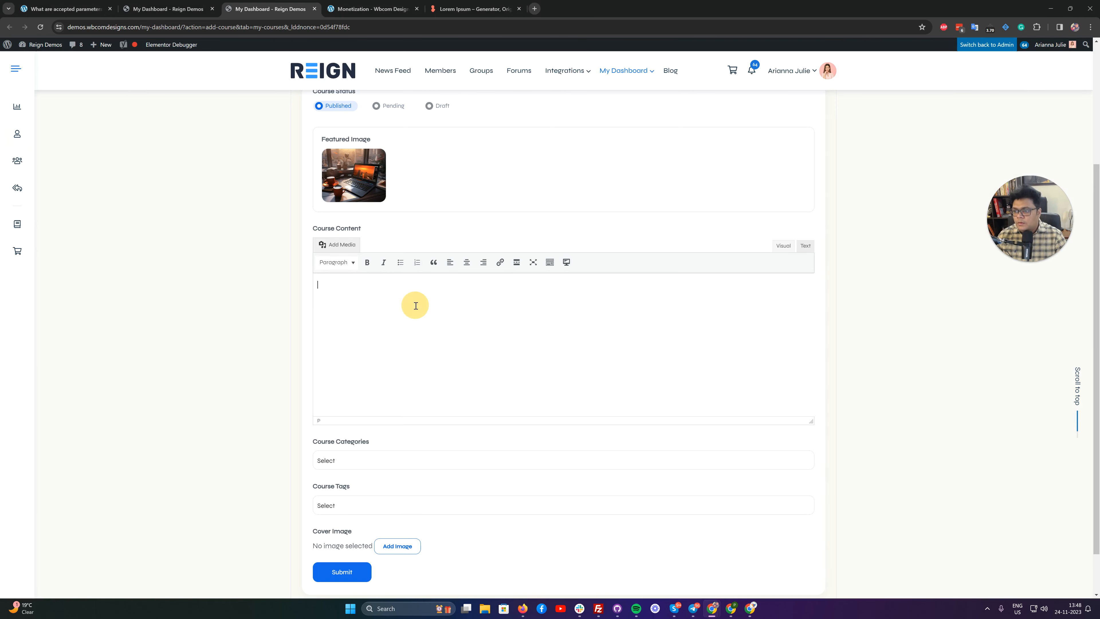
pyautogui.hotkey('ctrl', 'v')
# Assign the Eaque category and the vapvarun tag to the course.
pyautogui.scroll(-2, 498, 333)
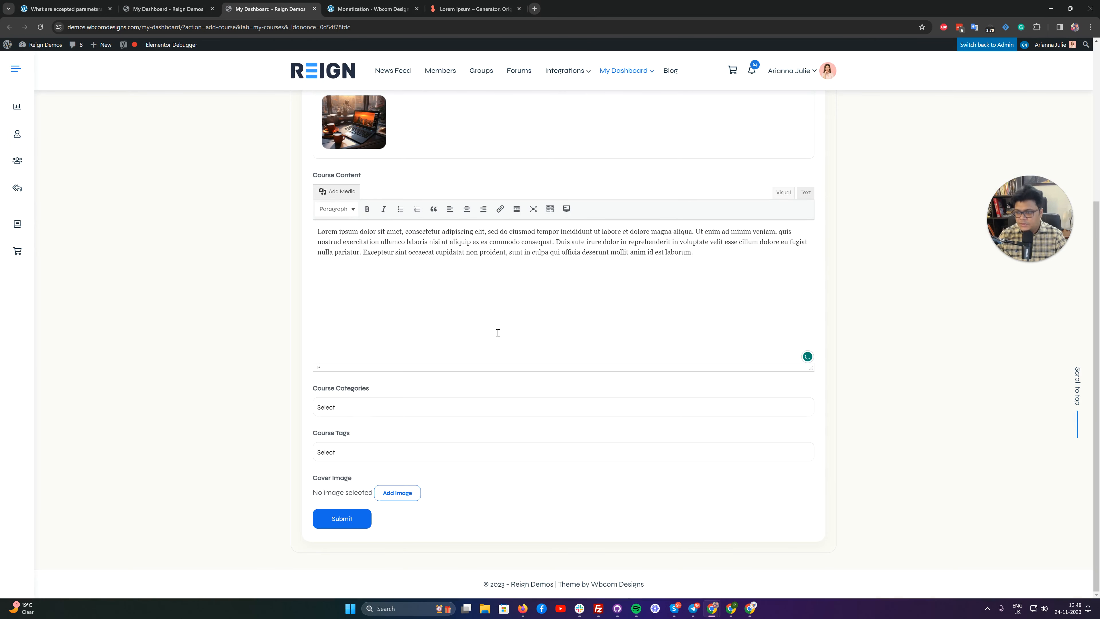
pyautogui.click(377, 408)
pyautogui.click(352, 426)
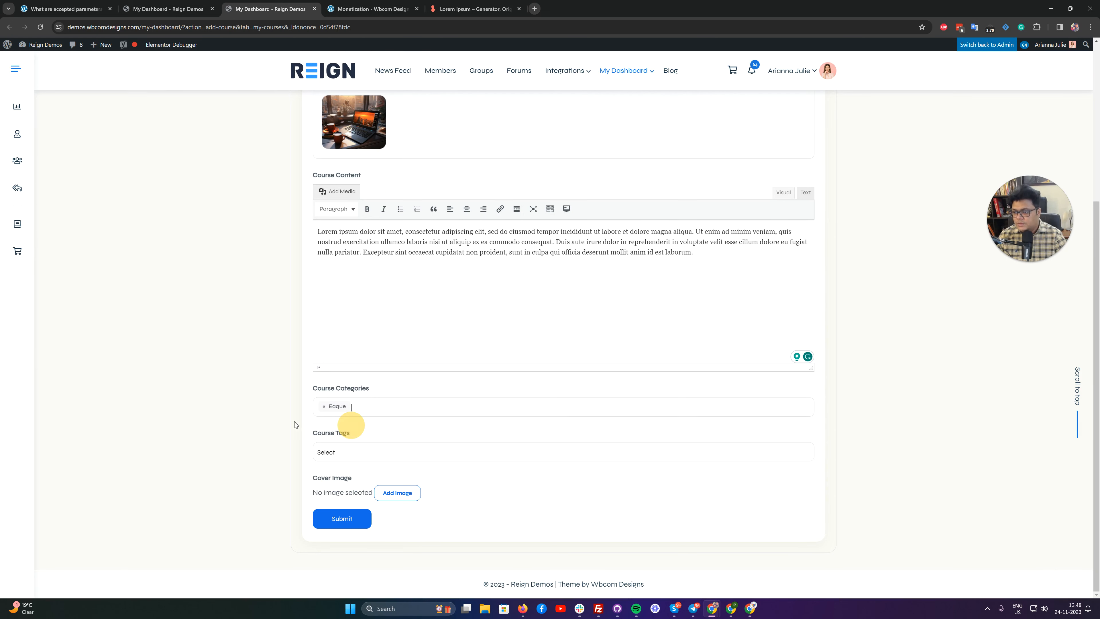
pyautogui.click(342, 455)
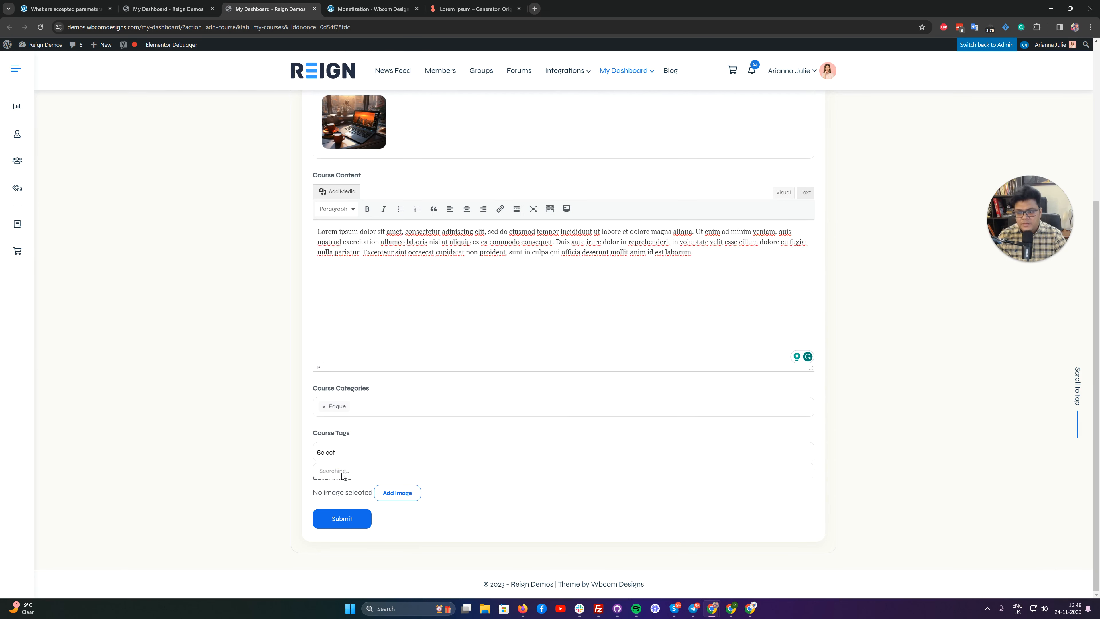
pyautogui.click(331, 472)
# Upload omni-channel-technology-online-retail-business.jpg from the Downloads folder as the cover image and submit the course.
pyautogui.click(395, 493)
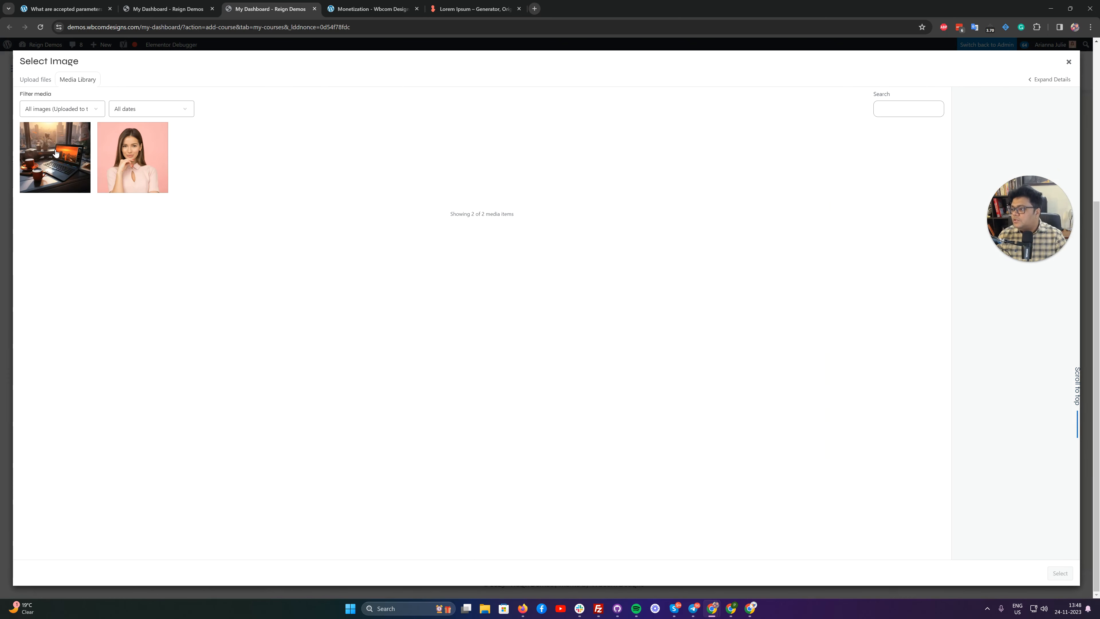
pyautogui.click(56, 152)
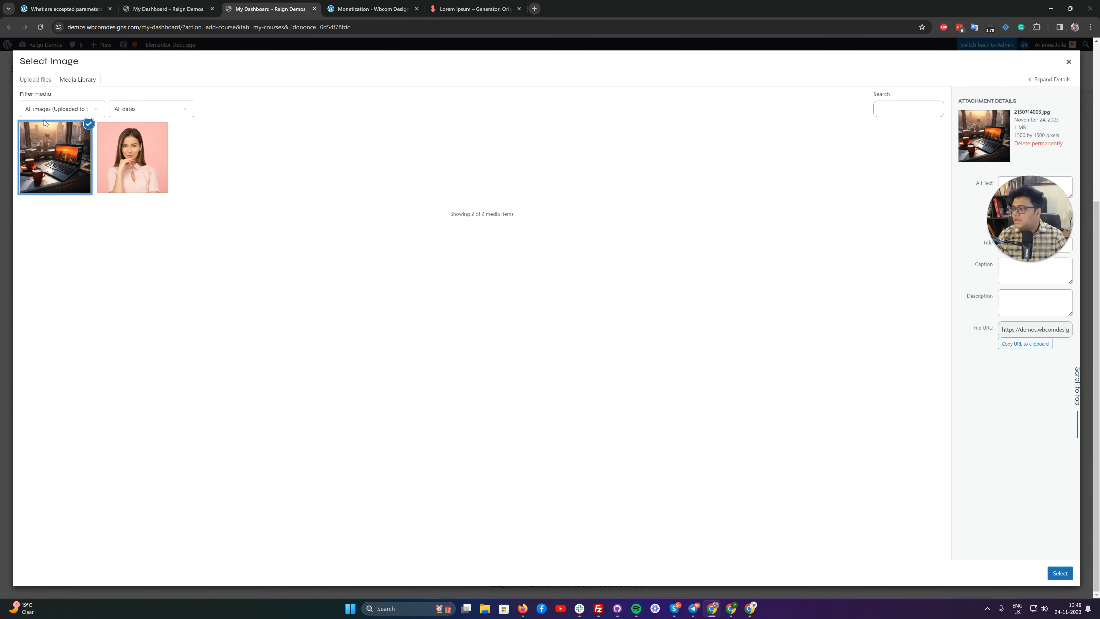
pyautogui.click(53, 147)
pyautogui.click(36, 79)
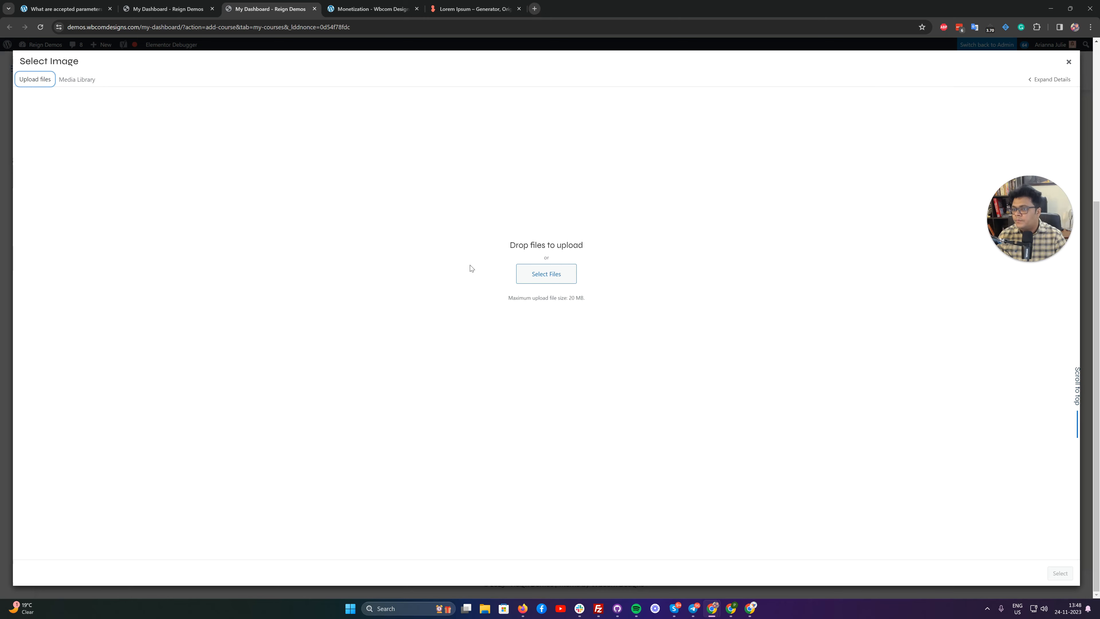
pyautogui.click(547, 273)
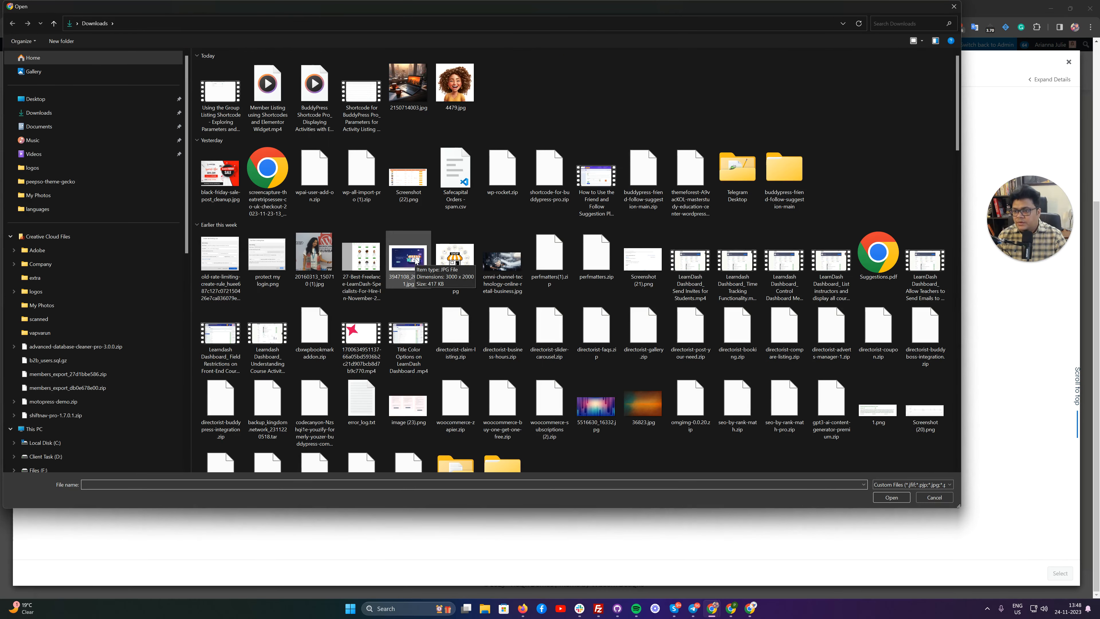
pyautogui.doubleClick(510, 255)
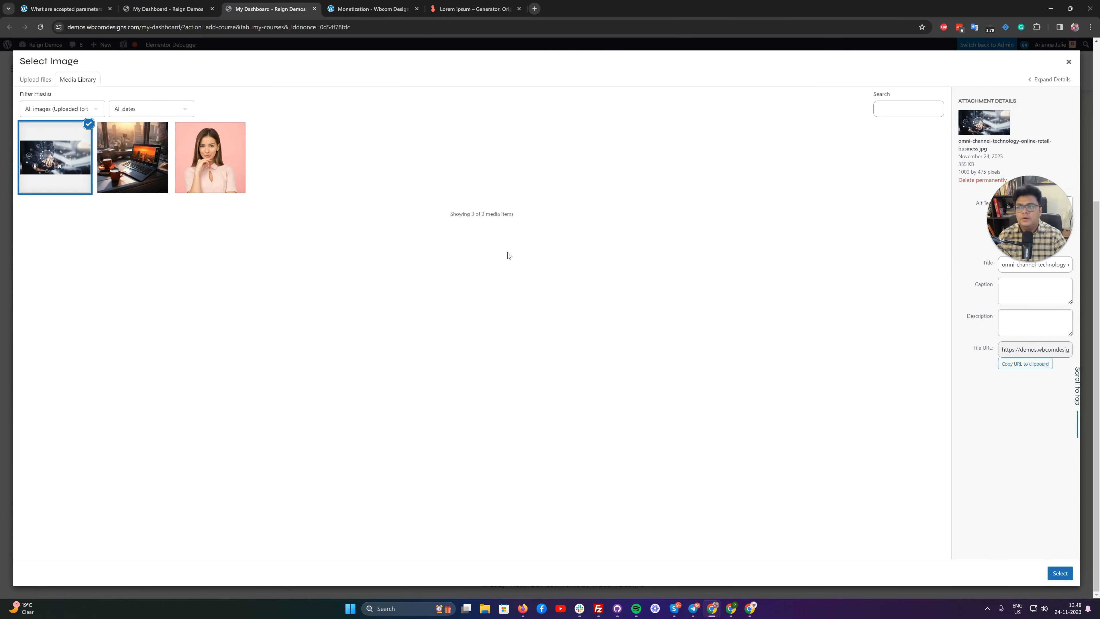
pyautogui.click(1060, 573)
pyautogui.scroll(-2, 297, 477)
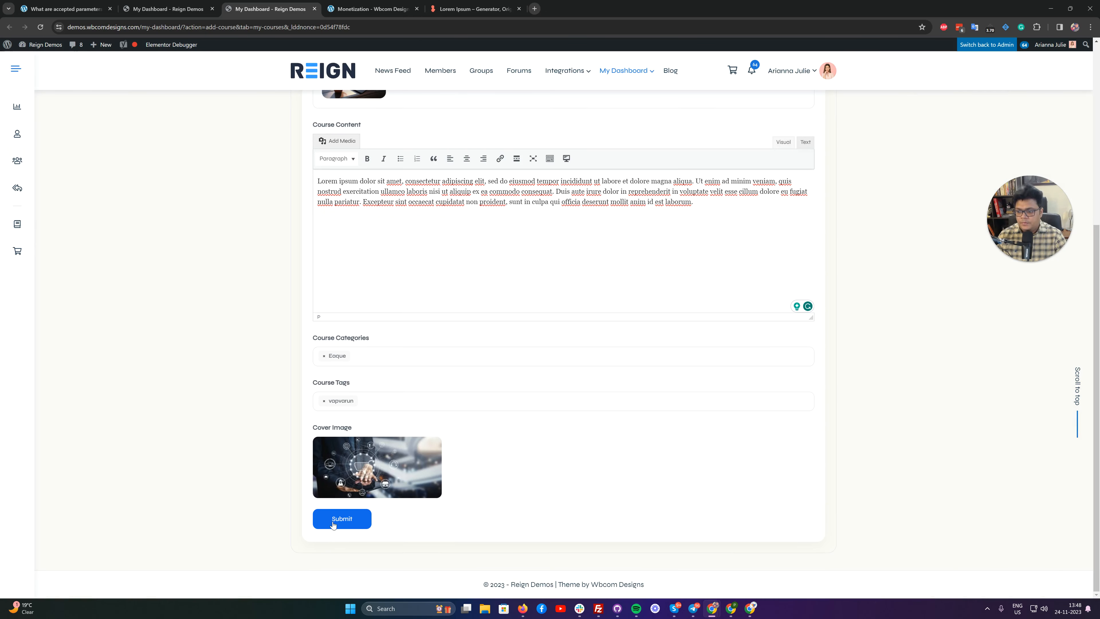
pyautogui.click(334, 520)
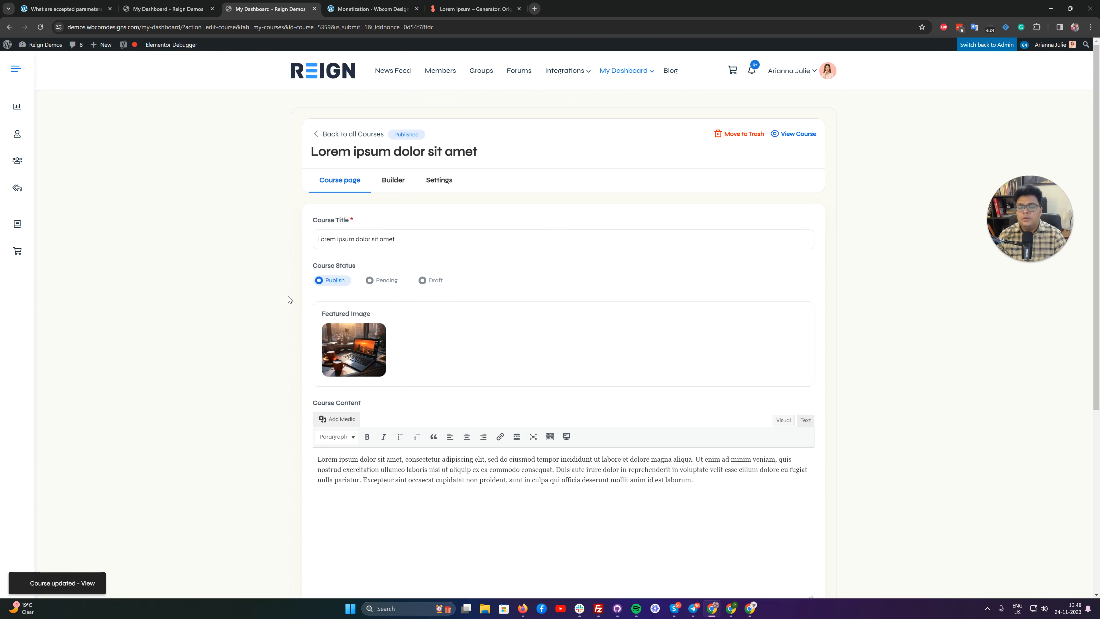
# Add a section heading titled "Section 1" in the course builder.
pyautogui.click(393, 180)
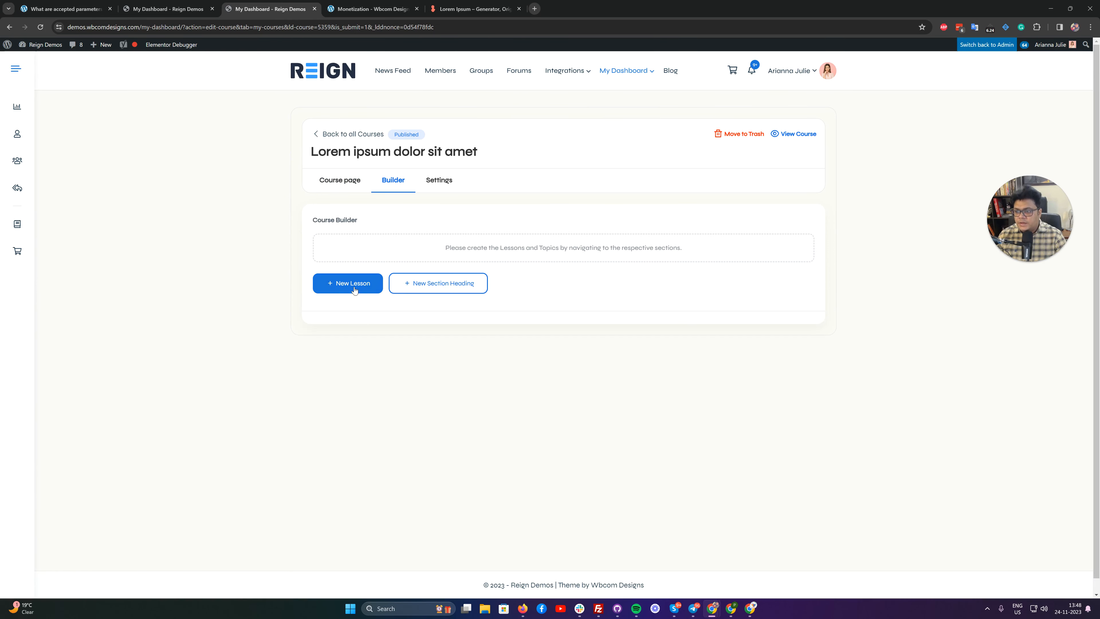
pyautogui.click(438, 283)
pyautogui.click(356, 313)
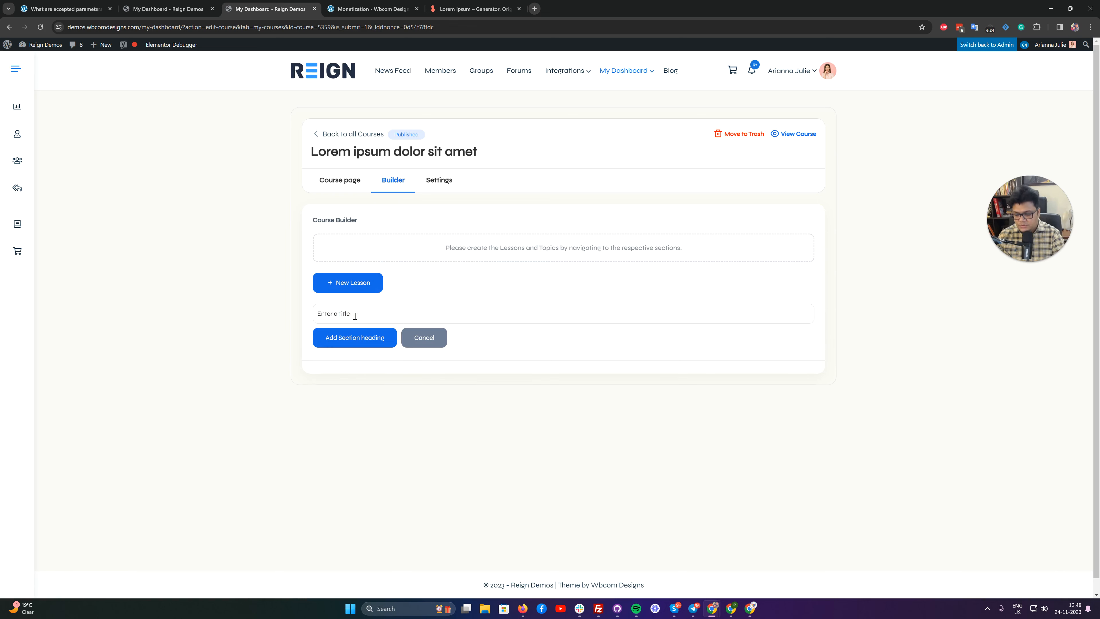
pyautogui.write('SEctio n')
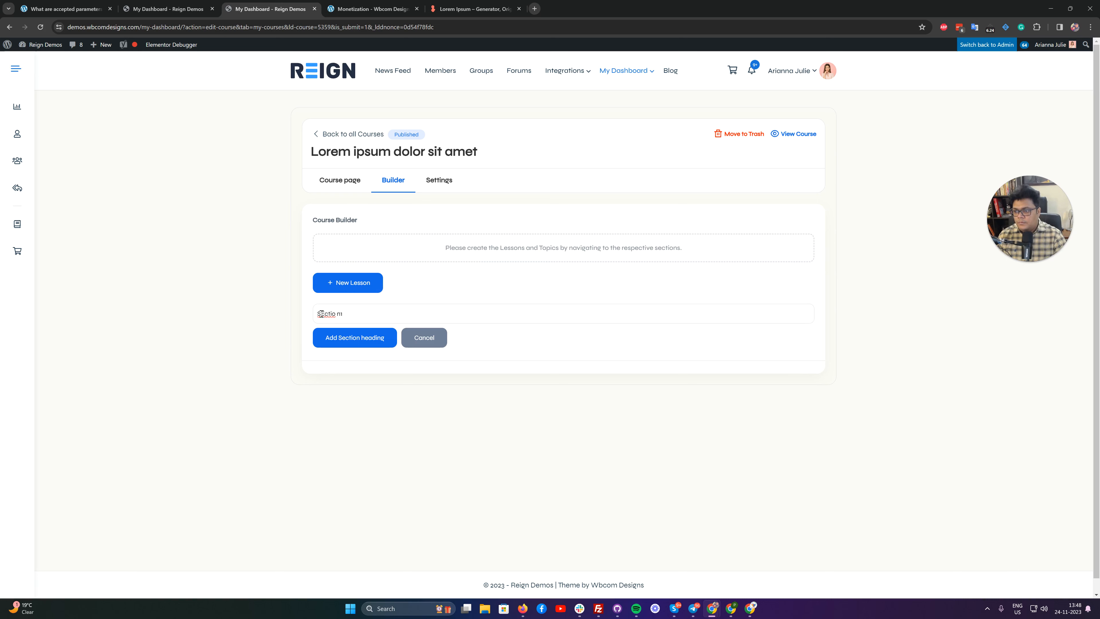
pyautogui.moveTo(322, 314); pyautogui.dragTo(386, 314)
pyautogui.write('ection')
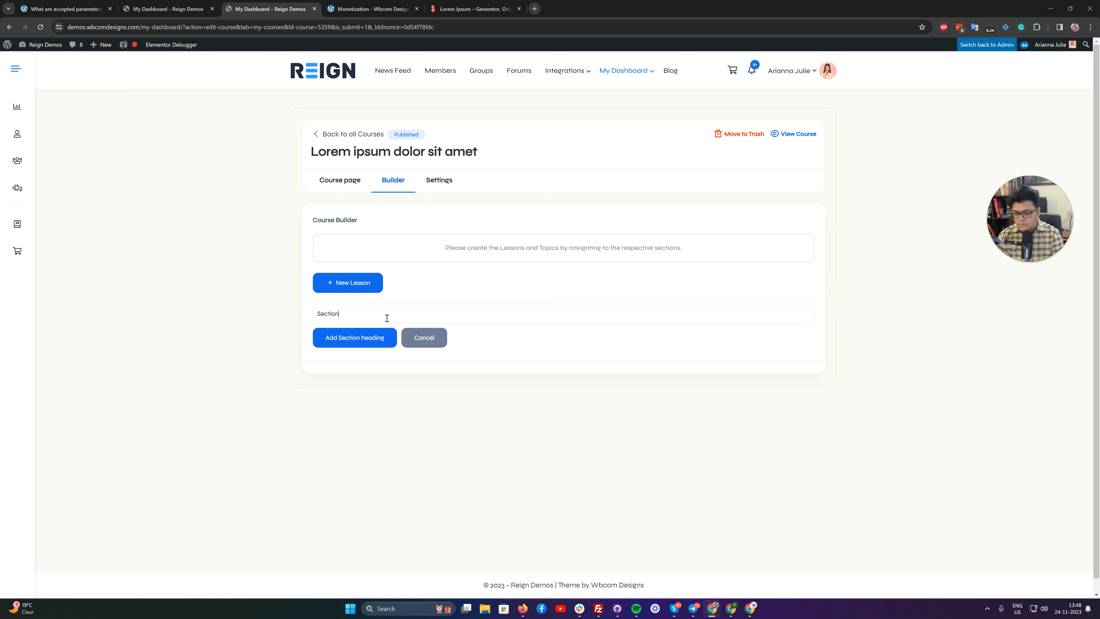
pyautogui.write(' 1')
pyautogui.click(363, 340)
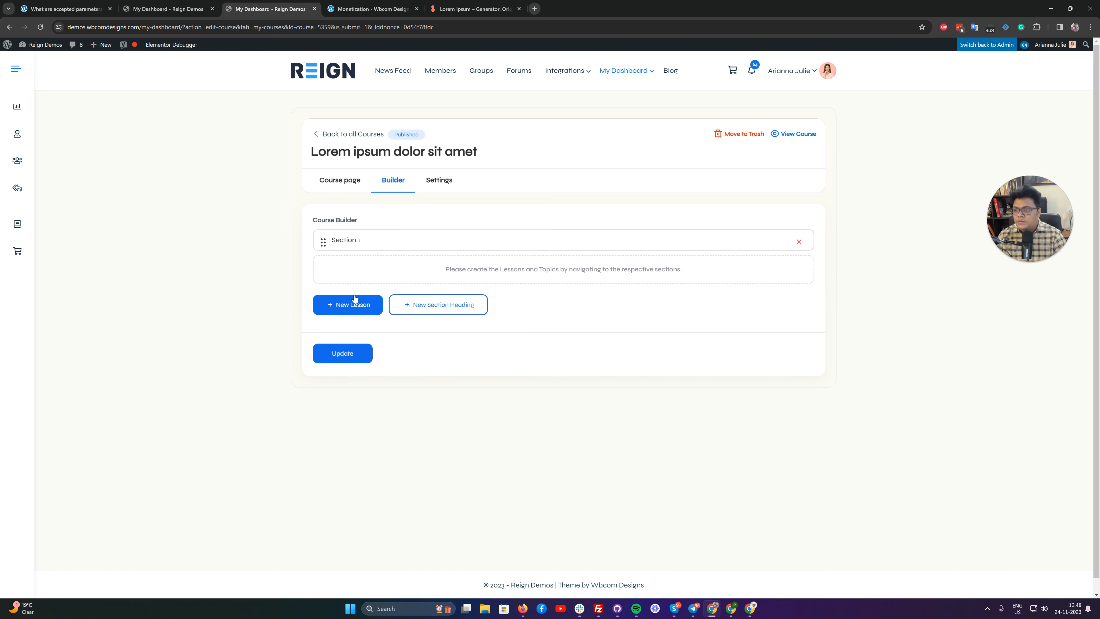
# Add a lesson titled "Lesson A1" to the course in the builder.
pyautogui.click(351, 305)
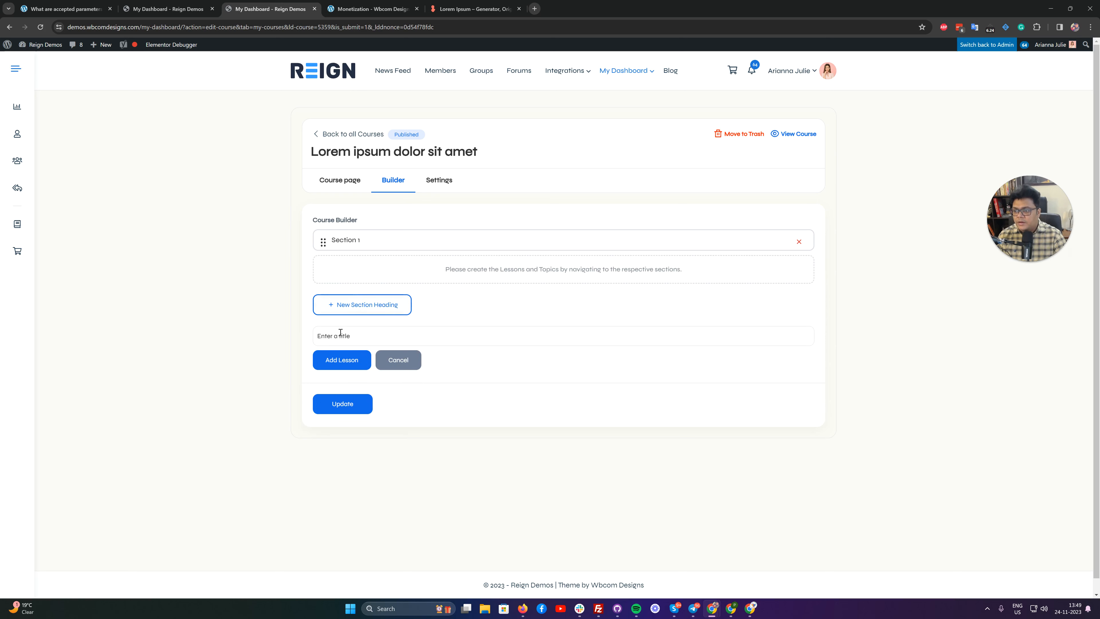
pyautogui.write('Lesson')
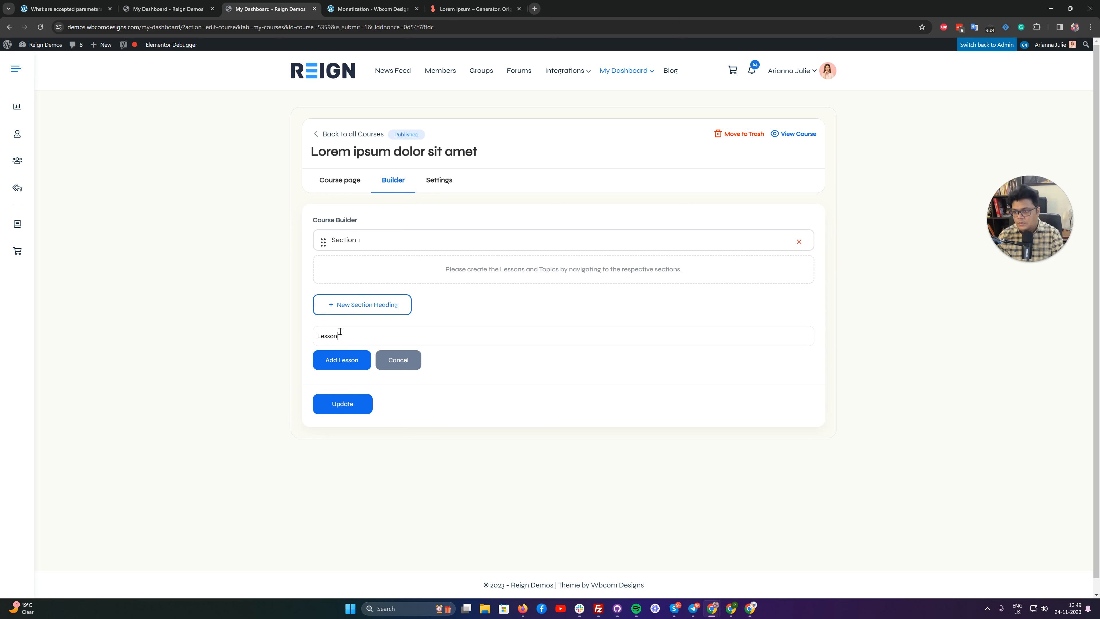
pyautogui.write(' A1')
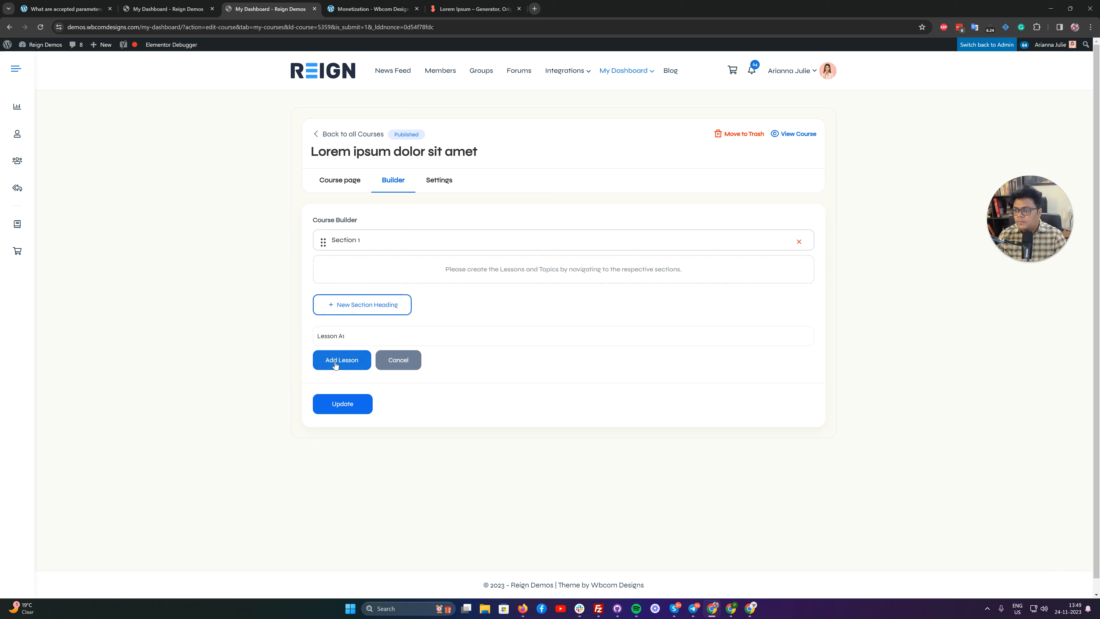
pyautogui.click(335, 366)
# Add a second lesson titled "Lesson A2" and save the course builder's structure.
pyautogui.click(346, 336)
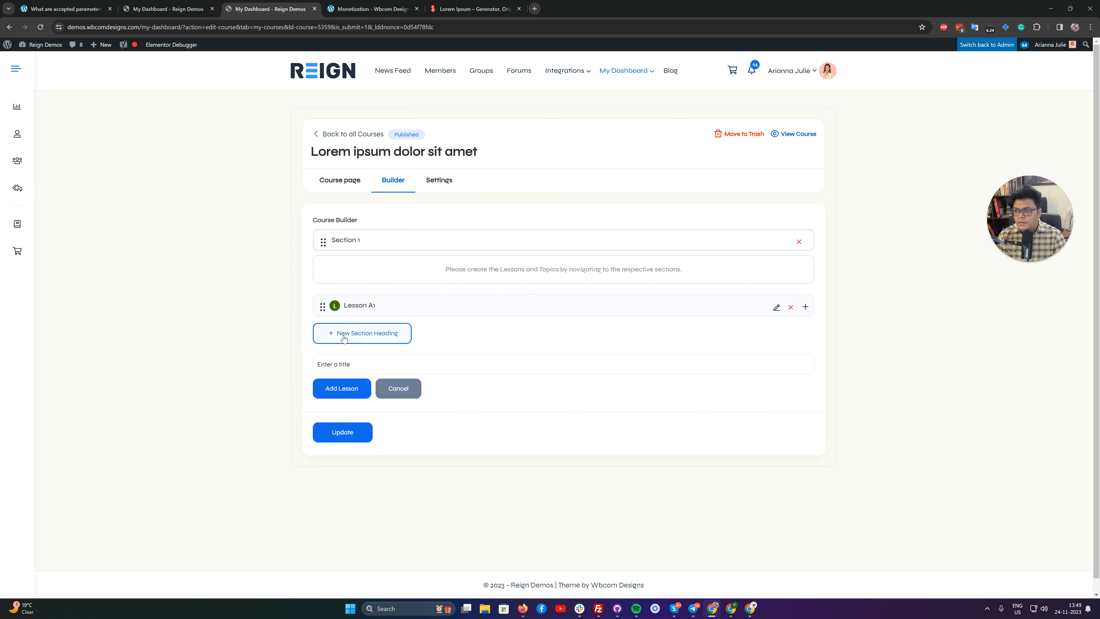
pyautogui.write('Lesso')
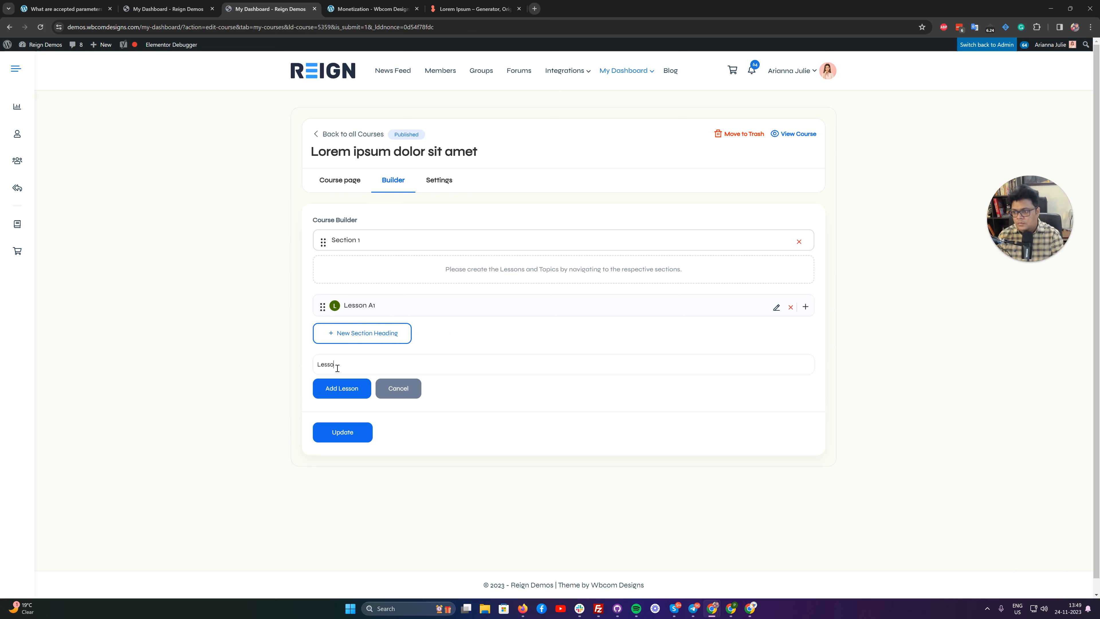
pyautogui.write('n A2')
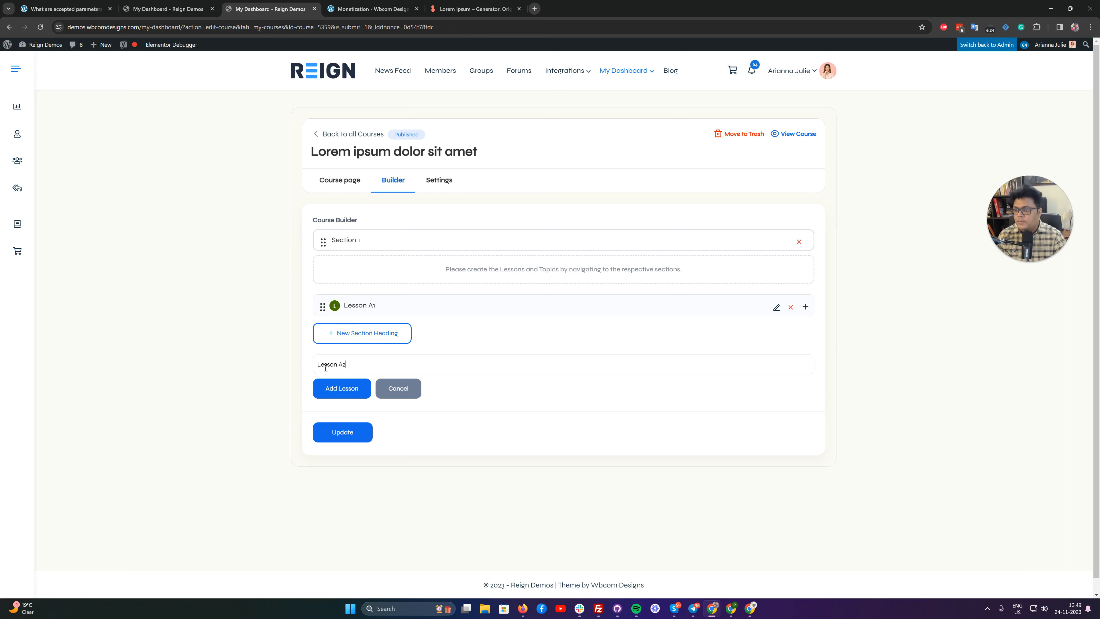
pyautogui.click(345, 392)
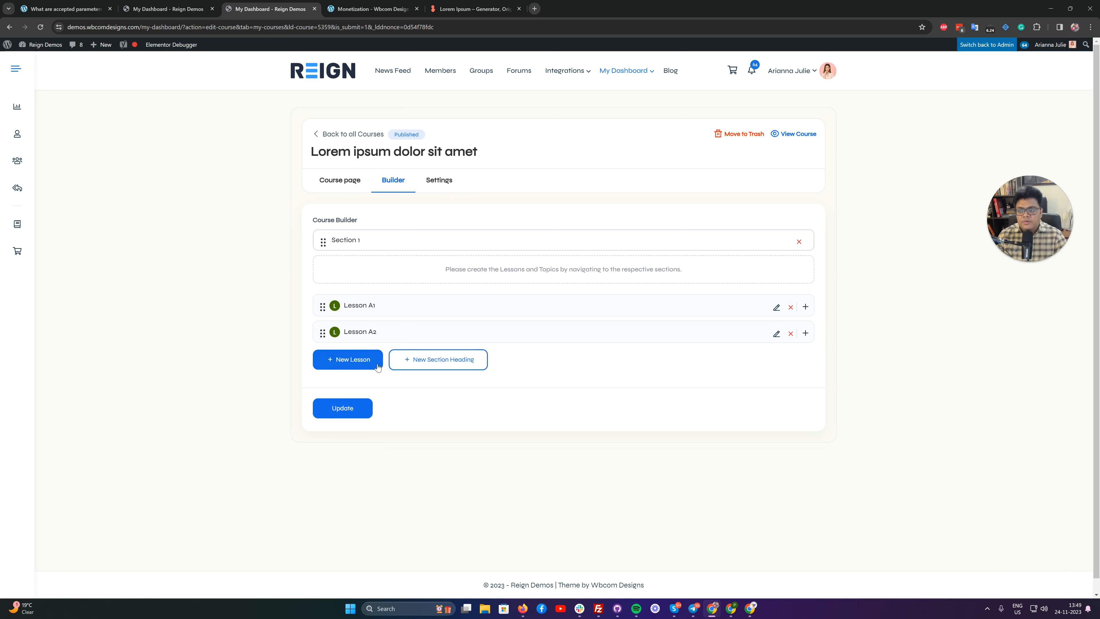
pyautogui.click(342, 407)
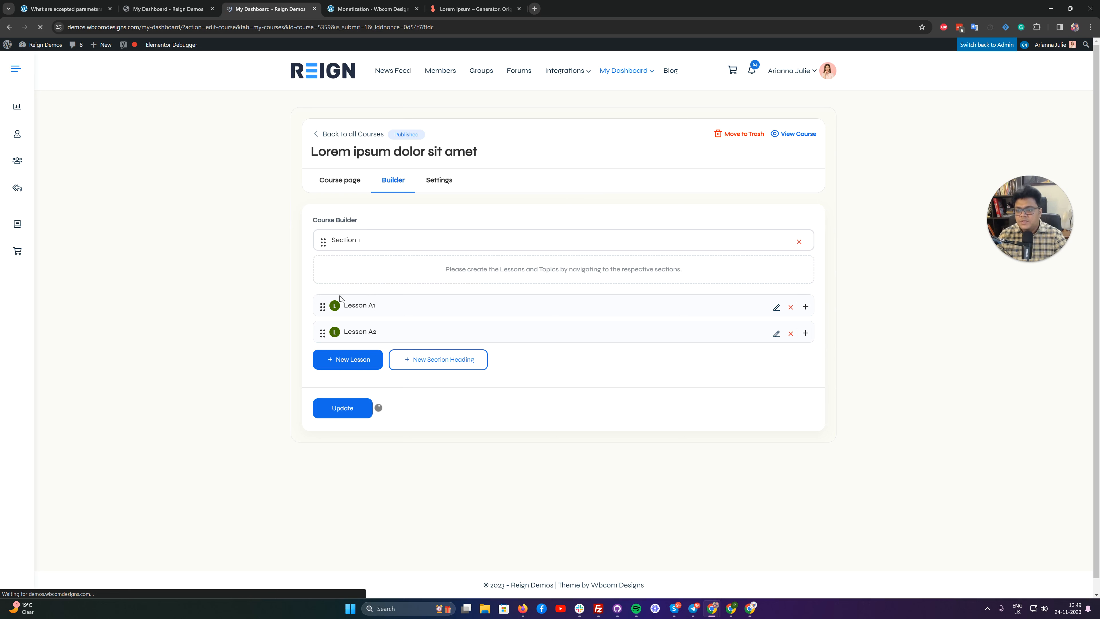
pyautogui.click(393, 180)
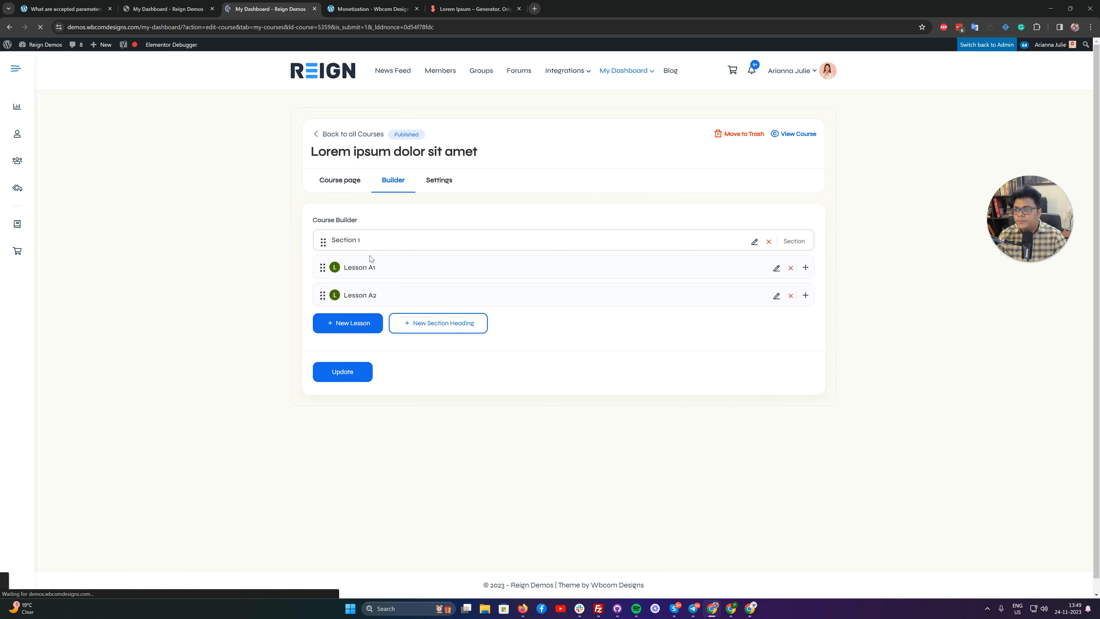
# In the course settings, set the access mode to Closed and the course price to 199.
pyautogui.click(439, 180)
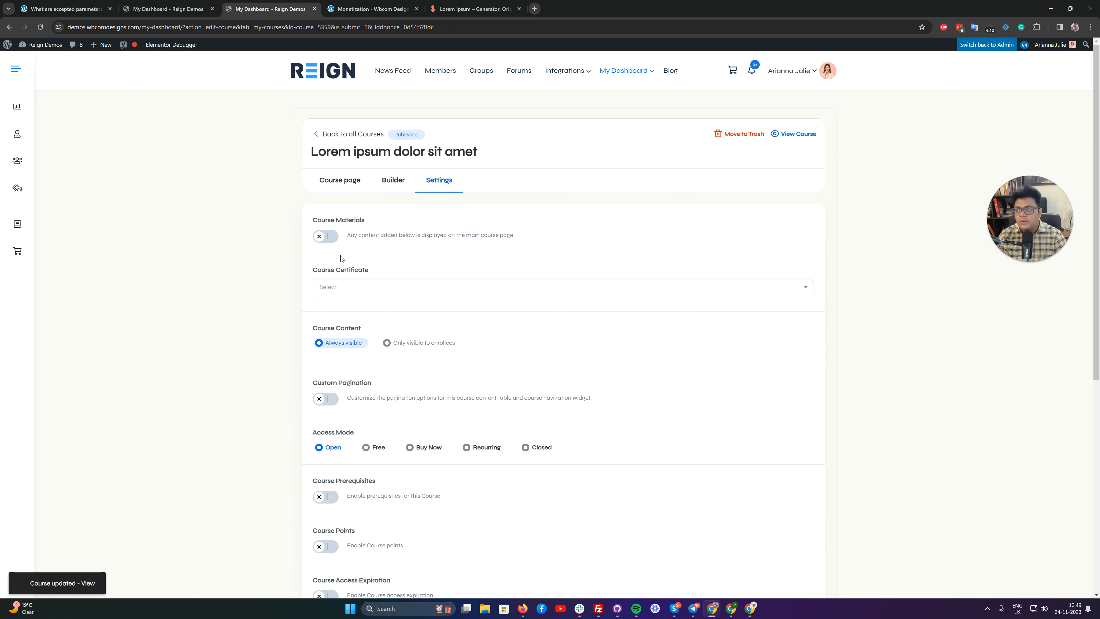
pyautogui.scroll(-2, 342, 256)
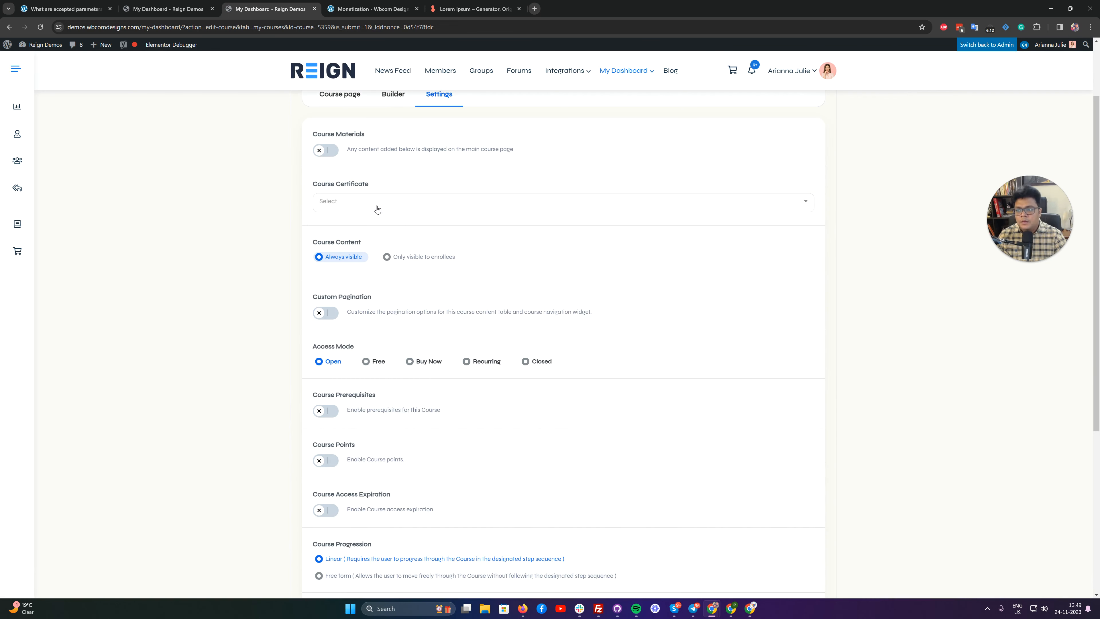
pyautogui.scroll(-4, 393, 241)
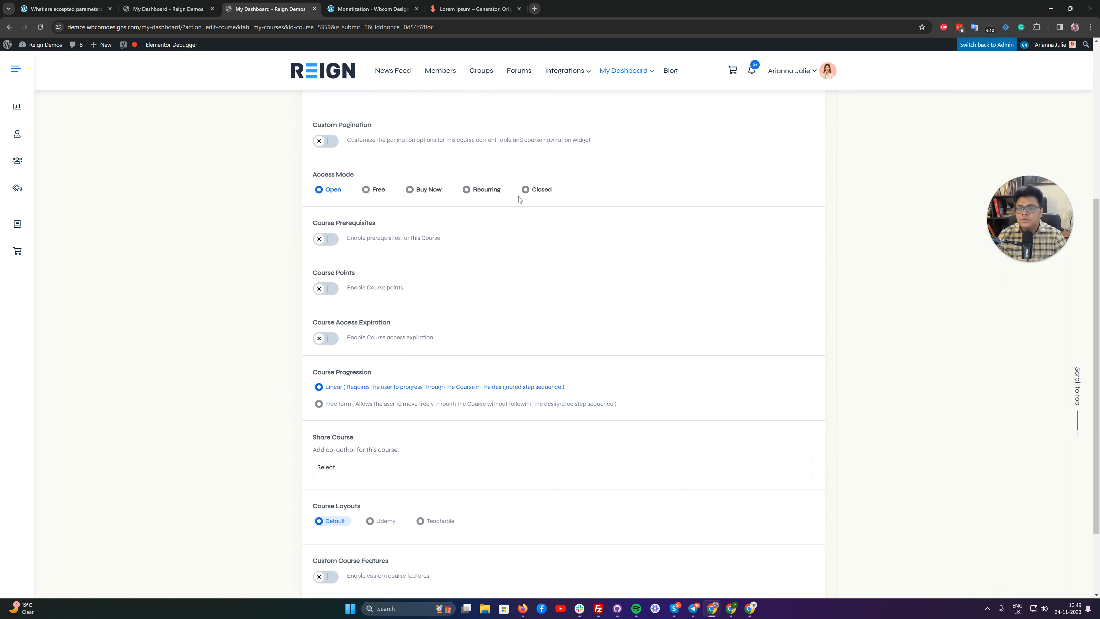
pyautogui.click(525, 191)
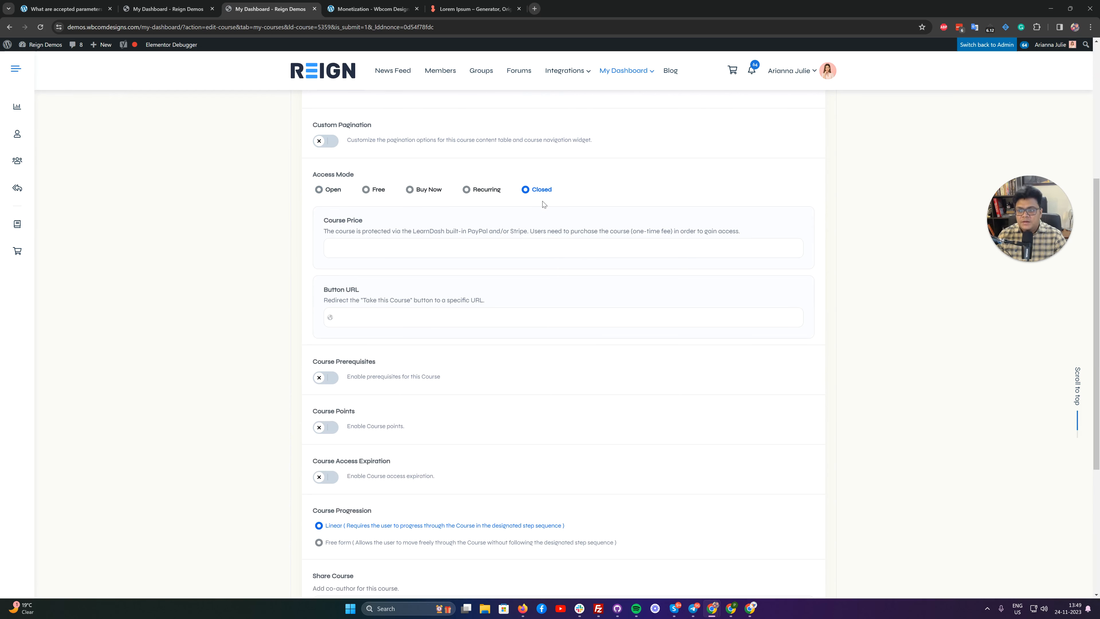
pyautogui.click(376, 249)
pyautogui.write('199')
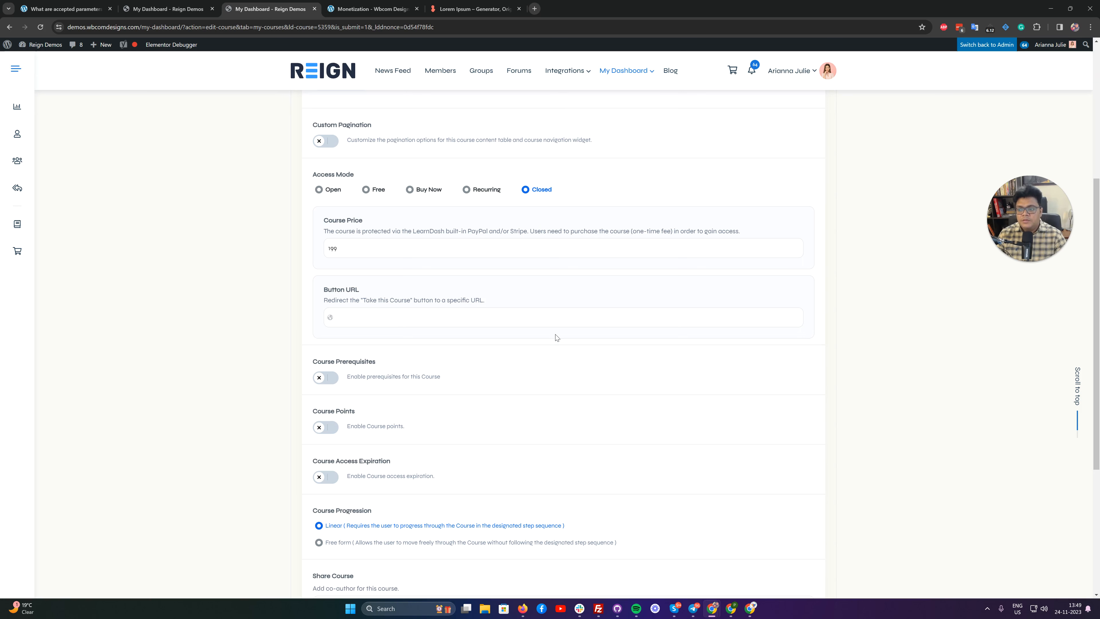
pyautogui.scroll(-4, 556, 337)
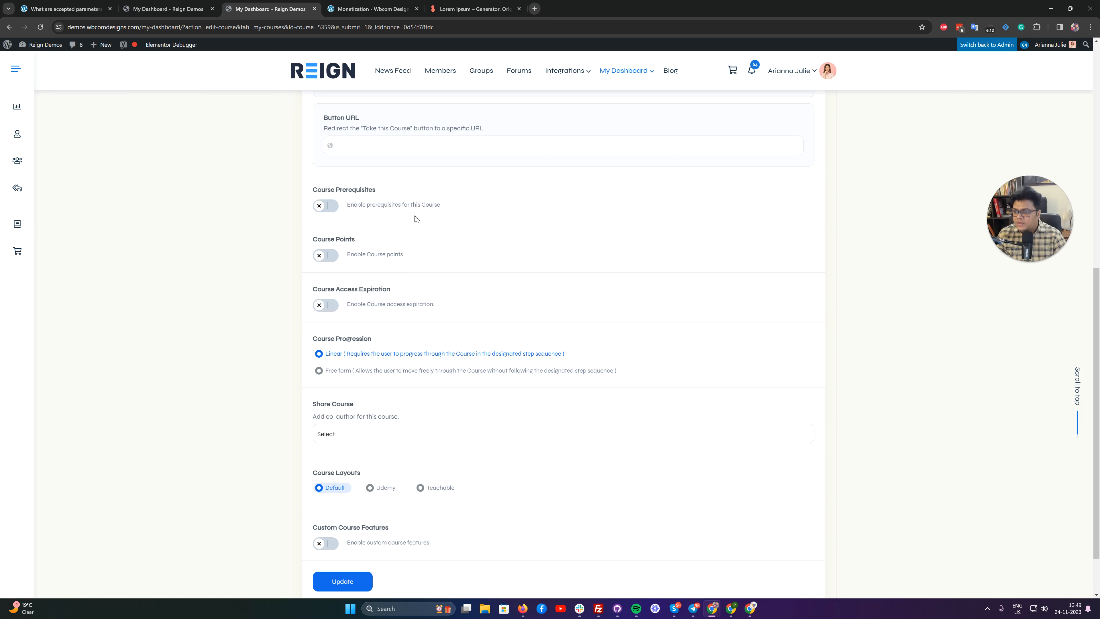
pyautogui.scroll(-2, 461, 316)
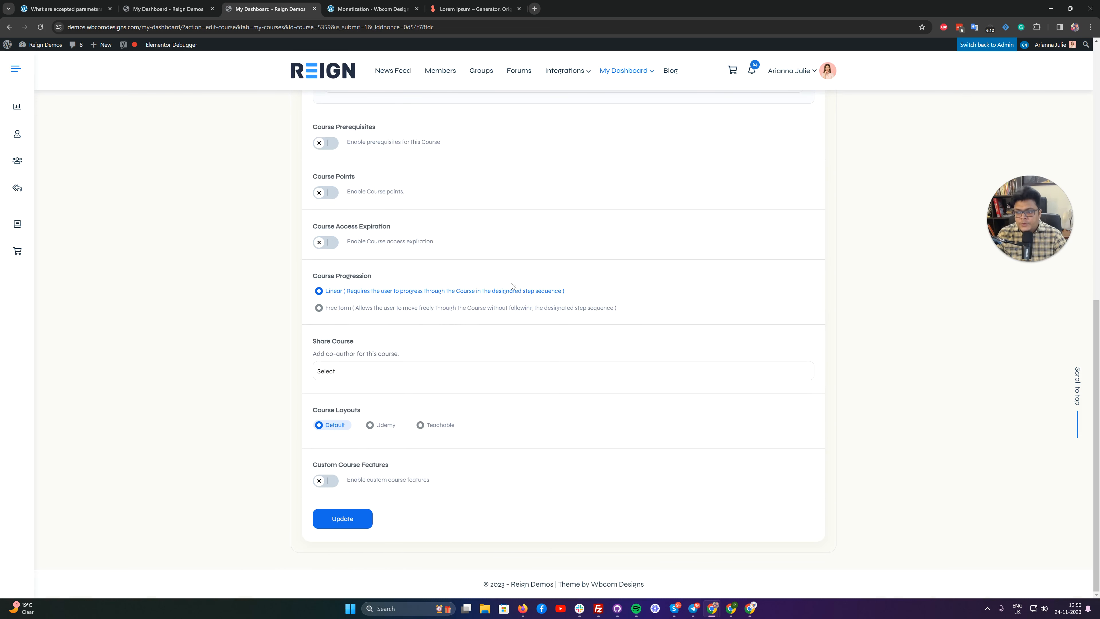
# Set the course progression to Free form and the course layout to Udemy, and update the course.
pyautogui.click(346, 309)
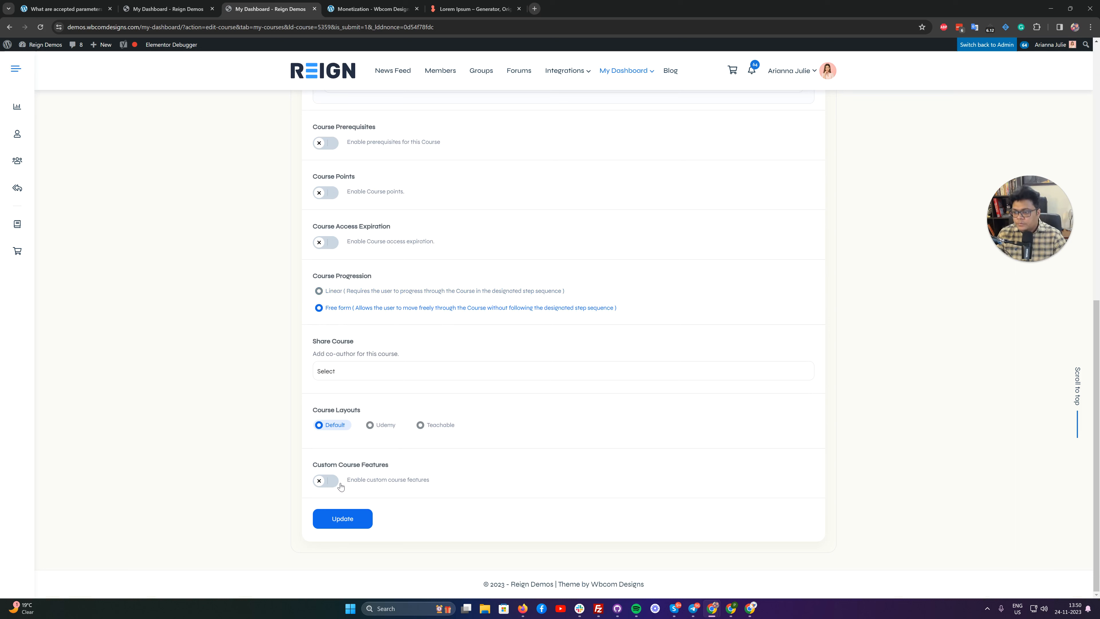
pyautogui.click(371, 427)
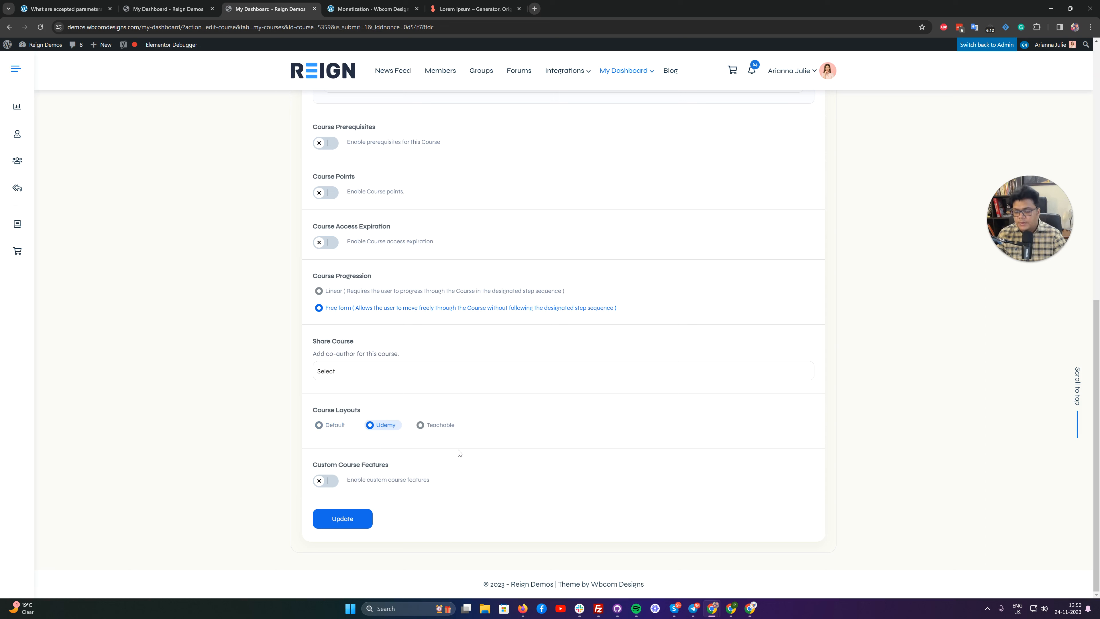
pyautogui.click(342, 520)
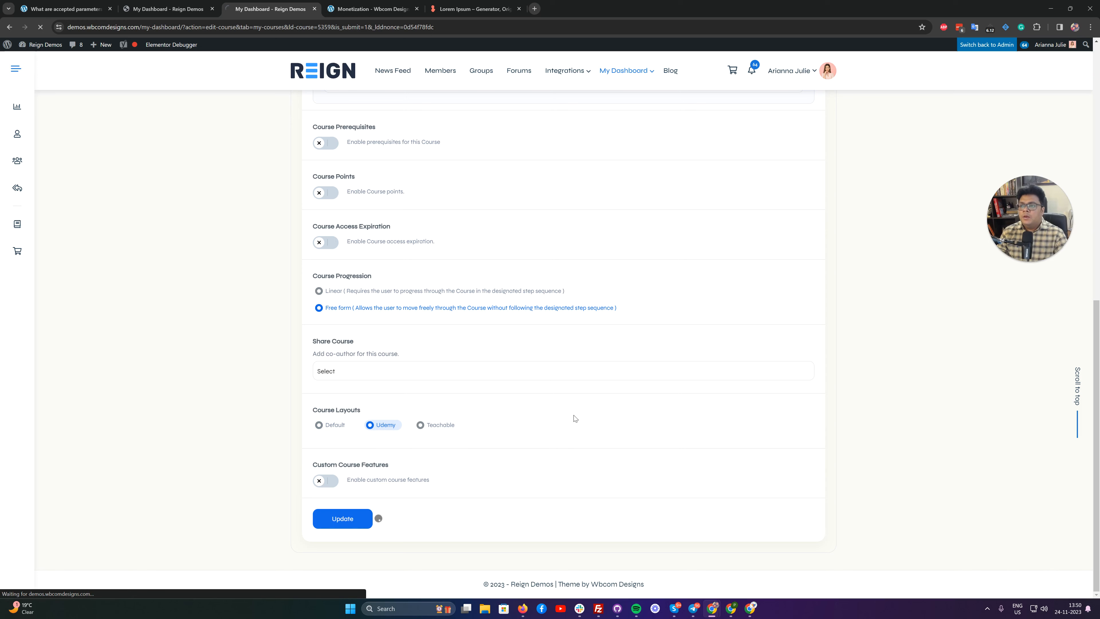
# Return to the course settings, open the product page linked in the Button URL, and look over the product.
pyautogui.scroll(5, 540, 245)
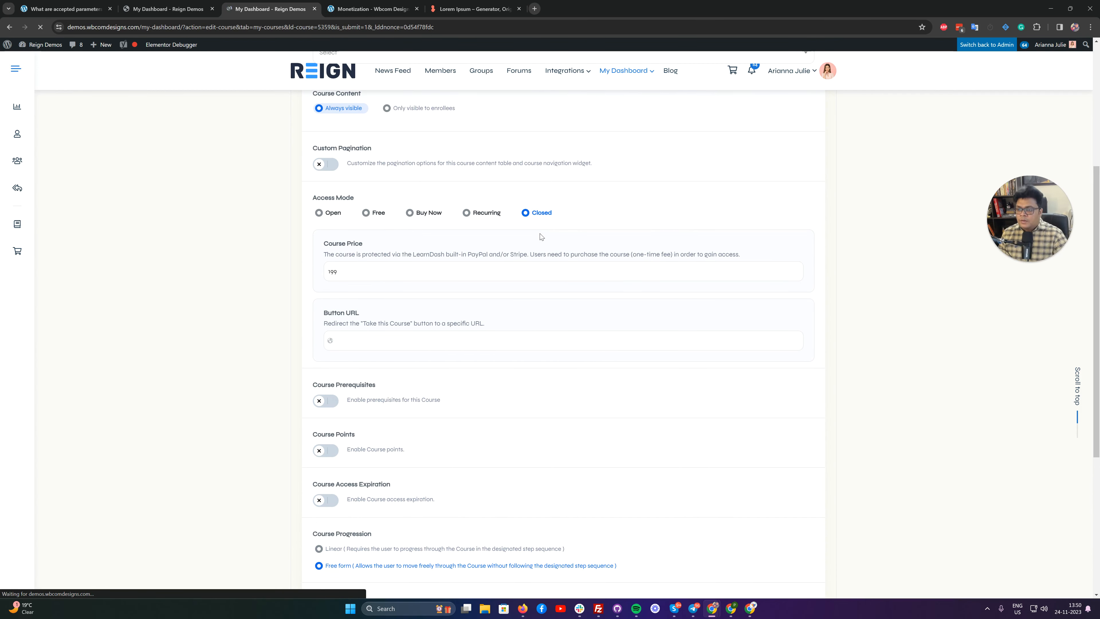
pyautogui.click(450, 181)
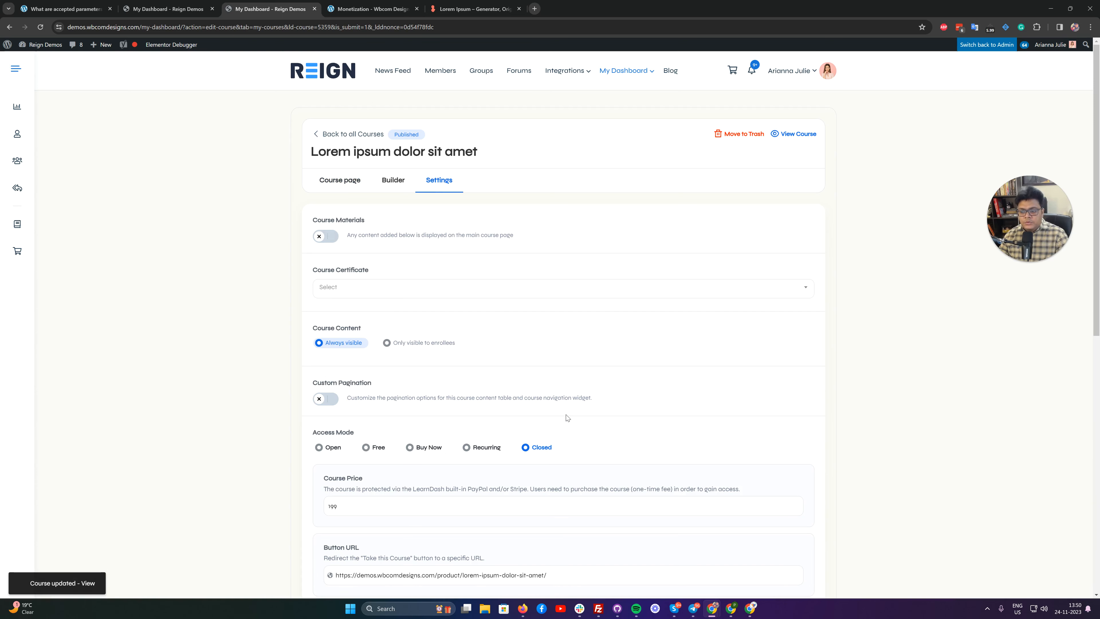
pyautogui.scroll(-4, 560, 421)
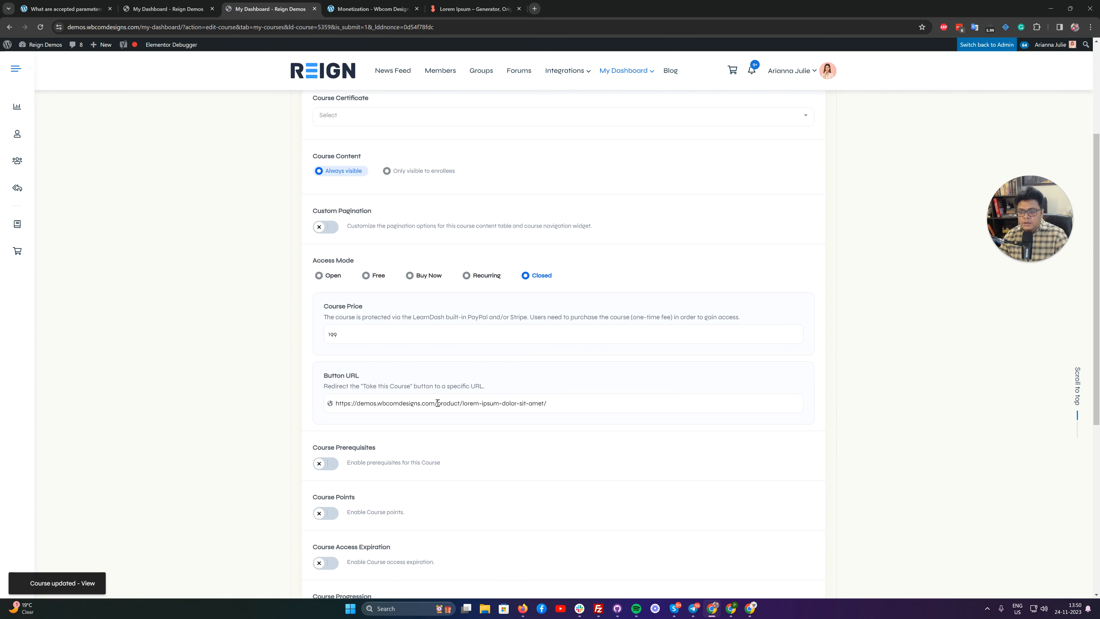
pyautogui.moveTo(542, 404); pyautogui.dragTo(334, 404)
pyautogui.rightClick(402, 405)
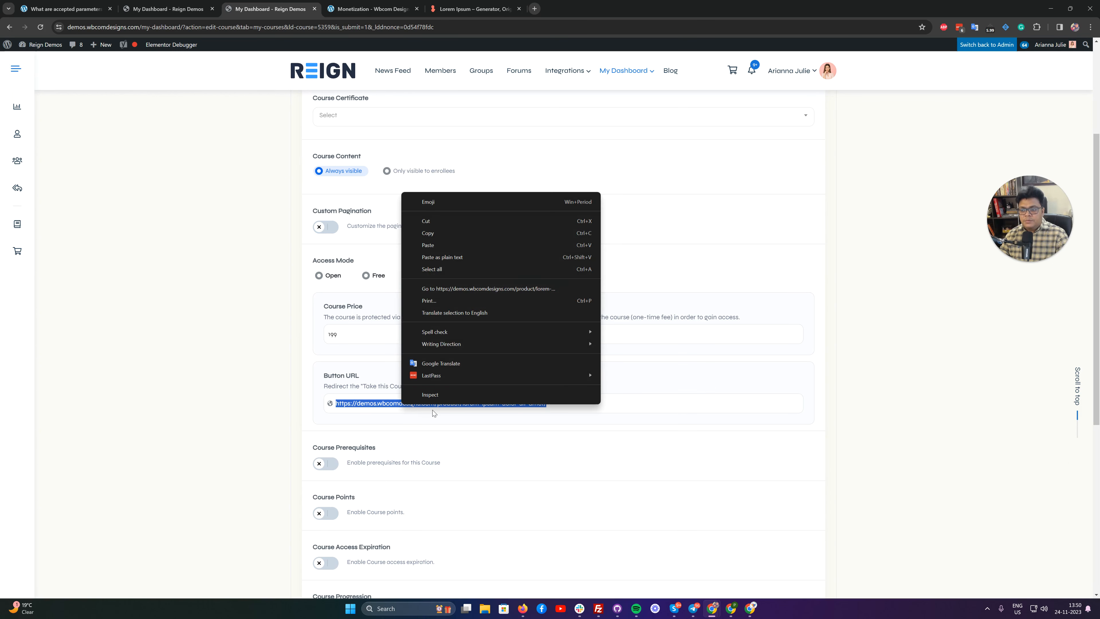
pyautogui.click(489, 287)
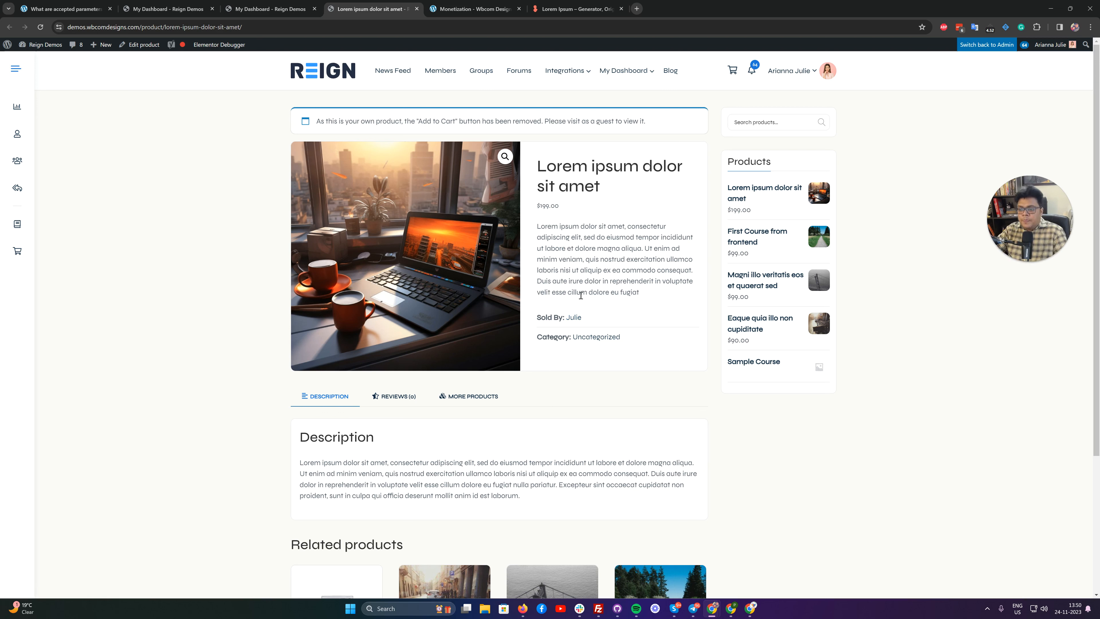
pyautogui.scroll(-4, 577, 269)
pyautogui.scroll(4, 573, 234)
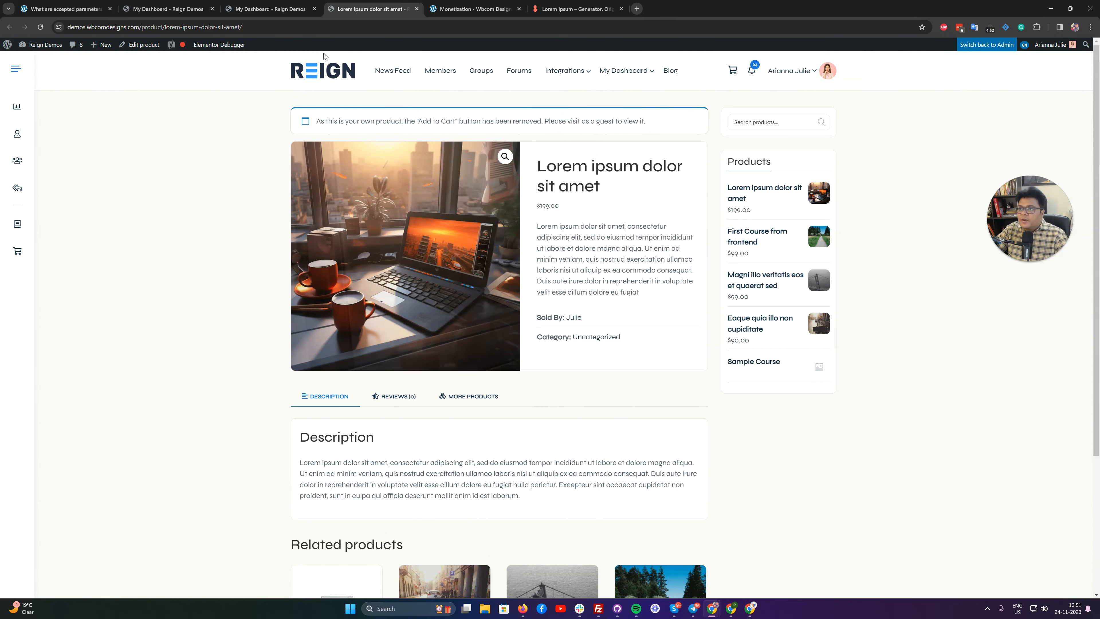
# View the published course from its dashboard course page and check its Course Content and Instructors sections.
pyautogui.click(269, 8)
pyautogui.scroll(4, 476, 195)
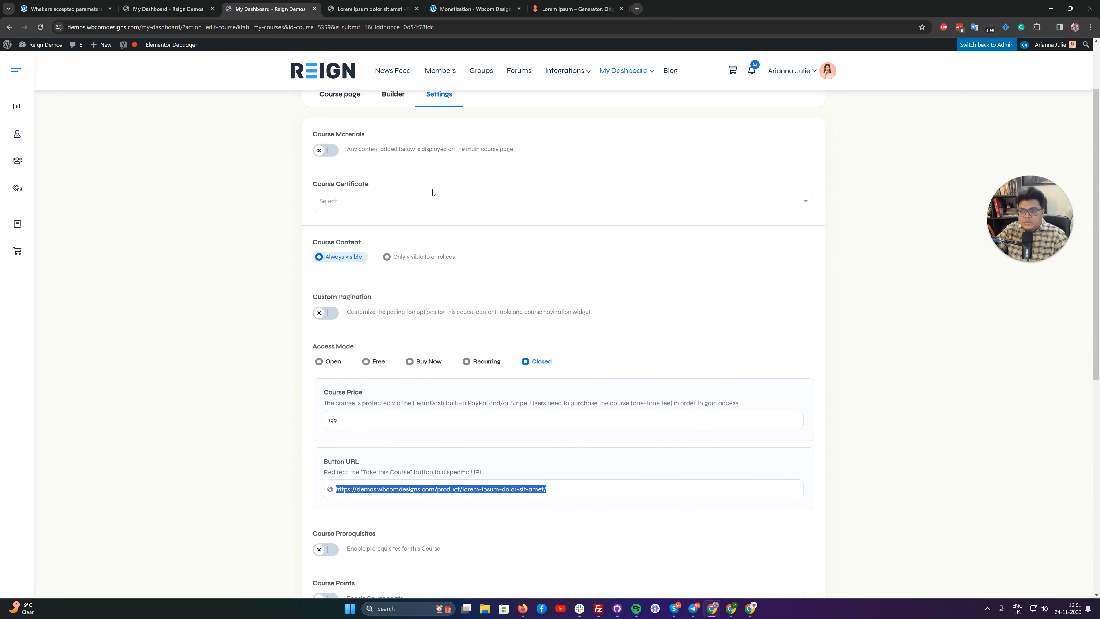
pyautogui.click(335, 181)
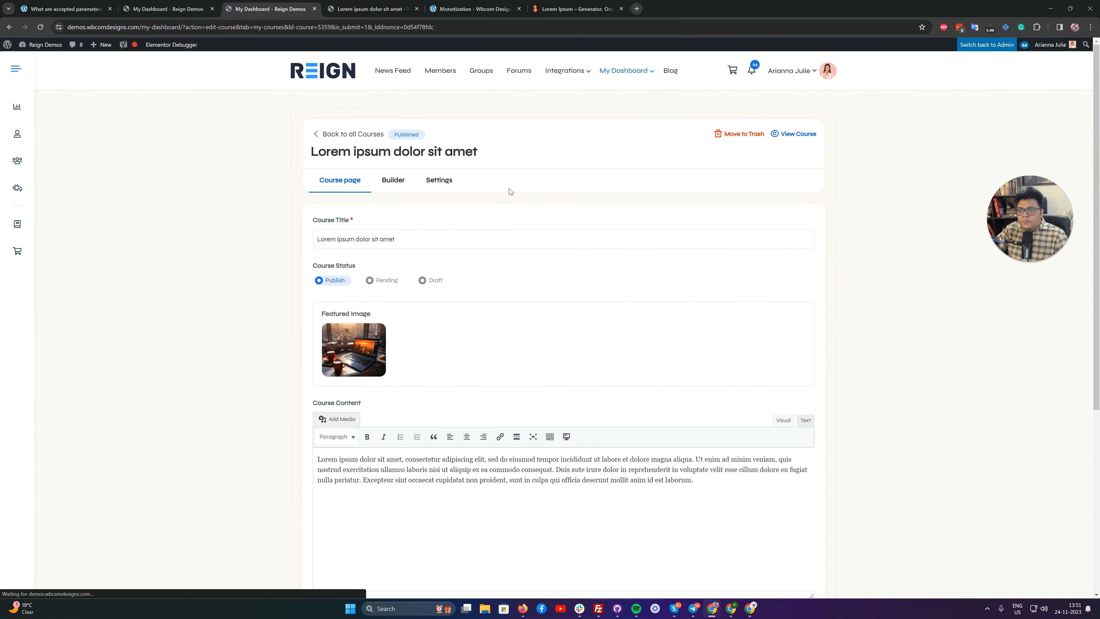
pyautogui.click(797, 135)
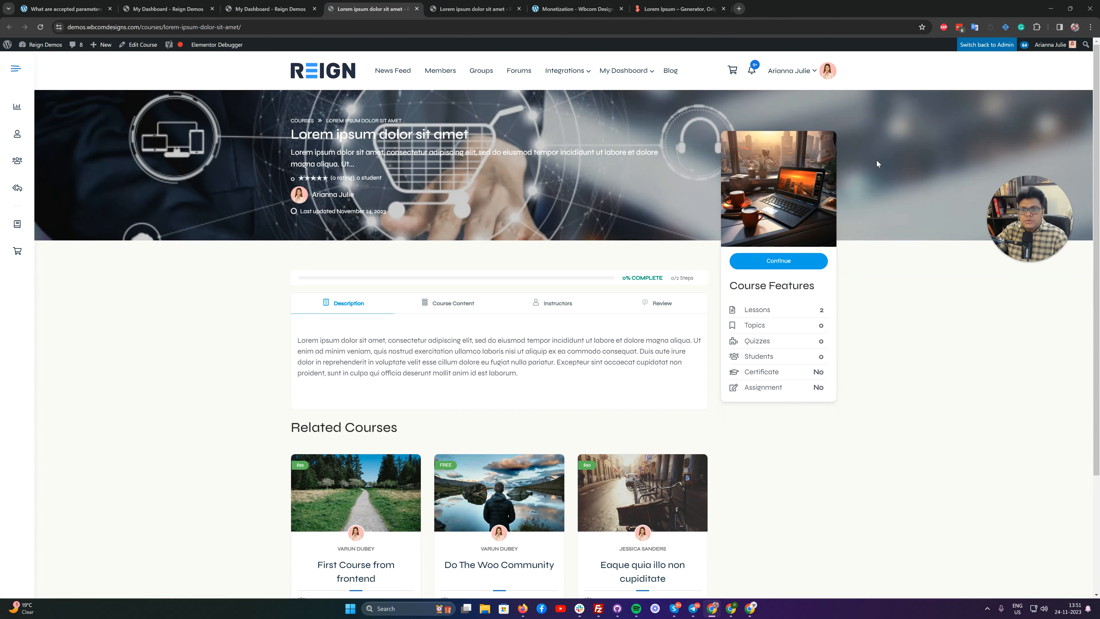
pyautogui.scroll(-2, 837, 127)
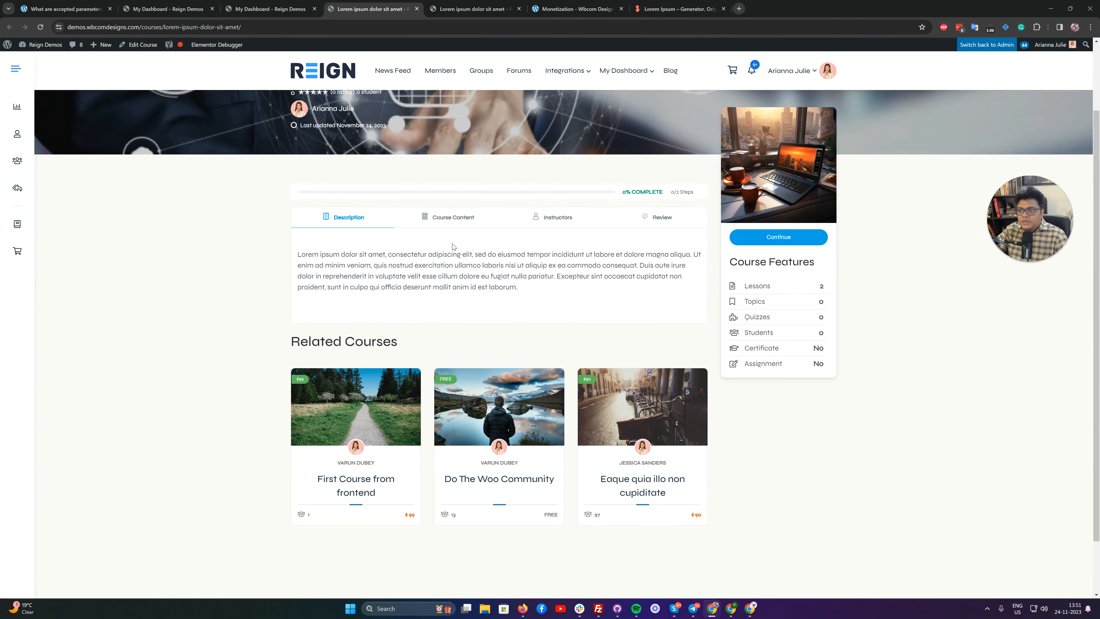
pyautogui.click(450, 217)
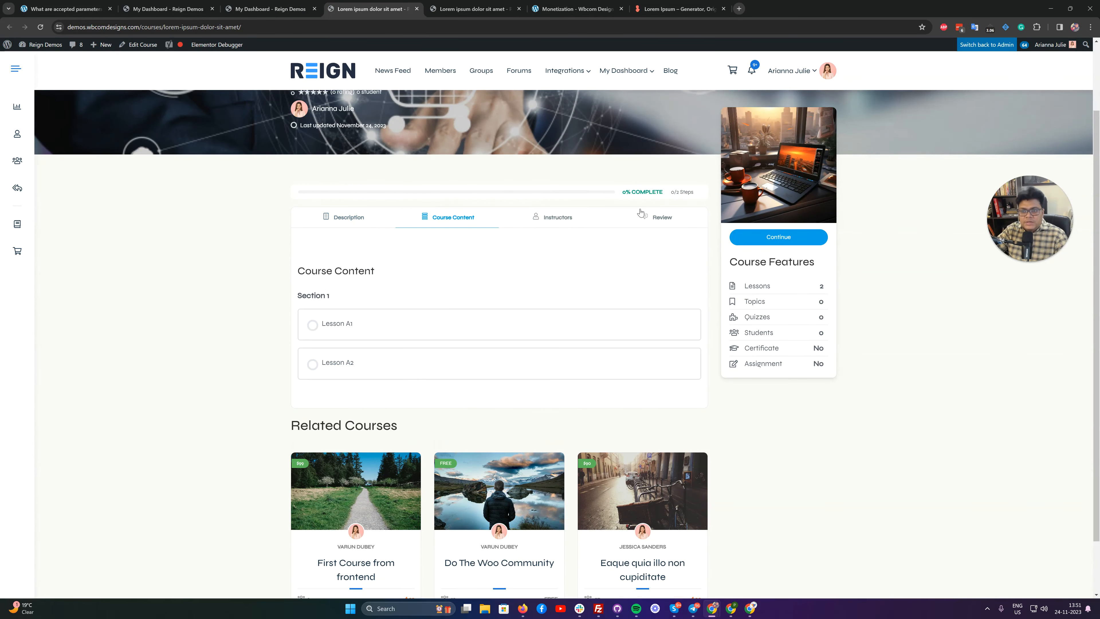
pyautogui.click(553, 218)
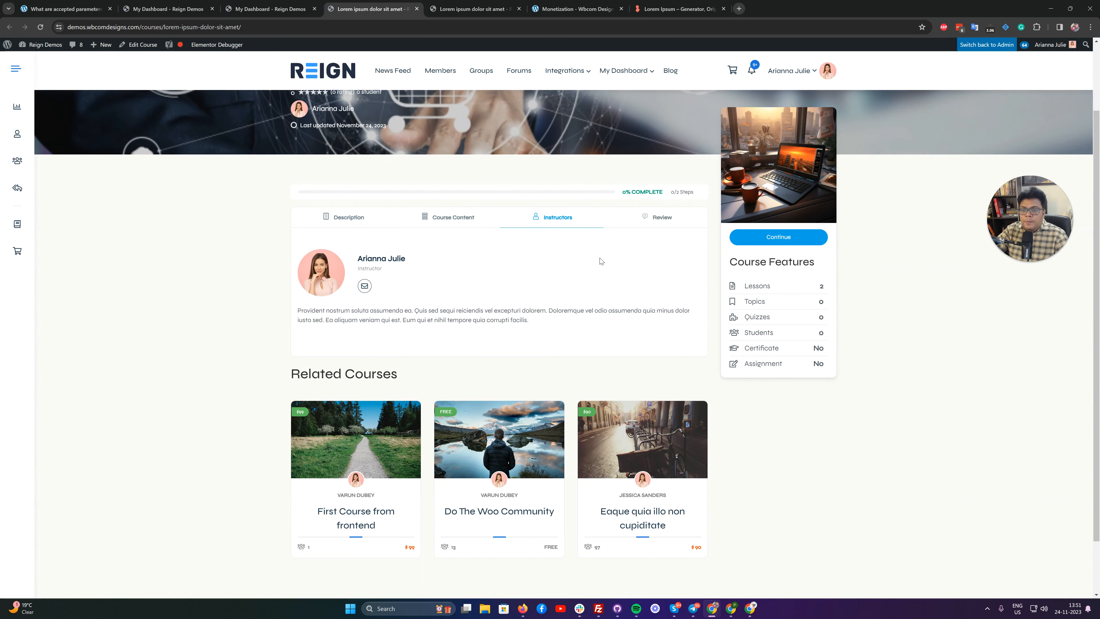
pyautogui.scroll(2, 532, 270)
# Copy the course page's URL, switch back to the admin account, and open the course there.
pyautogui.click(261, 30)
pyautogui.rightClick(261, 30)
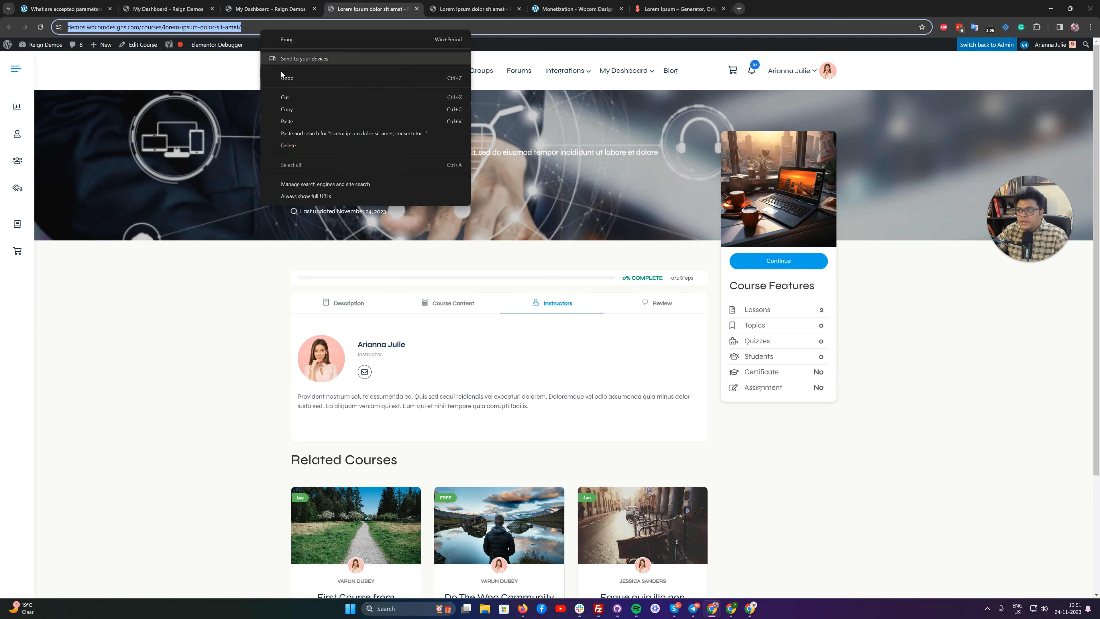
pyautogui.click(287, 108)
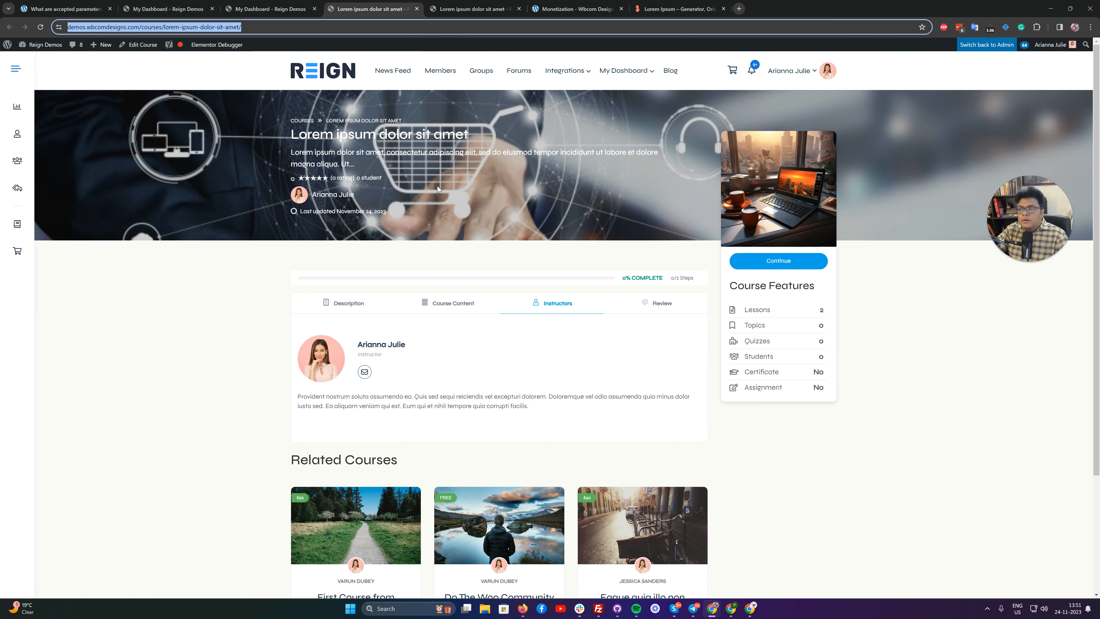
pyautogui.click(987, 44)
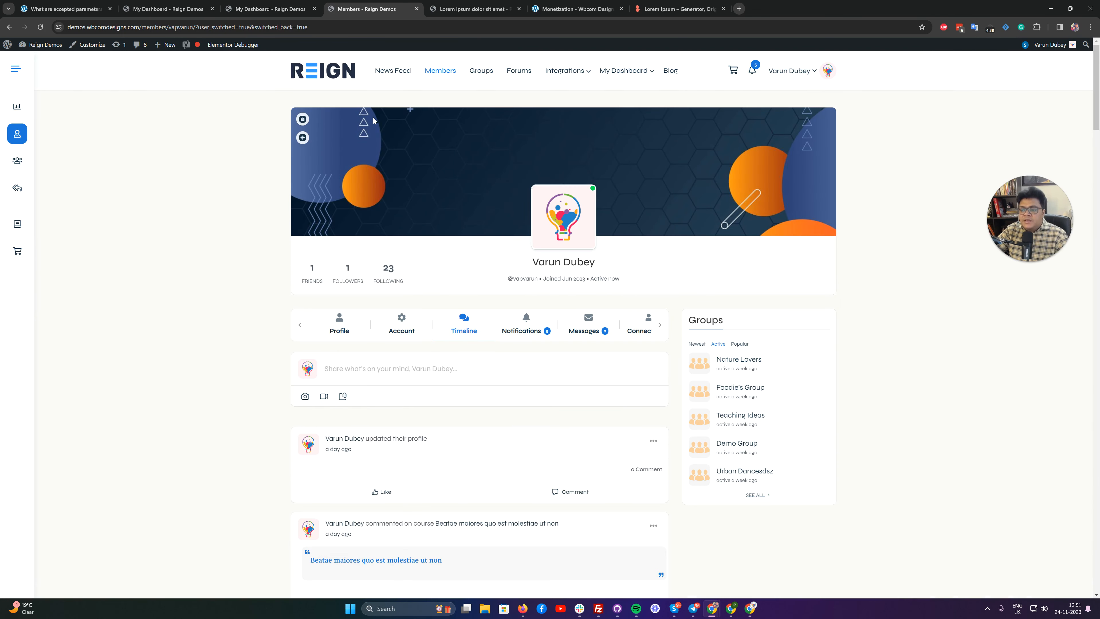
pyautogui.click(354, 30)
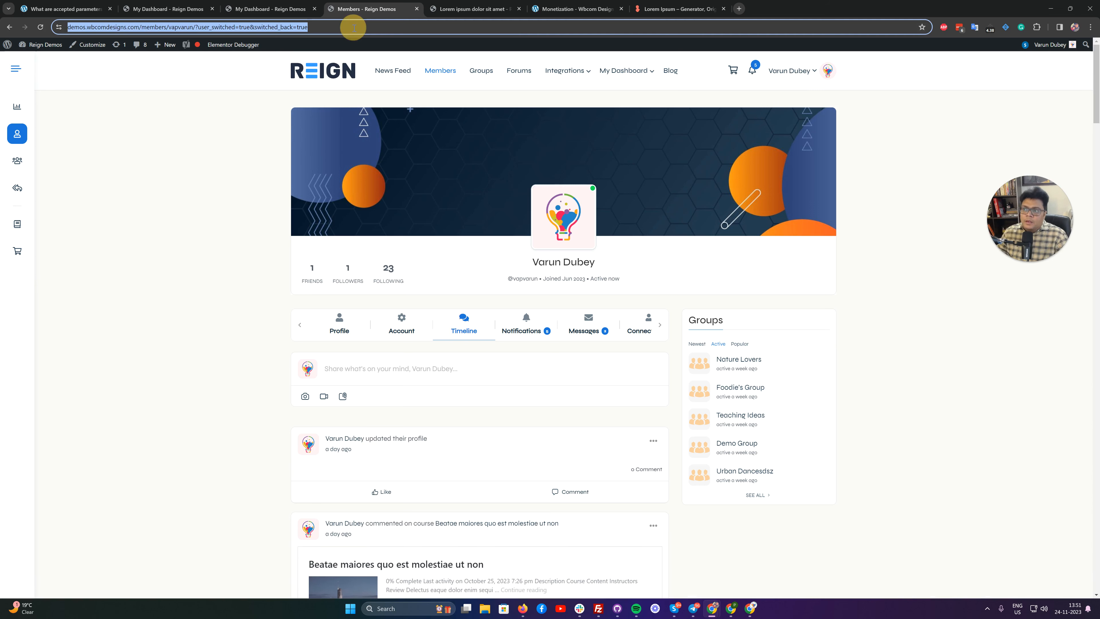
pyautogui.hotkey('ctrl', 'v')
pyautogui.press('Return')
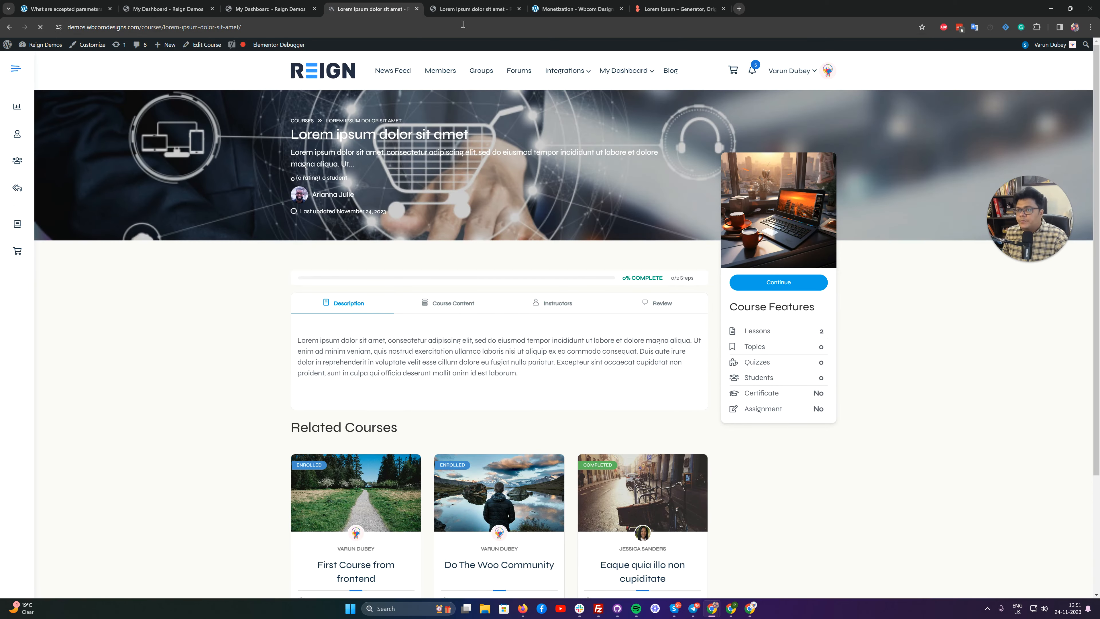
# Open both the course and its linked product for editing in the admin back end.
pyautogui.click(476, 8)
pyautogui.click(366, 9)
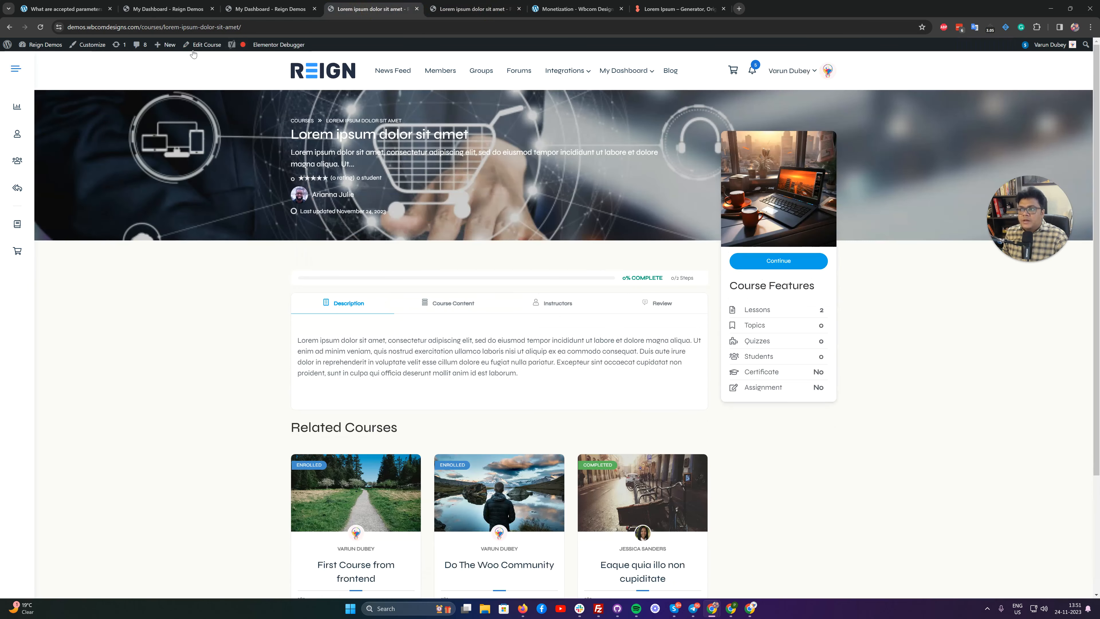
pyautogui.click(200, 44)
pyautogui.click(466, 9)
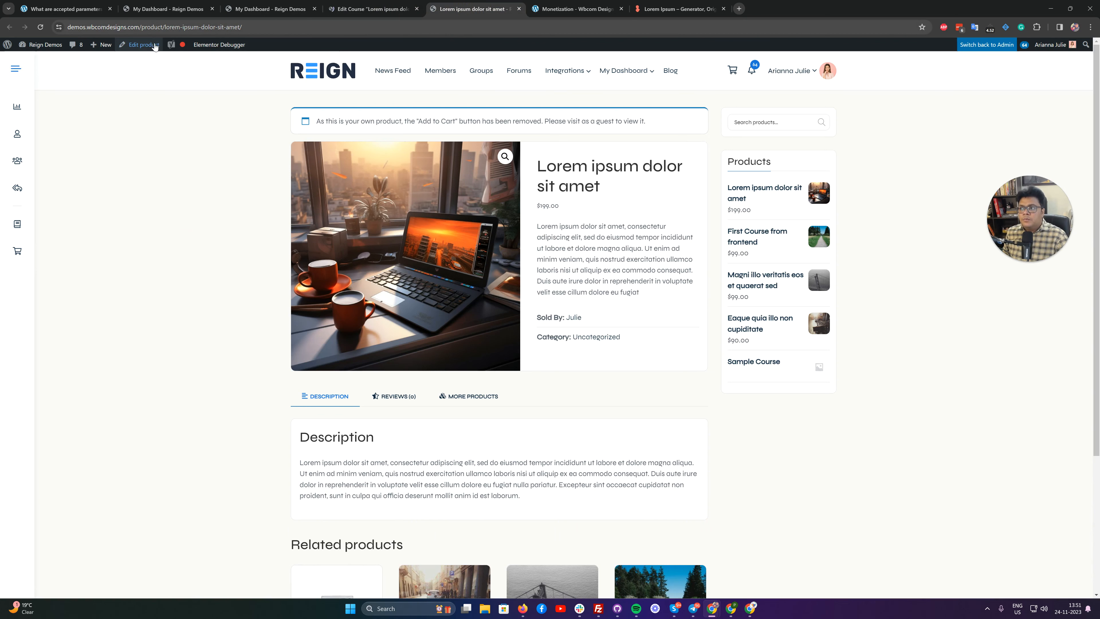
pyautogui.click(144, 46)
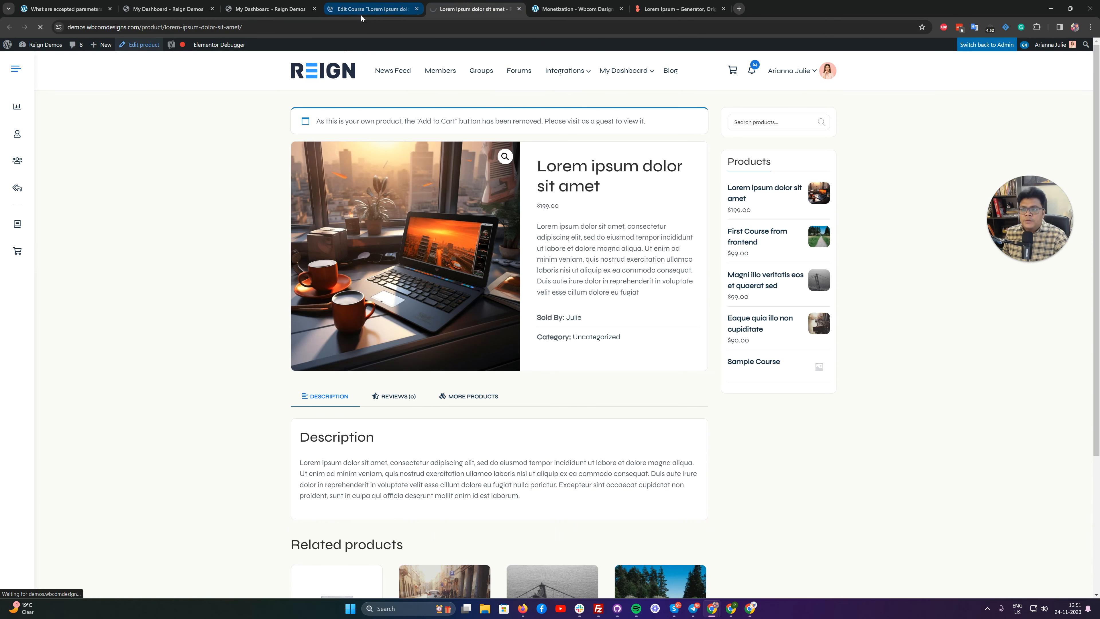
# Examine the course's access settings, Button URL, progression, page content and builder structure in the back-end course editor.
pyautogui.click(372, 8)
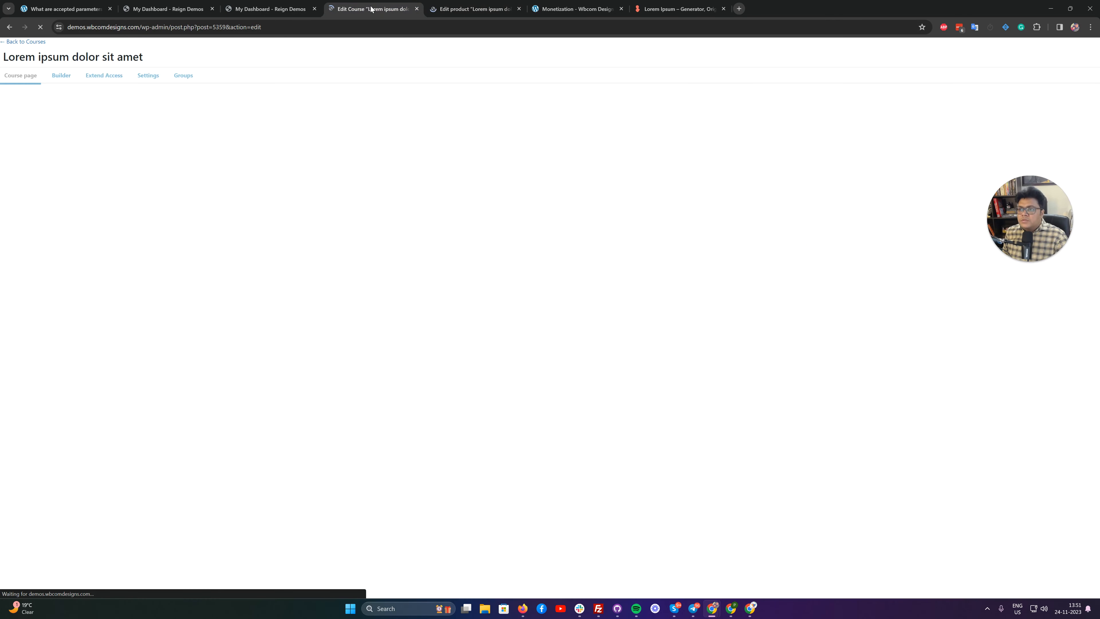
pyautogui.click(148, 81)
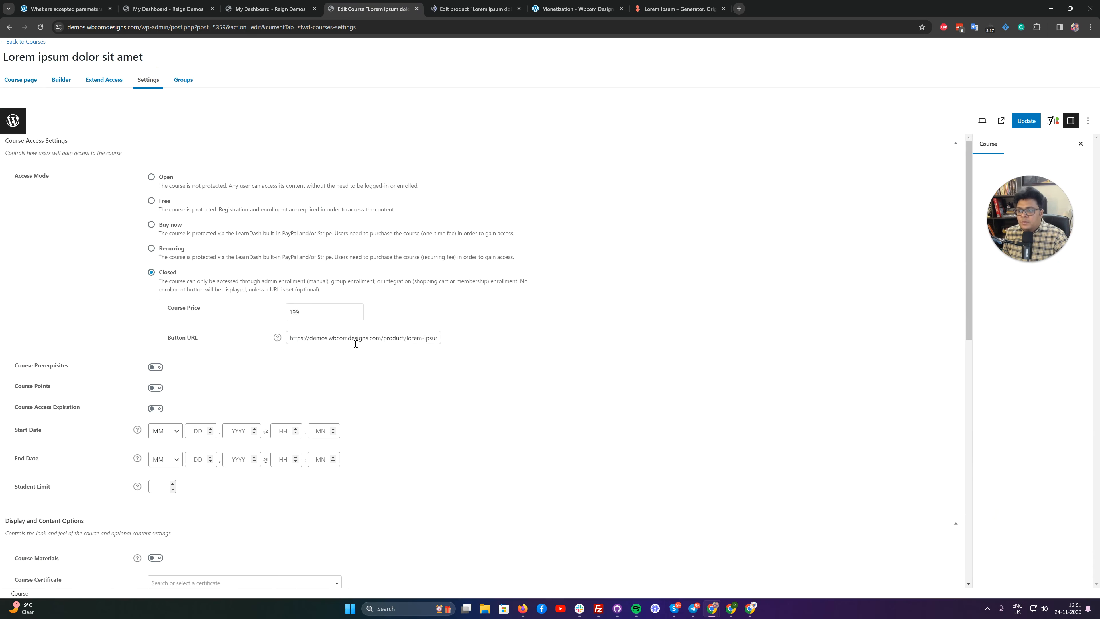
pyautogui.moveTo(368, 338); pyautogui.dragTo(533, 311)
pyautogui.scroll(-10, 538, 310)
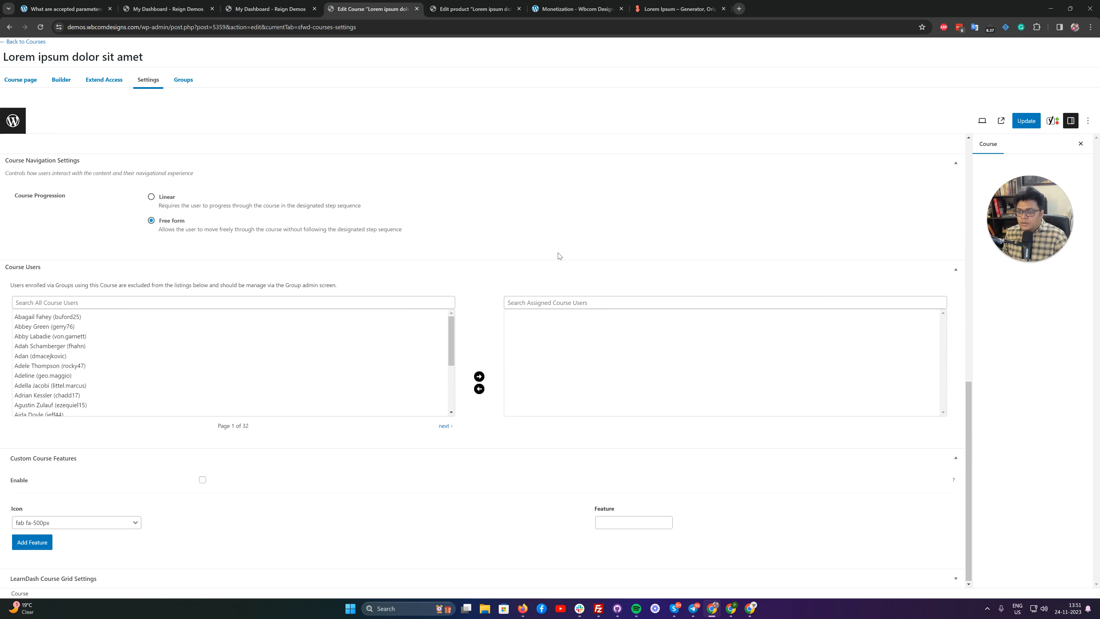
pyautogui.scroll(8, 312, 369)
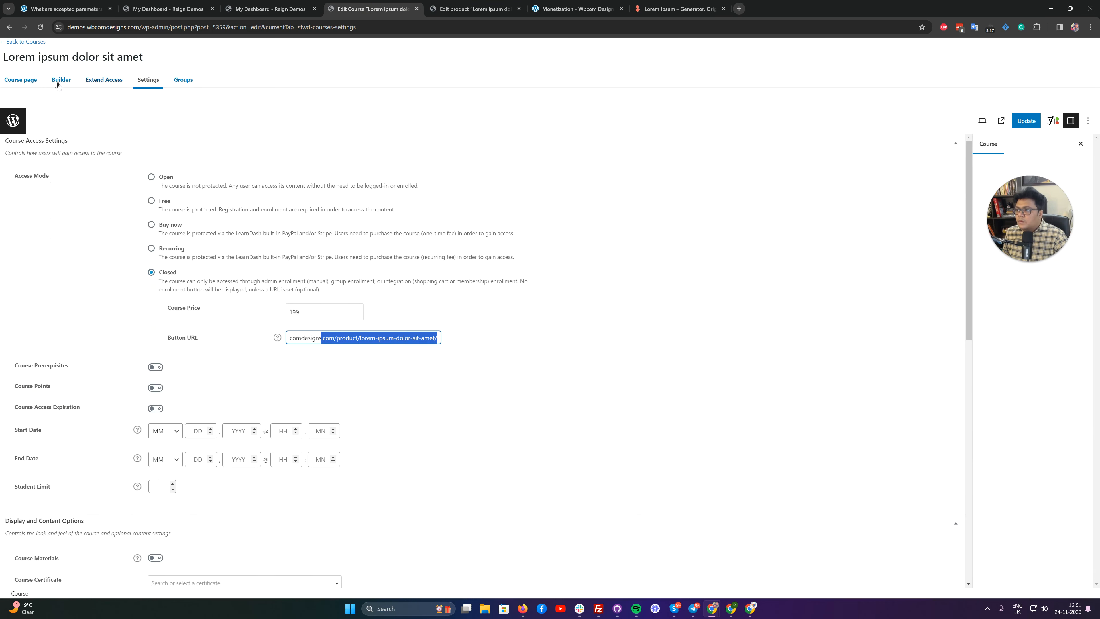
pyautogui.click(20, 79)
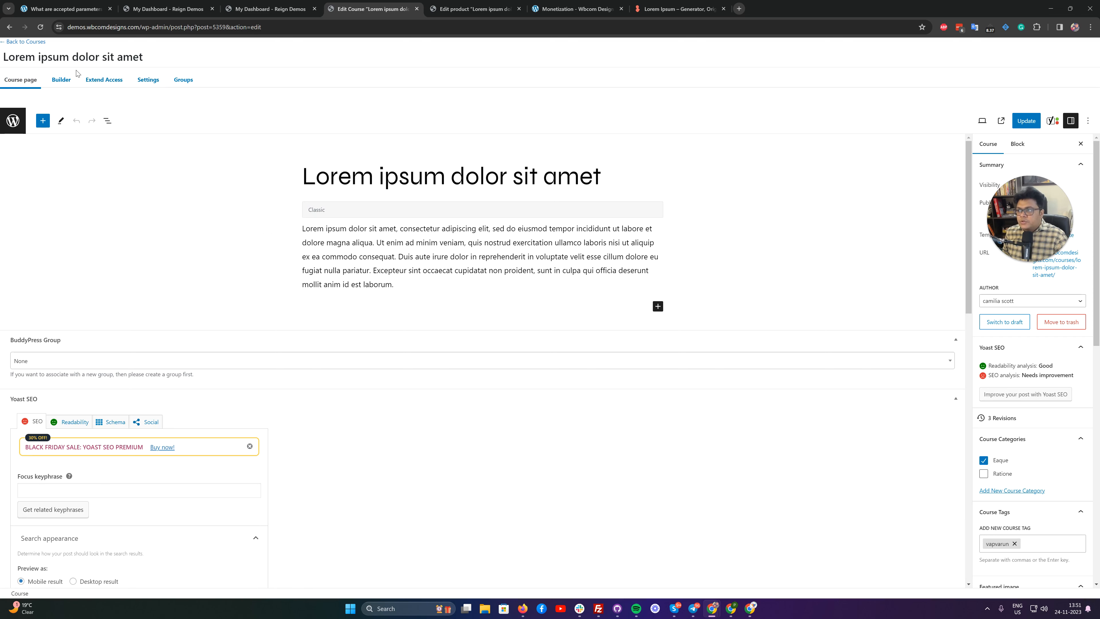
pyautogui.click(61, 80)
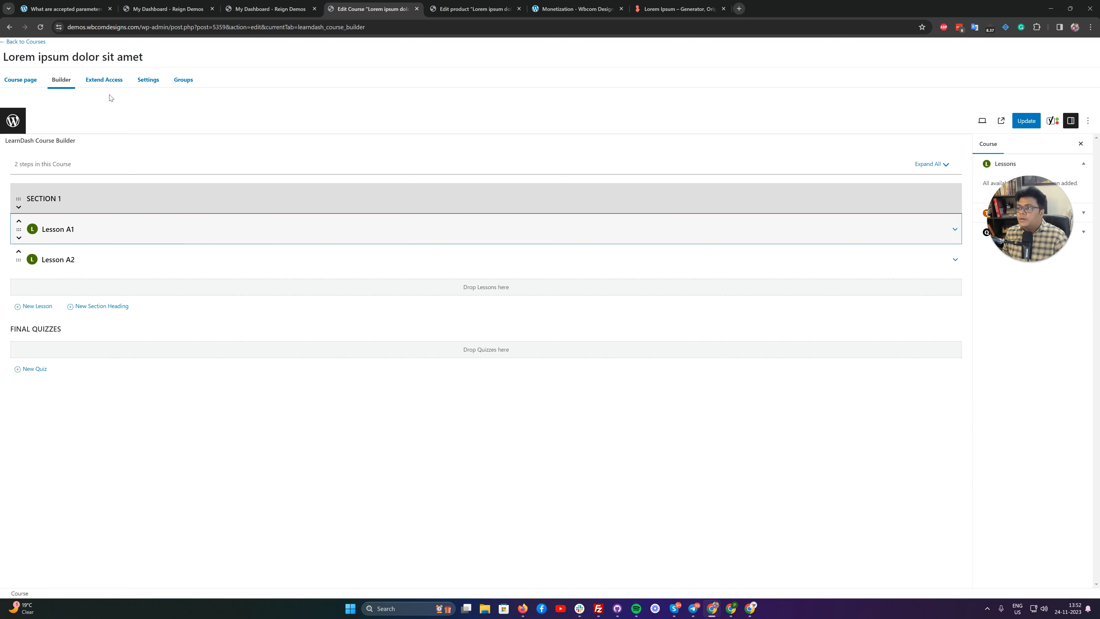
pyautogui.click(152, 82)
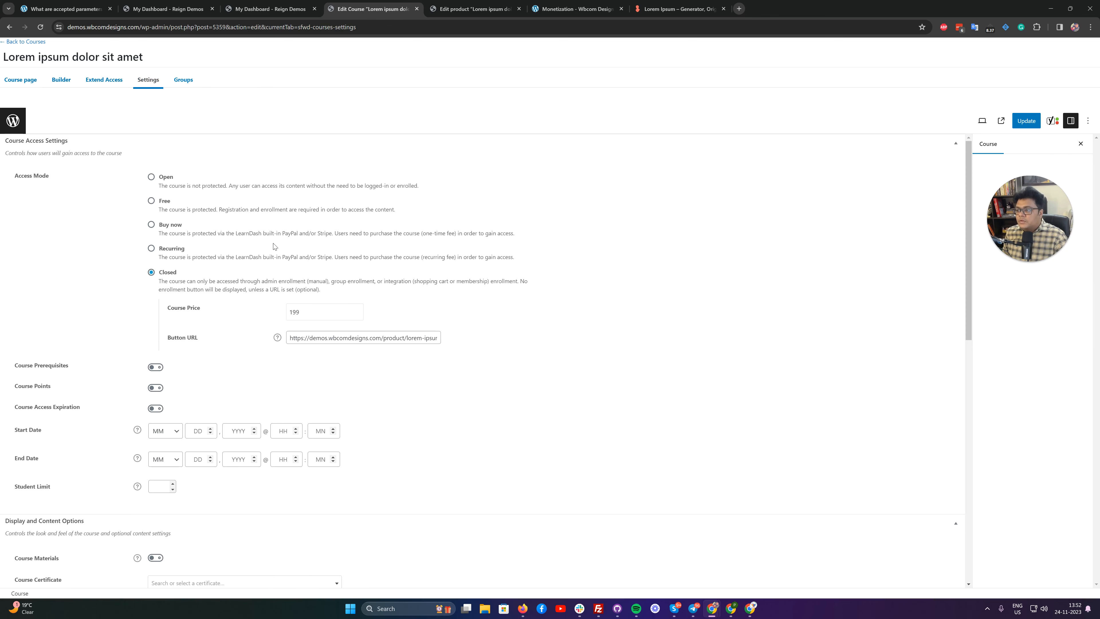
pyautogui.scroll(-4, 249, 289)
pyautogui.scroll(4, 249, 289)
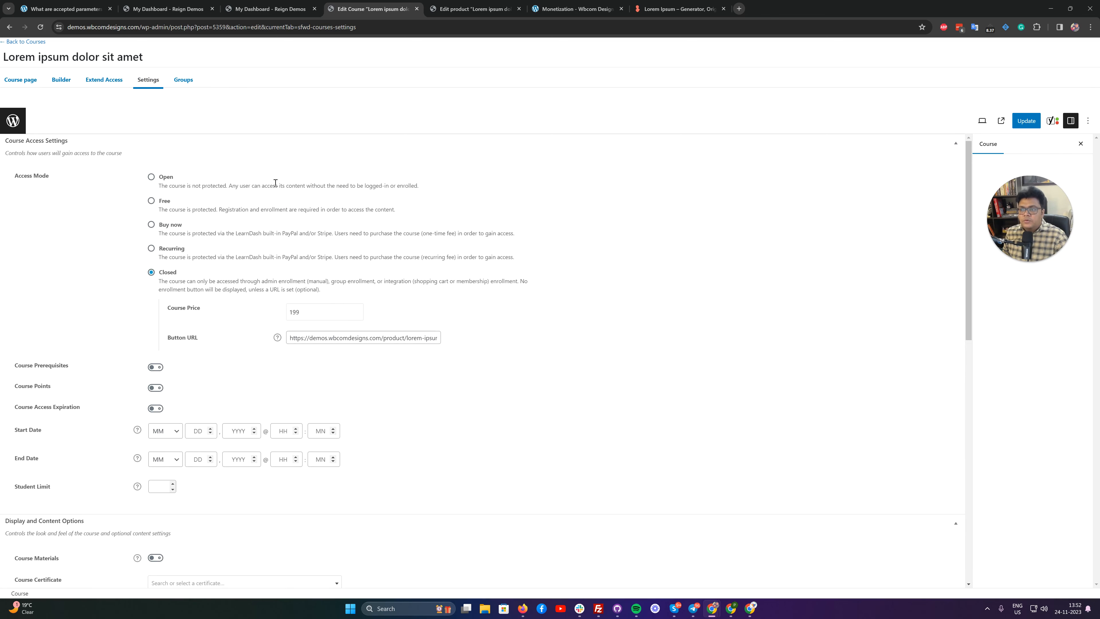
# In the linked product's editor, dismiss the WooCommerce database update notice and collapse the Yoast SEO section.
pyautogui.click(454, 8)
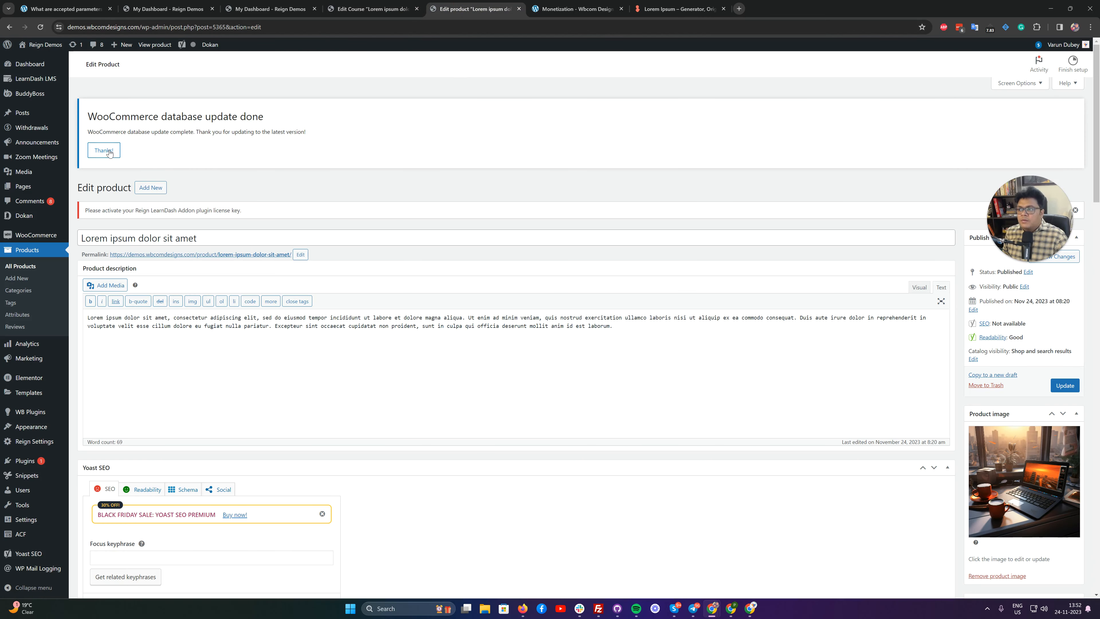
pyautogui.click(109, 153)
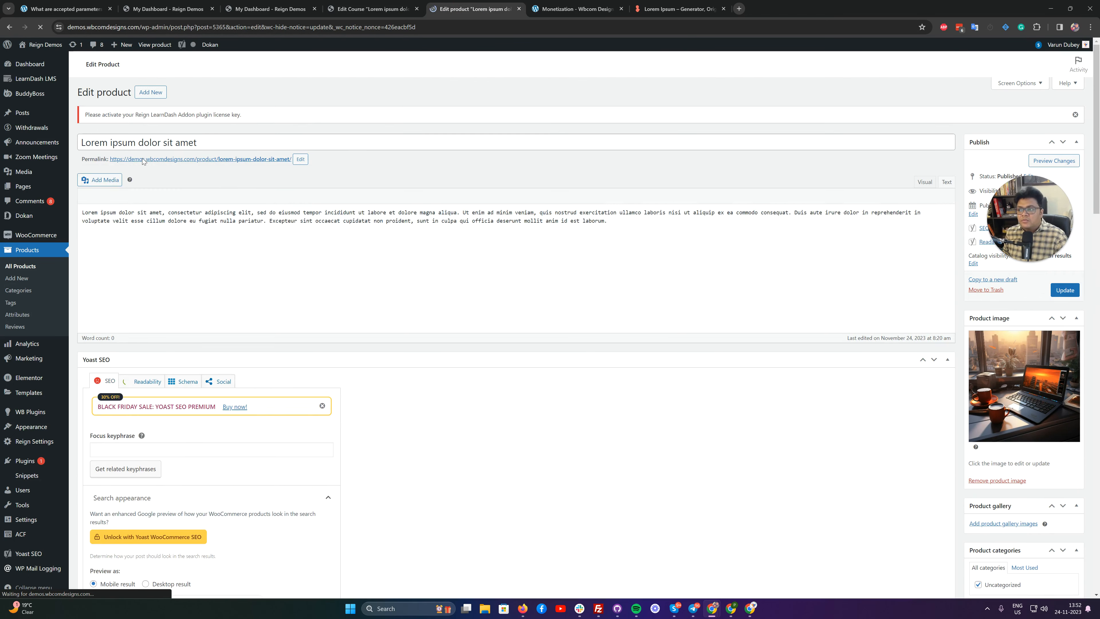
pyautogui.scroll(-2, 454, 260)
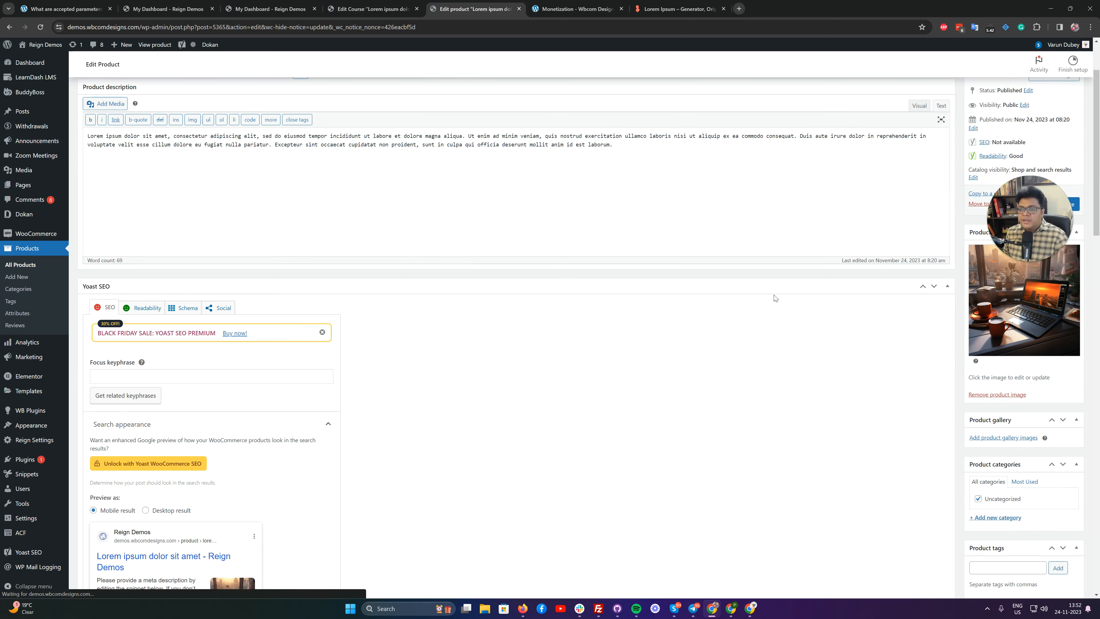
pyautogui.click(947, 286)
pyautogui.scroll(-2, 520, 269)
pyautogui.scroll(5, 501, 260)
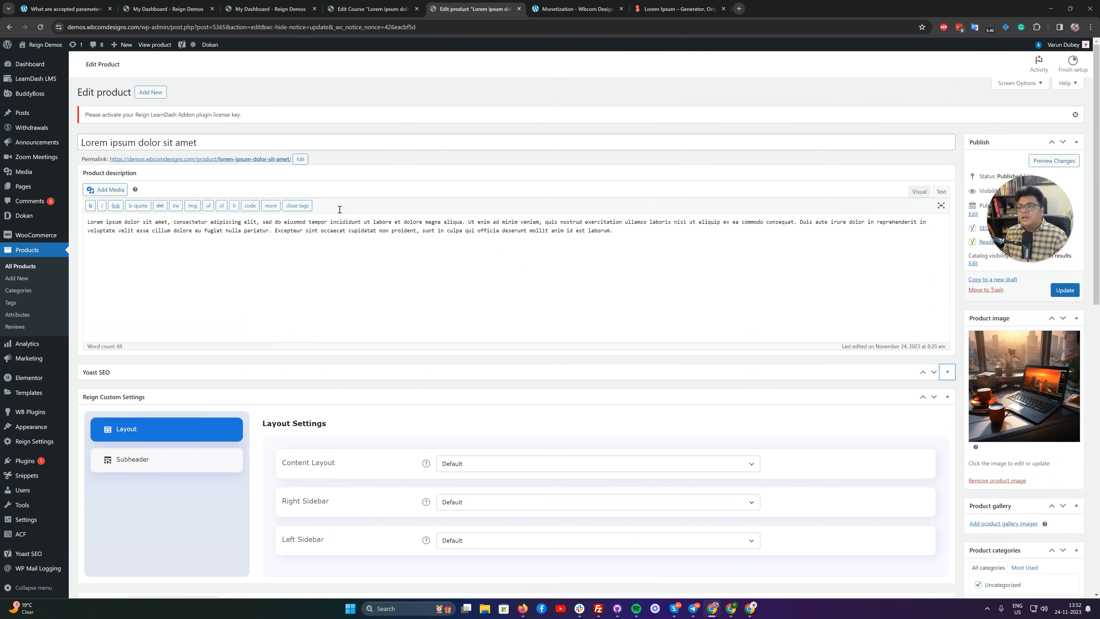
# Examine the product's description, image, product type, regular price, linked LearnDash course and vendor in the product editor.
pyautogui.scroll(-4, 447, 304)
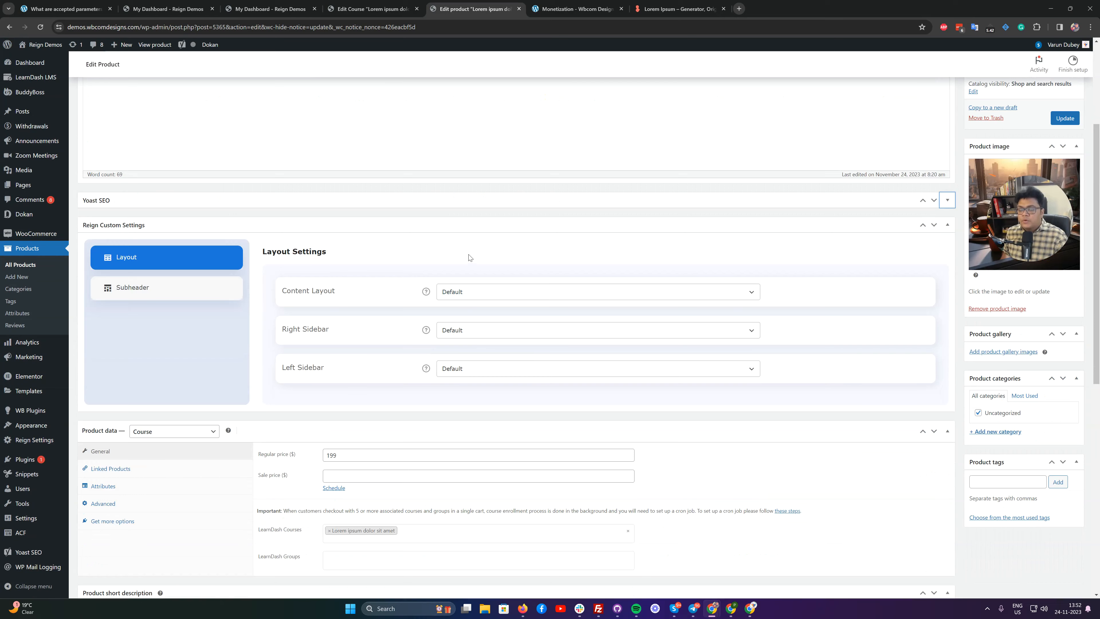
pyautogui.scroll(4, 470, 257)
pyautogui.scroll(-10, 249, 201)
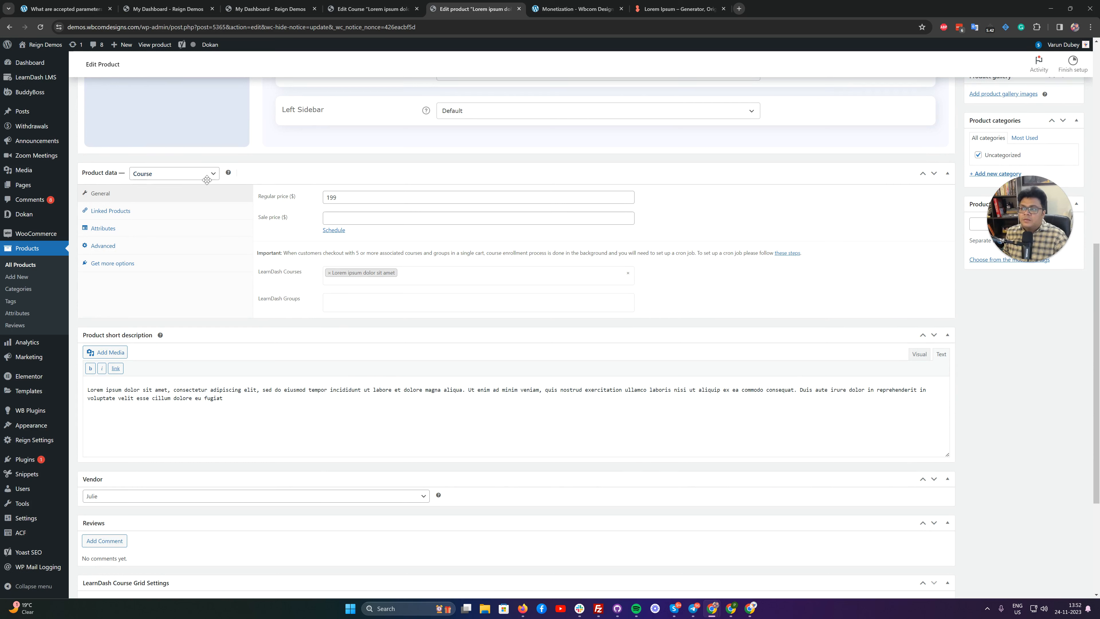
pyautogui.scroll(10, 368, 216)
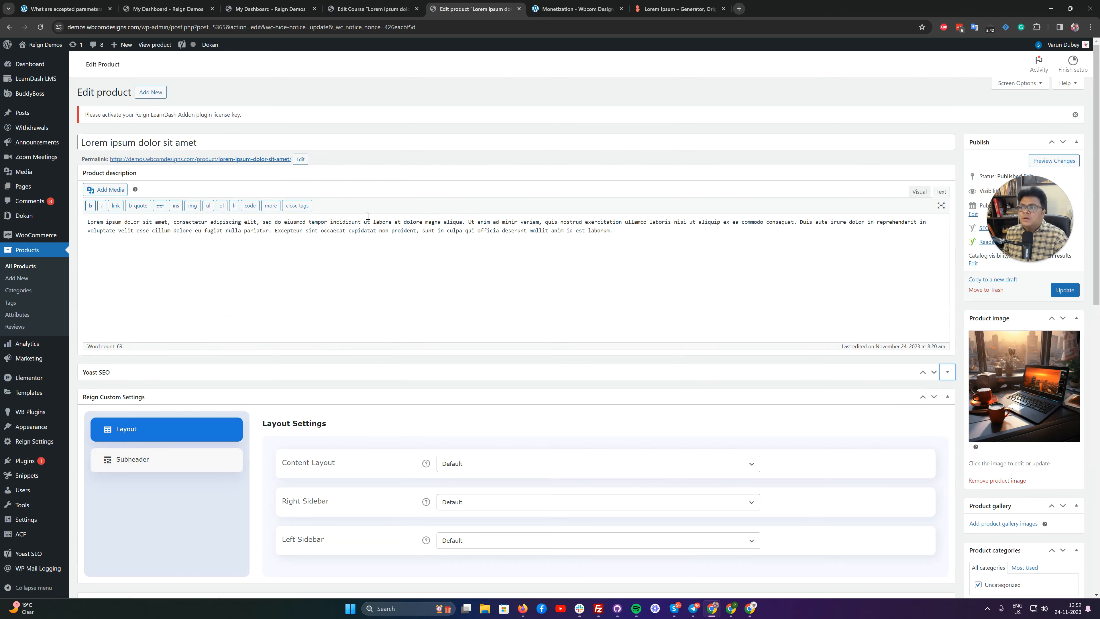
pyautogui.scroll(-4, 407, 293)
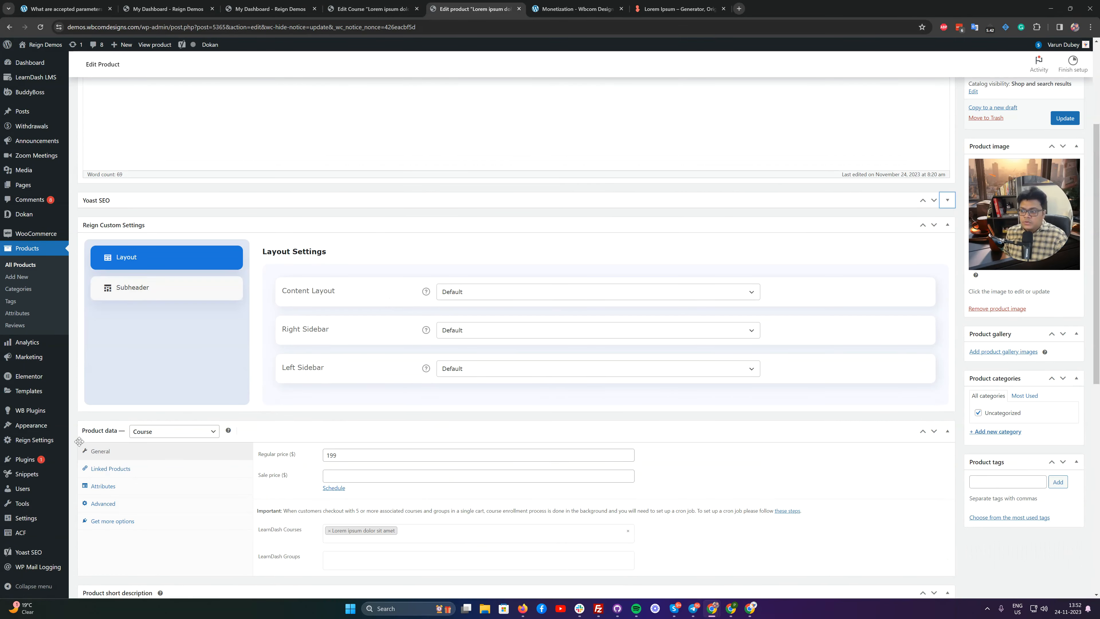
pyautogui.scroll(-6, 392, 421)
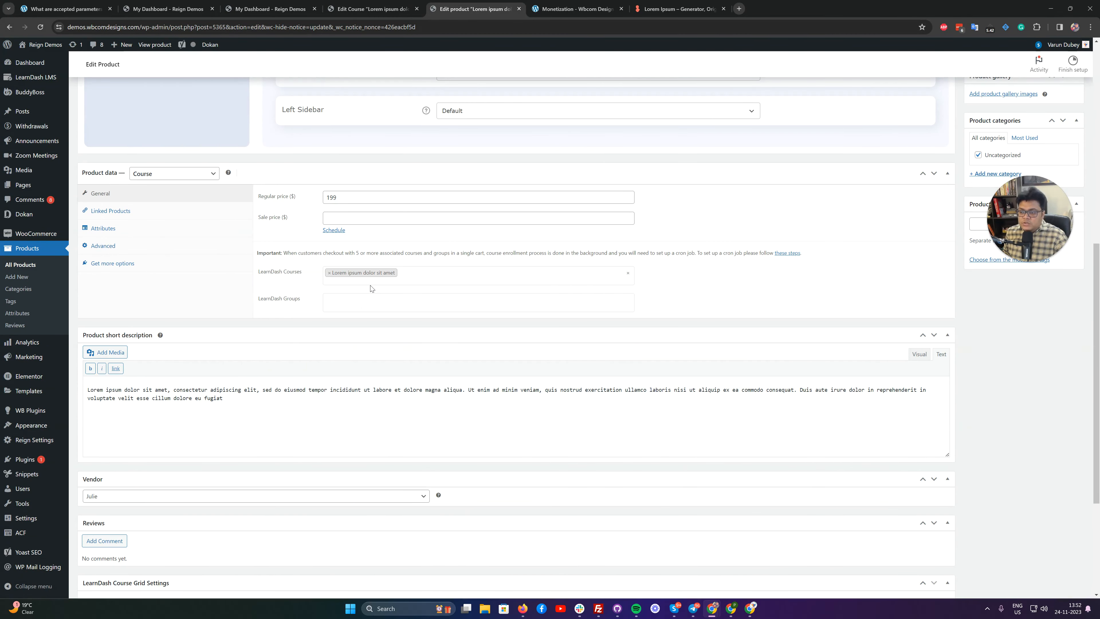
pyautogui.scroll(10, 515, 302)
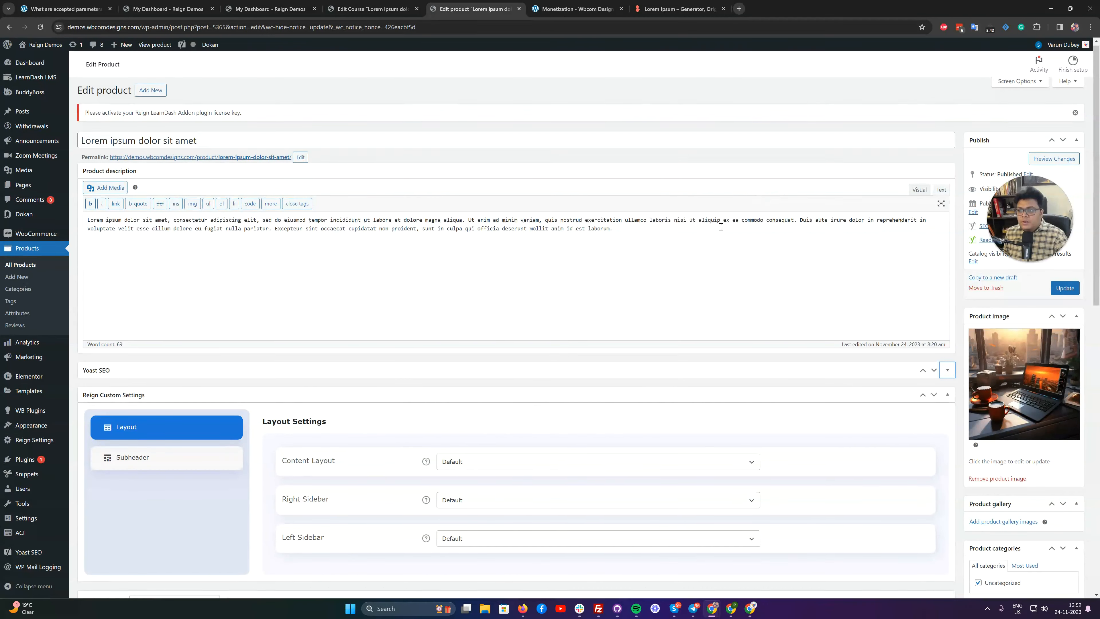
pyautogui.scroll(-8, 453, 309)
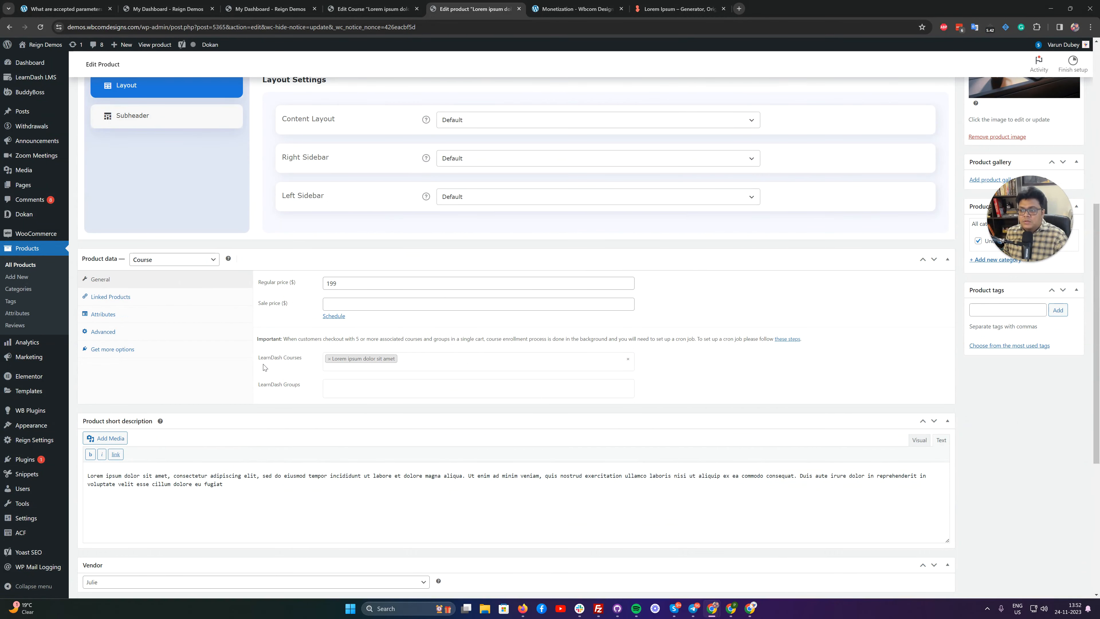
pyautogui.scroll(-2, 410, 367)
pyautogui.scroll(4, 160, 242)
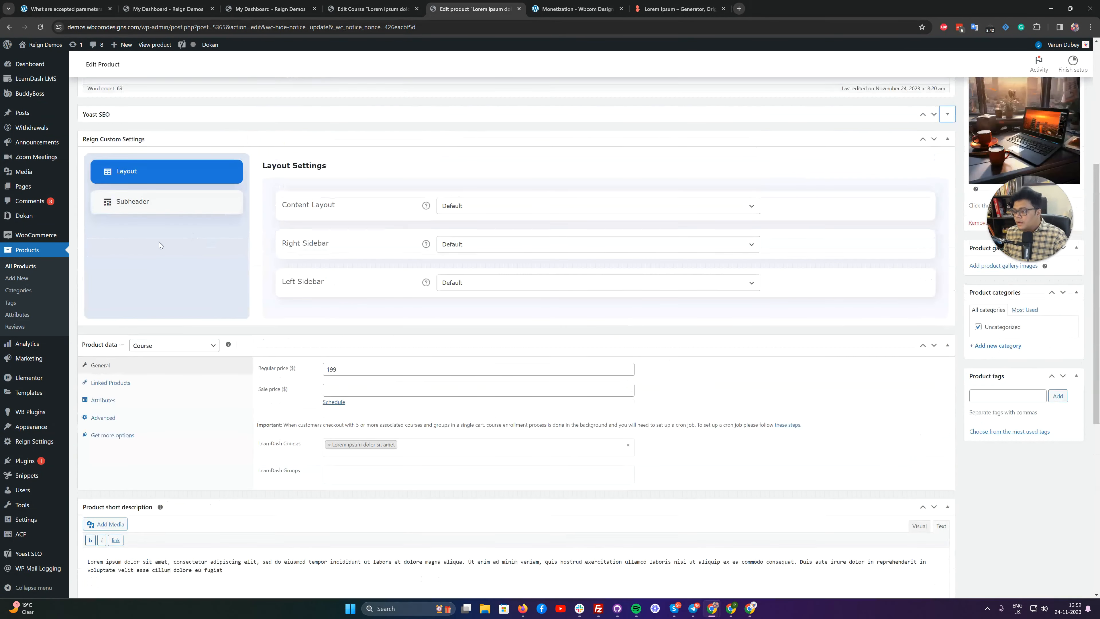
# List the site's users with the Customer role and switch to viewing the site as one of those customers.
pyautogui.moveTo(42, 491)
pyautogui.click(83, 491)
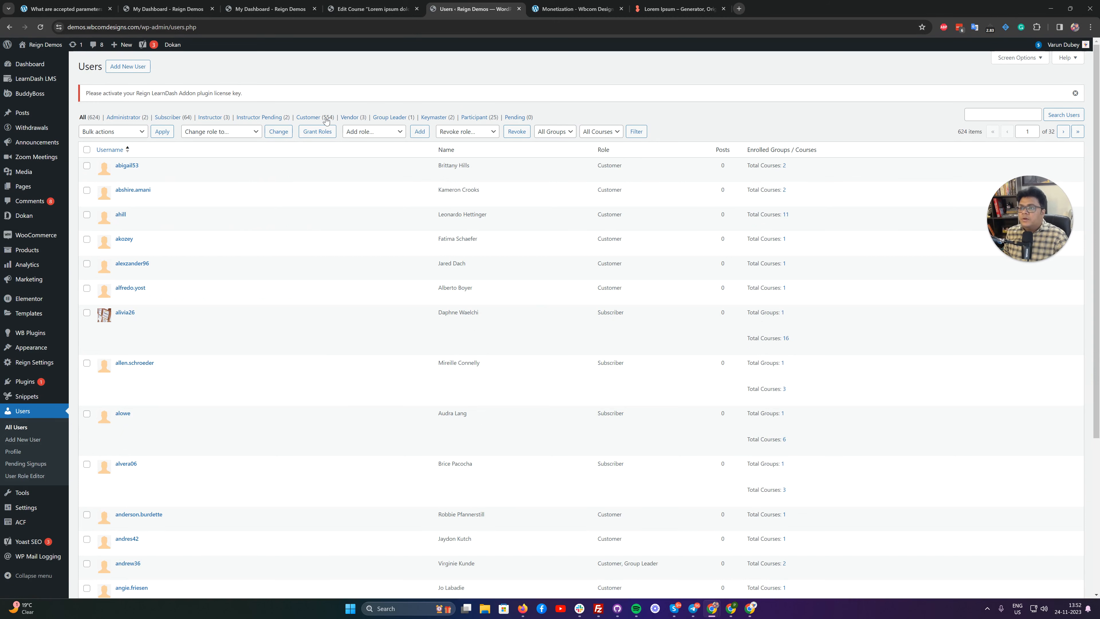
pyautogui.click(321, 118)
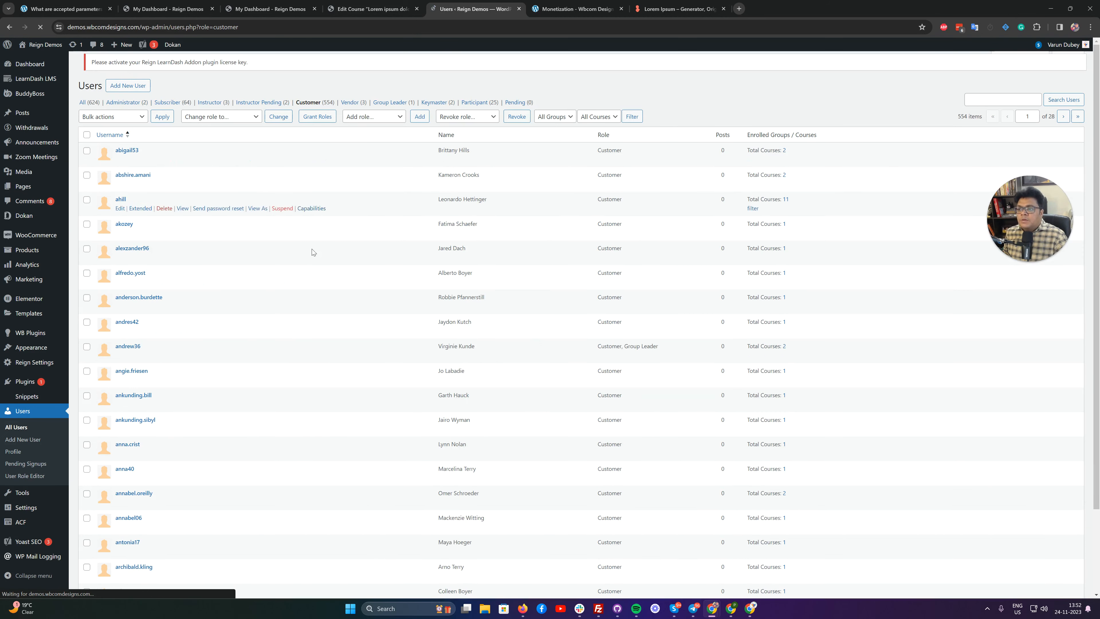
pyautogui.scroll(-3, 268, 271)
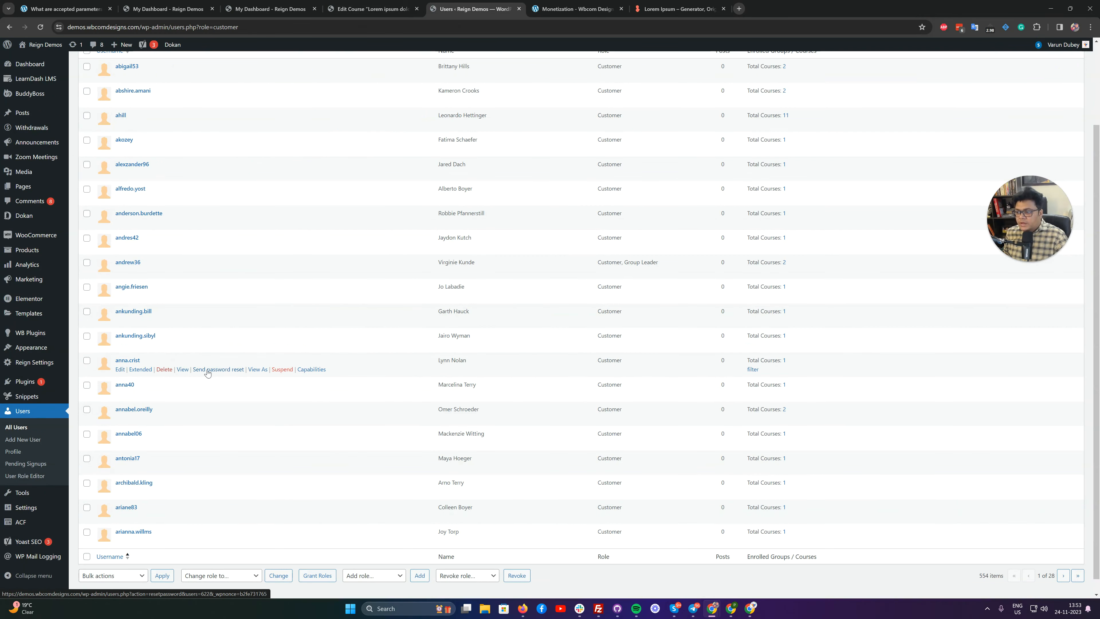
pyautogui.click(258, 370)
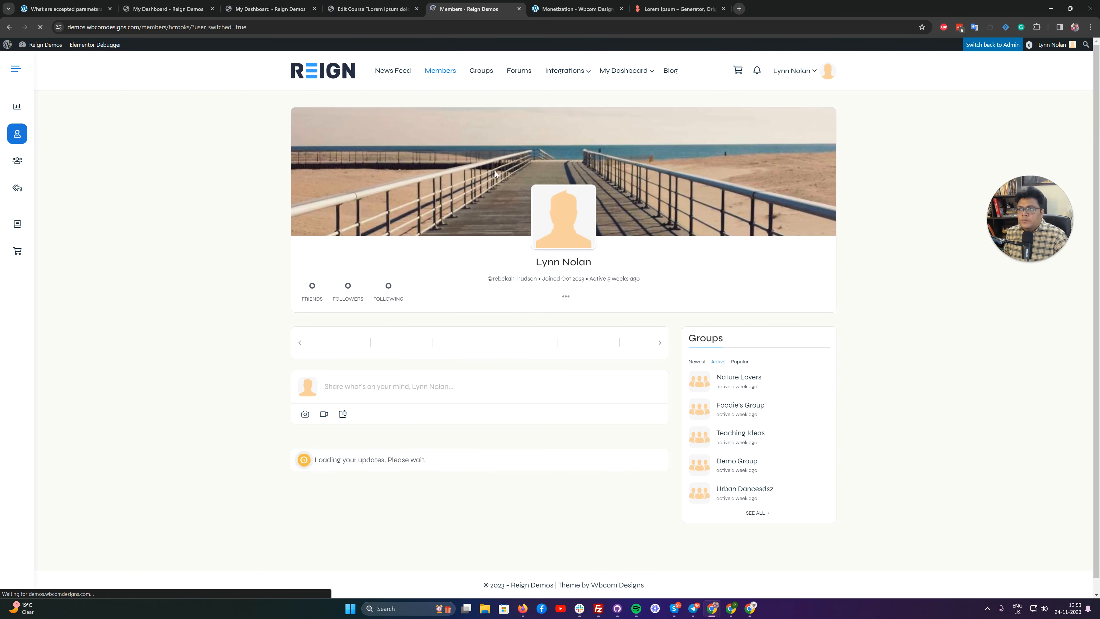
# Open the course page from the copied URL while viewing the site as the customer.
pyautogui.click(268, 26)
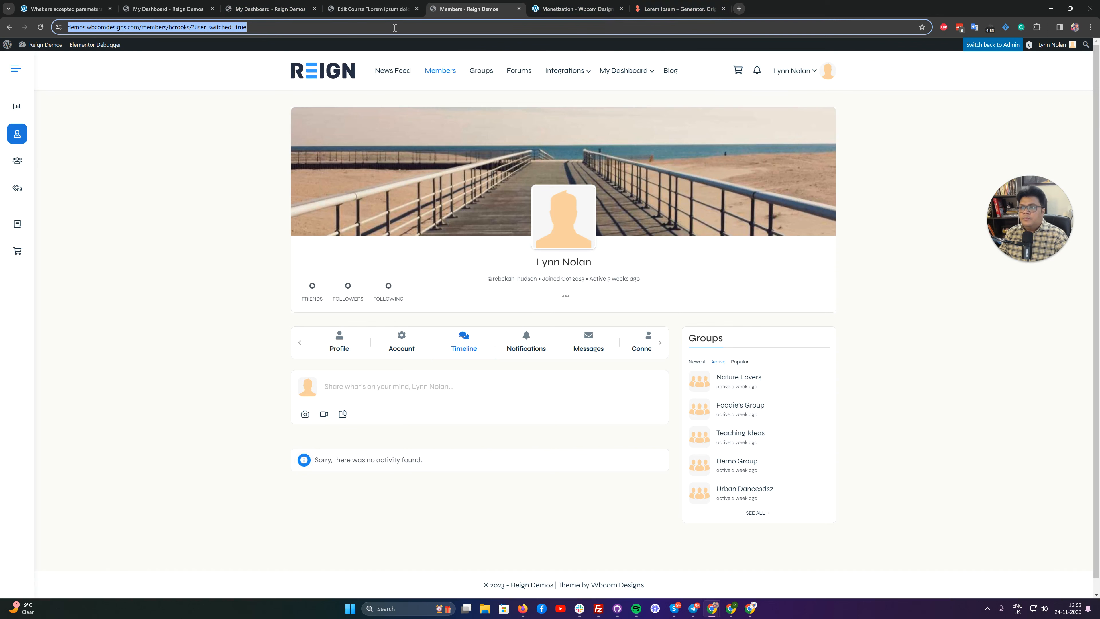
pyautogui.write('demos.wbcomdesigns.com/courses/lorem-ipsum-dolor-sit-amet/')
pyautogui.press('Return')
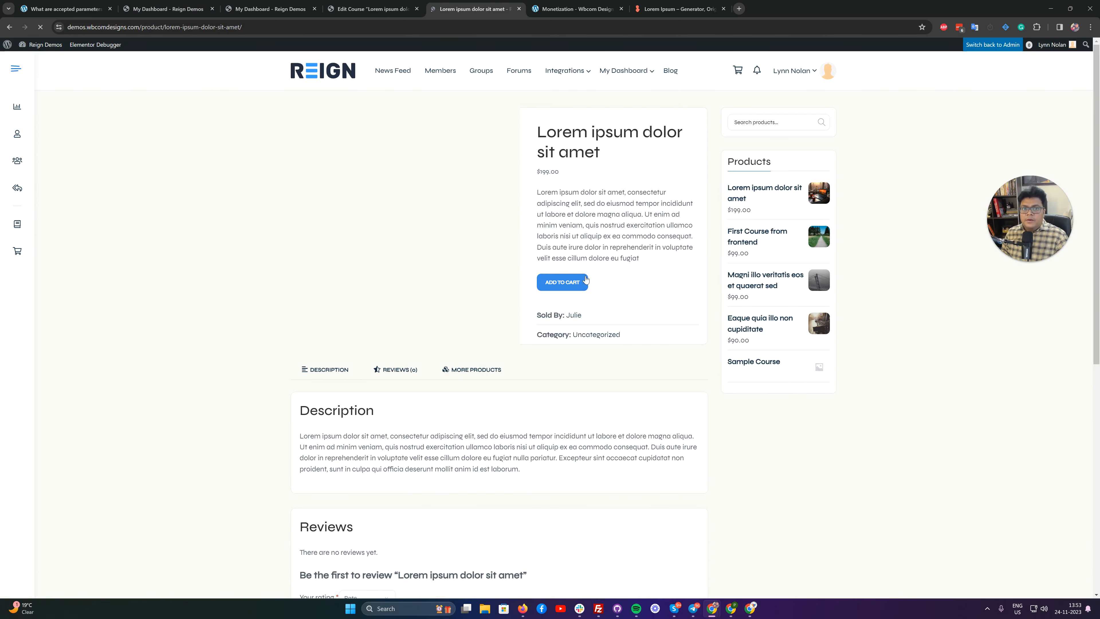
# Add the Lorem ipsum dolor sit amet course product to the cart and proceed from the cart to checkout.
pyautogui.click(564, 283)
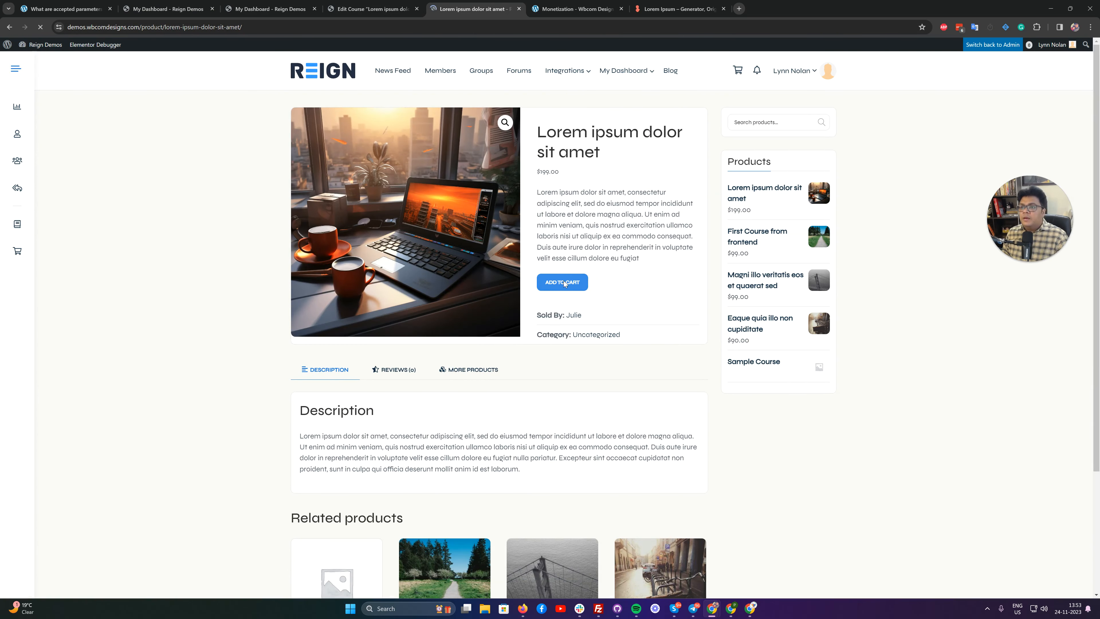
pyautogui.click(675, 122)
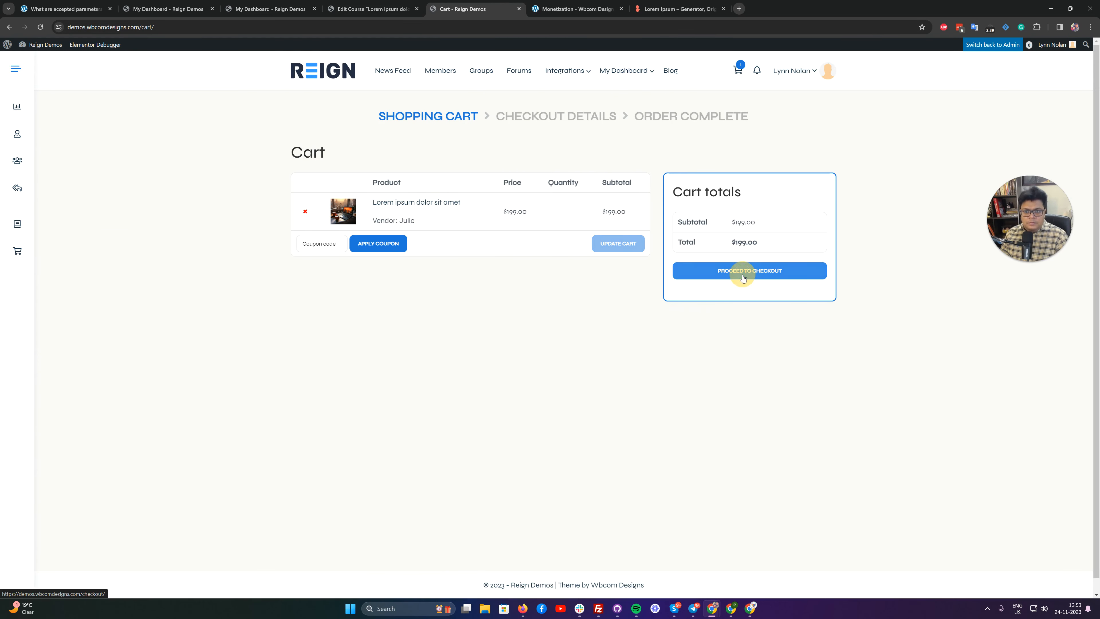
pyautogui.click(727, 278)
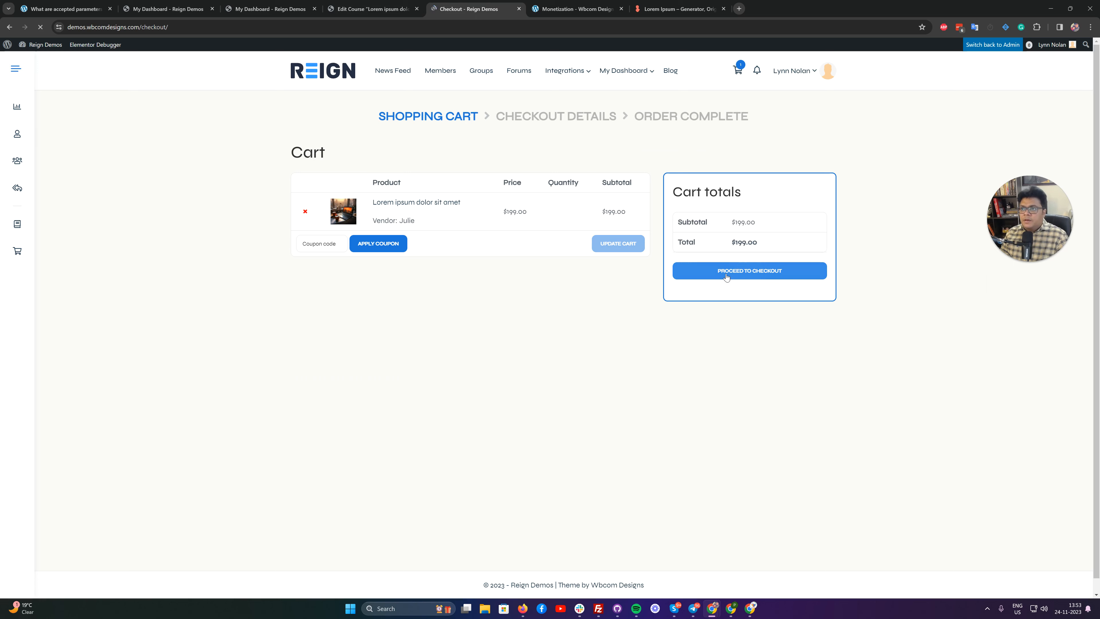
# Fill in the customer's first and last name in the billing details, dismissing the Windows Hello prompt.
pyautogui.click(383, 270)
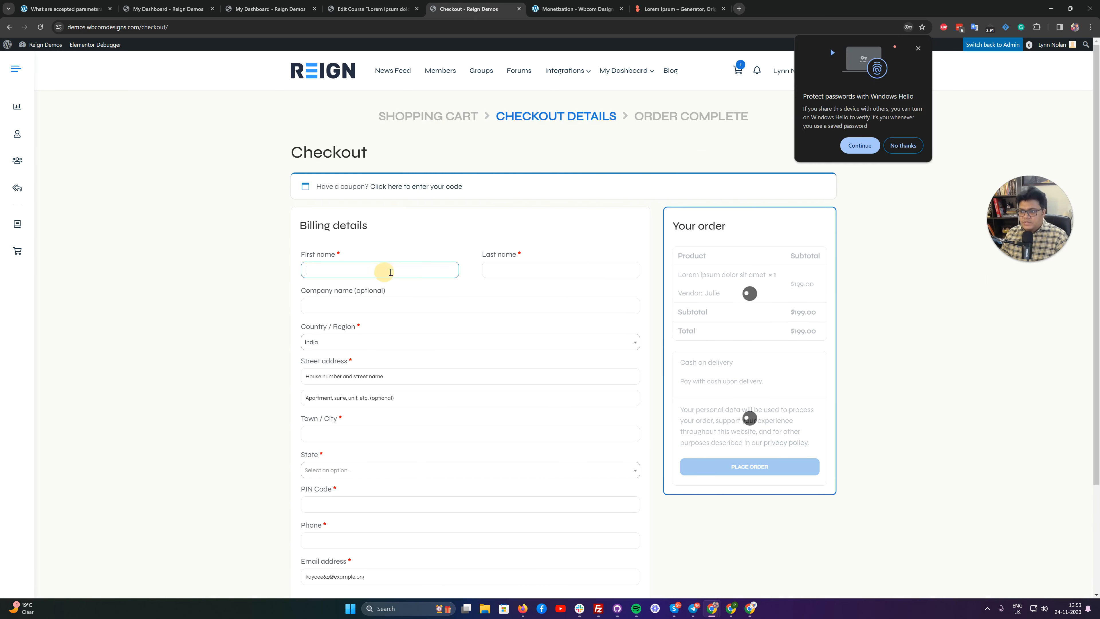
pyautogui.click(918, 48)
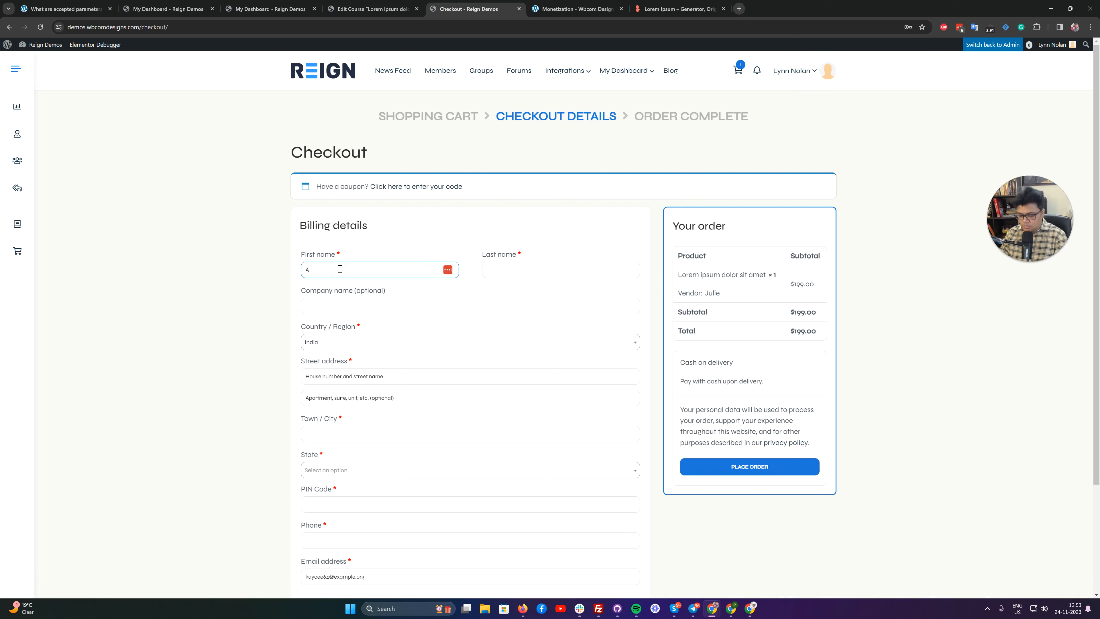
pyautogui.write('Abc')
pyautogui.press('Tab')
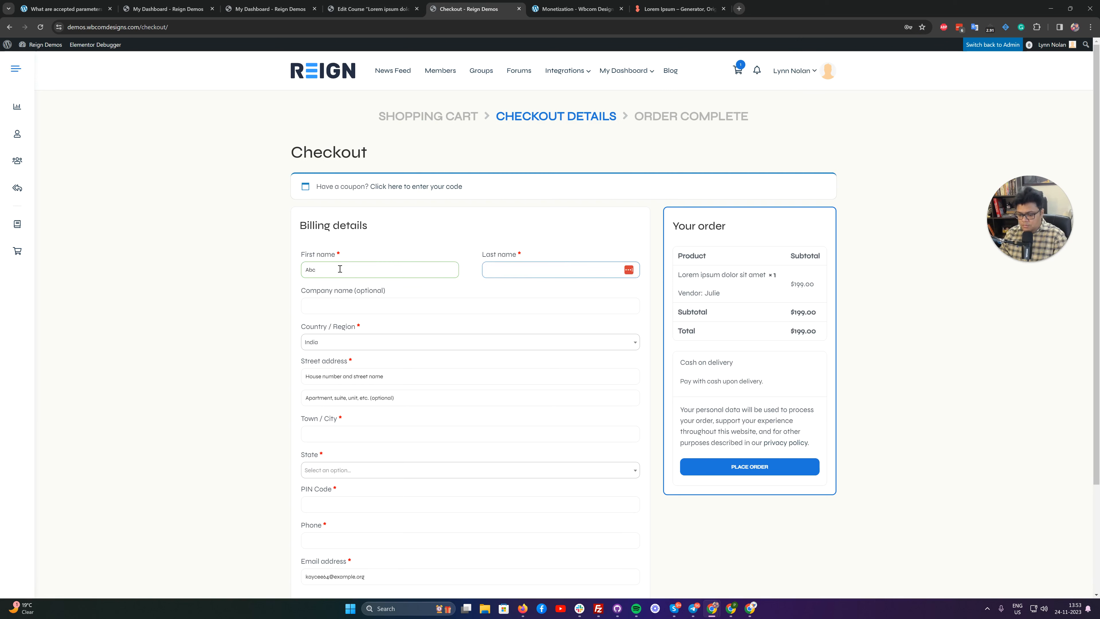
pyautogui.press('Tab')
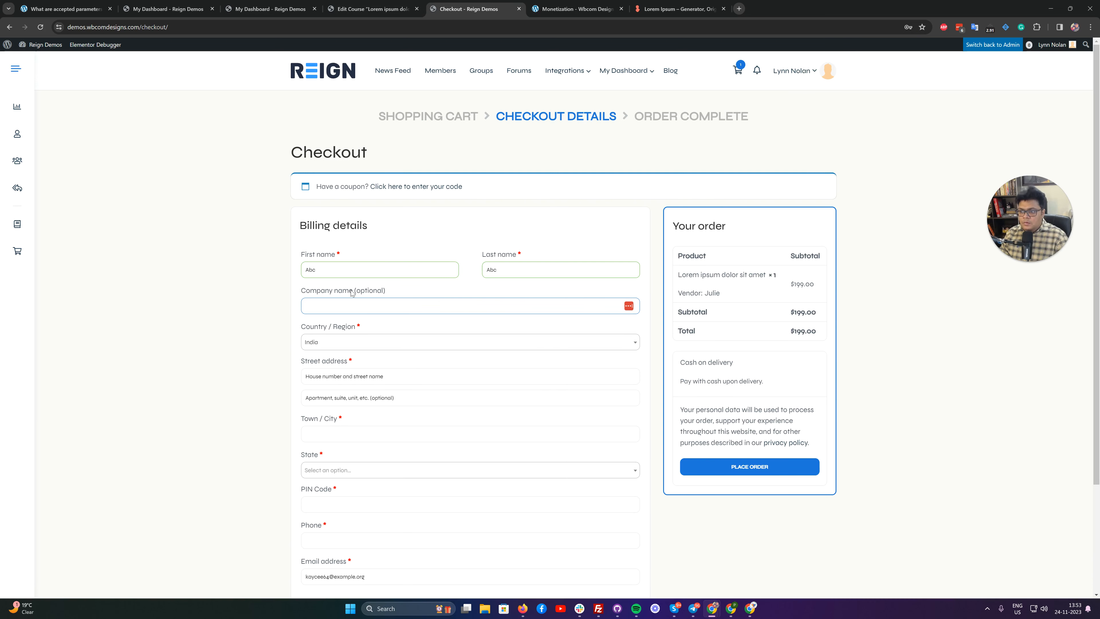
# Enter the street address and town in the billing details and choose the state.
pyautogui.scroll(-3, 344, 272)
pyautogui.click(328, 240)
pyautogui.write('2545')
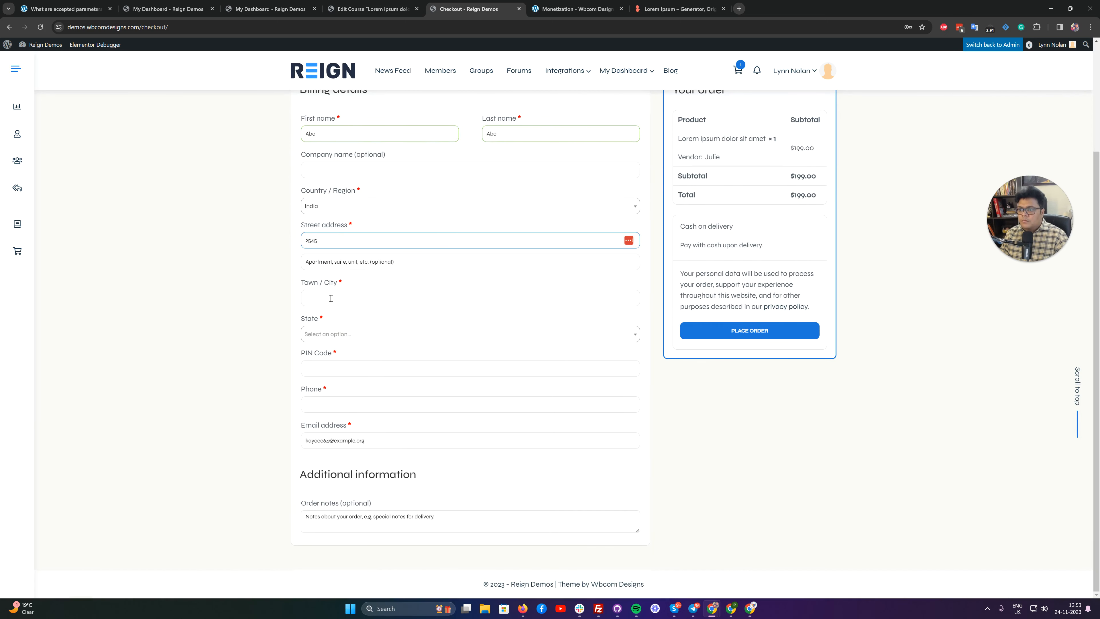
pyautogui.click(331, 298)
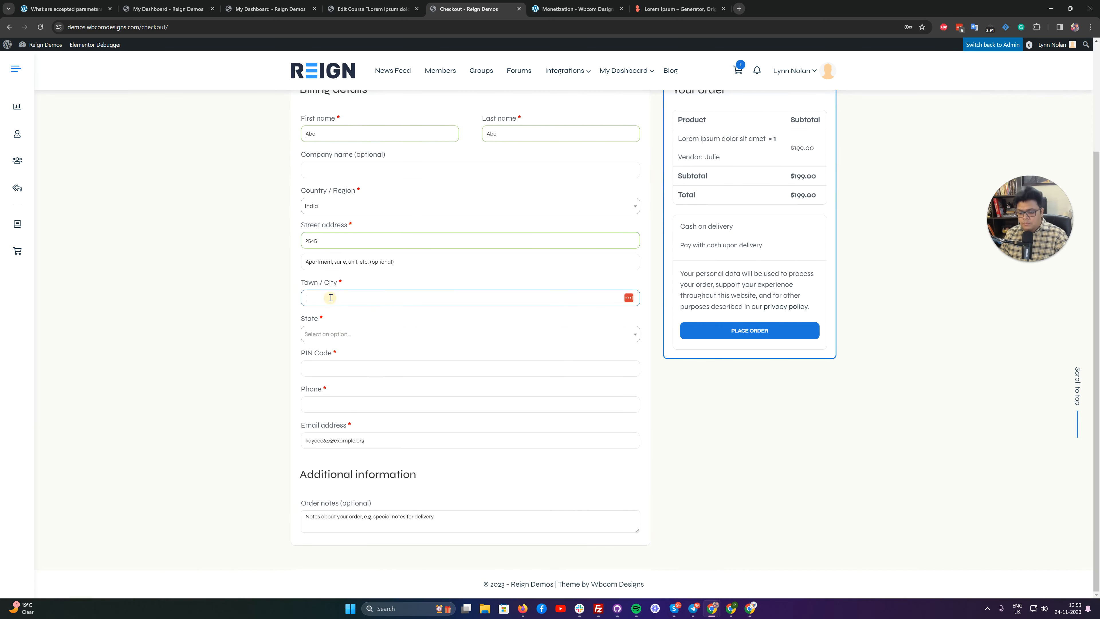
pyautogui.write('4')
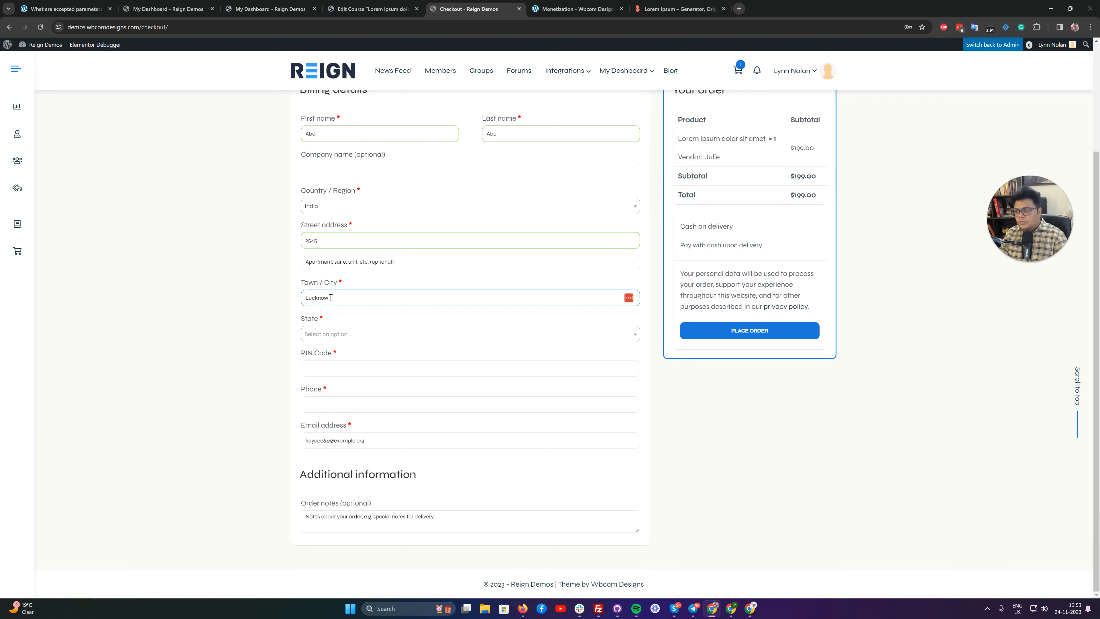
pyautogui.click(422, 339)
pyautogui.write('utt')
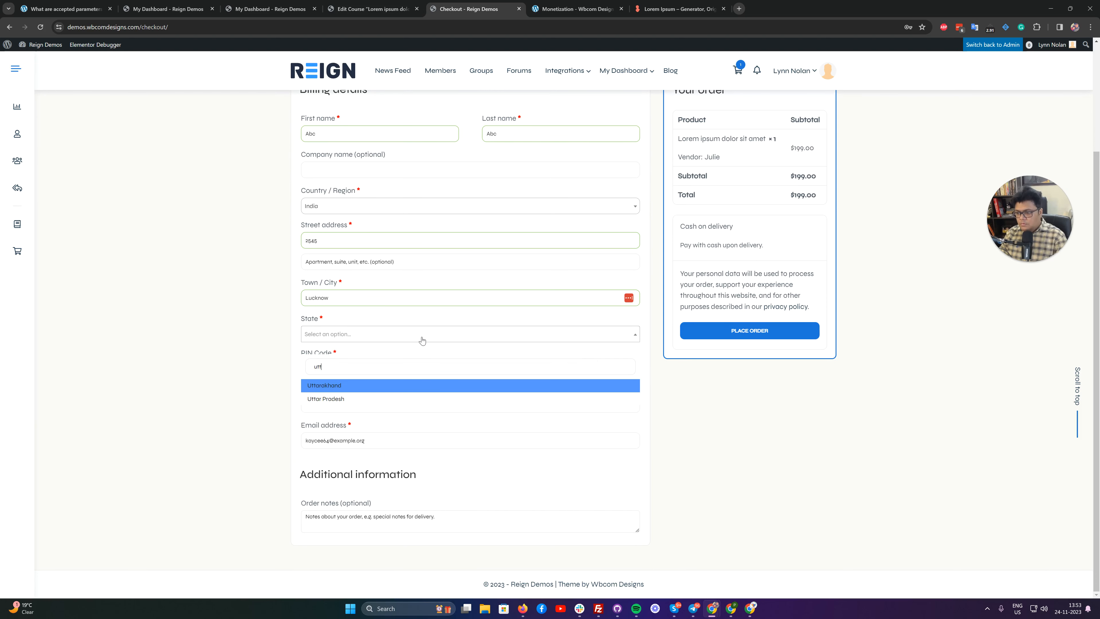
pyautogui.click(332, 398)
# Fill in the customer's phone number and postal code in the billing details.
pyautogui.click(330, 409)
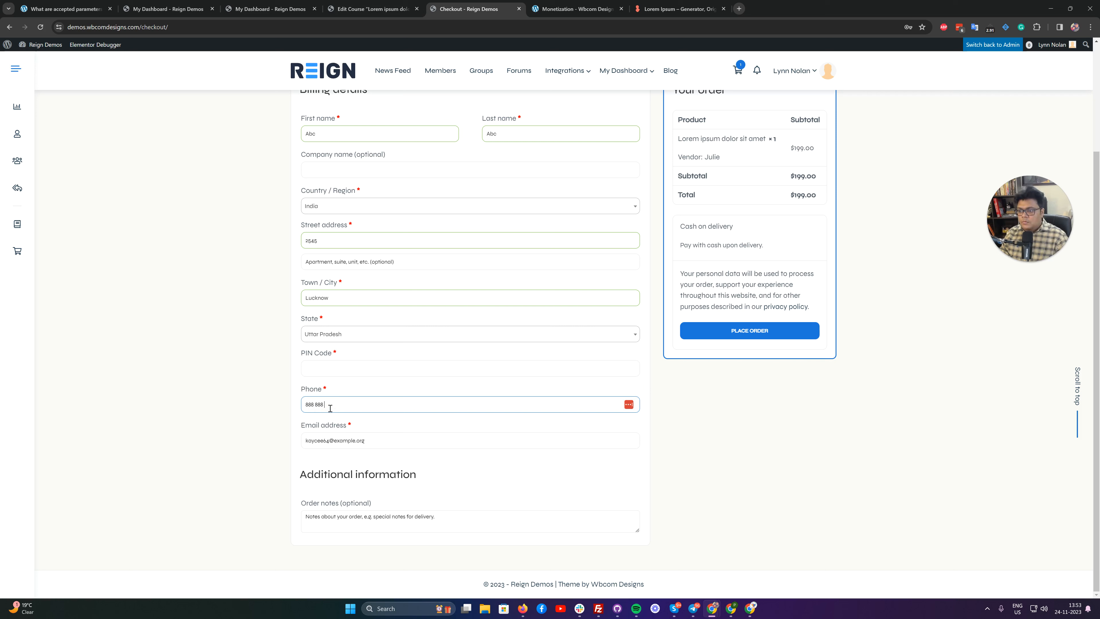
pyautogui.click(329, 367)
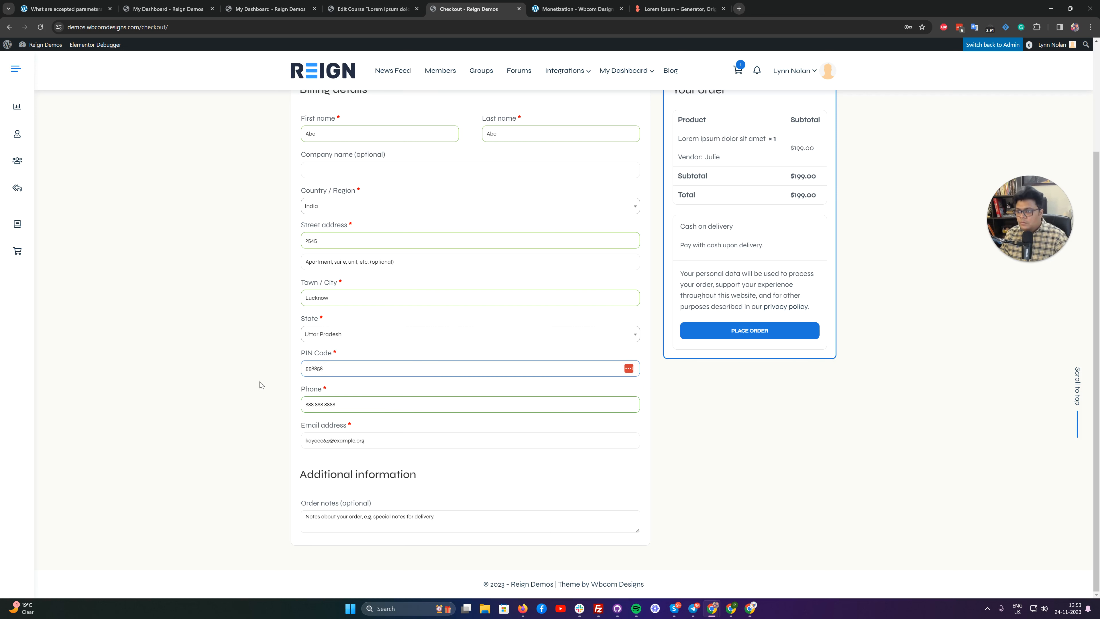
pyautogui.click(234, 381)
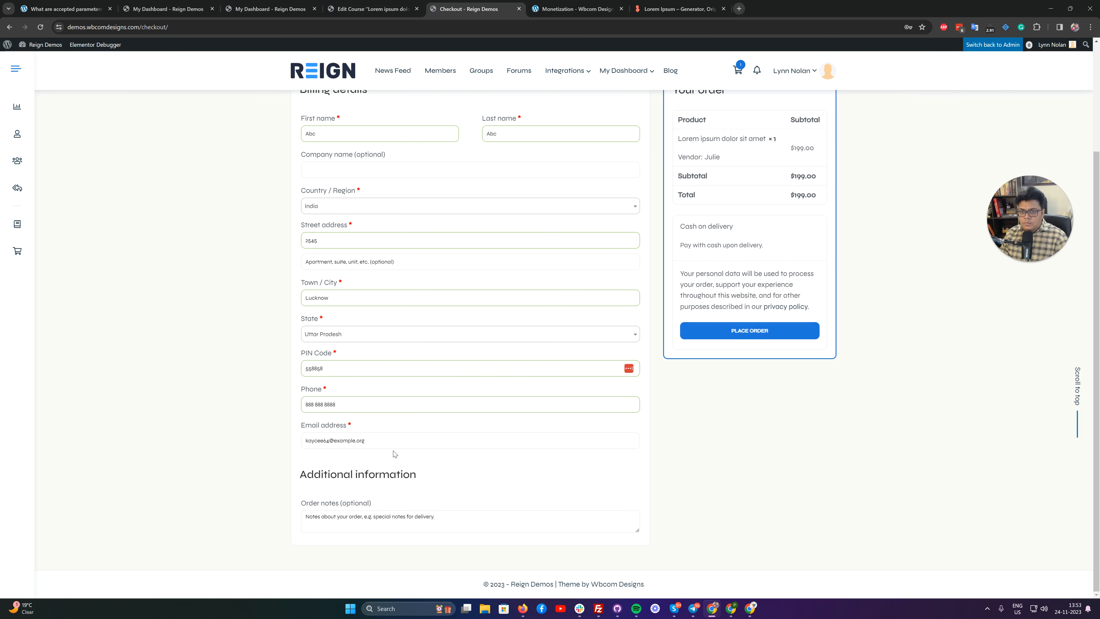
# Place the course order with cash on delivery and decline saving the address to LastPass.
pyautogui.scroll(3, 740, 418)
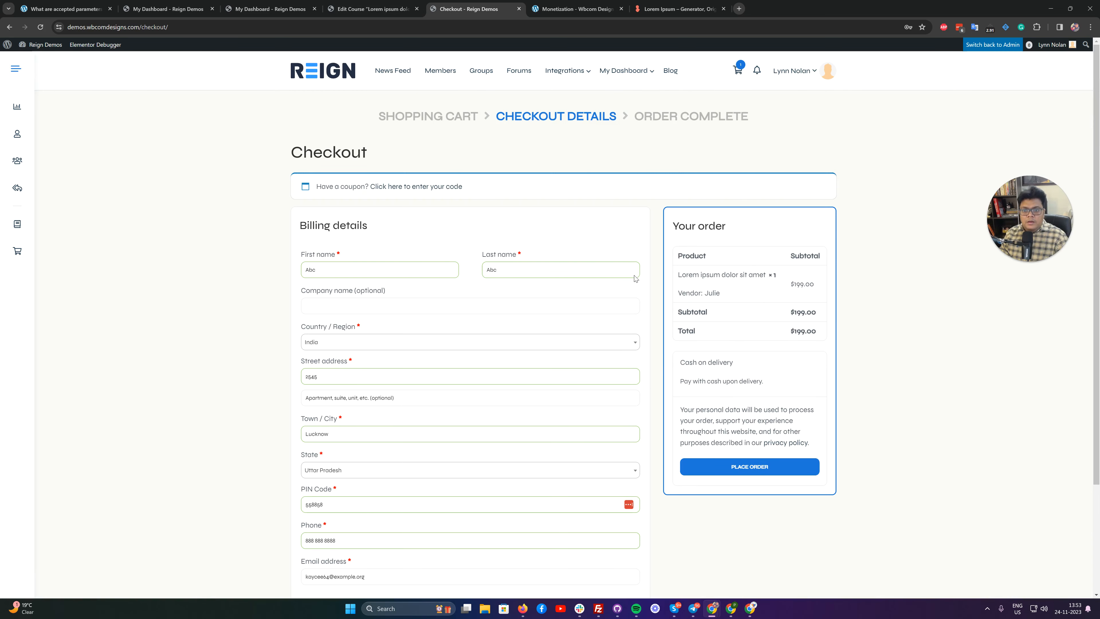
pyautogui.click(715, 462)
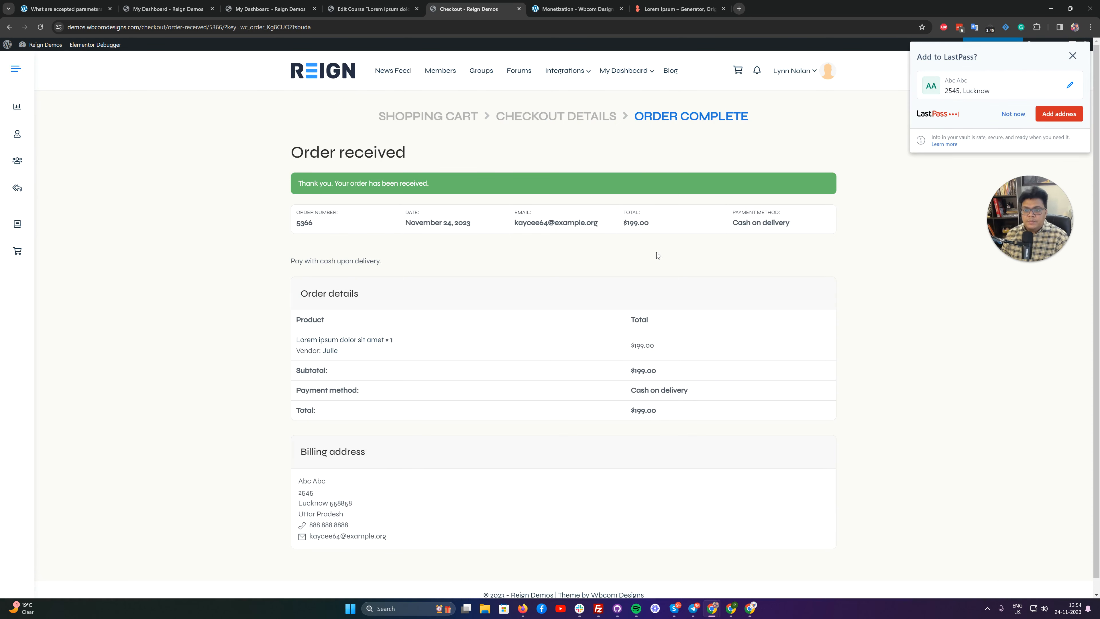
pyautogui.click(1014, 114)
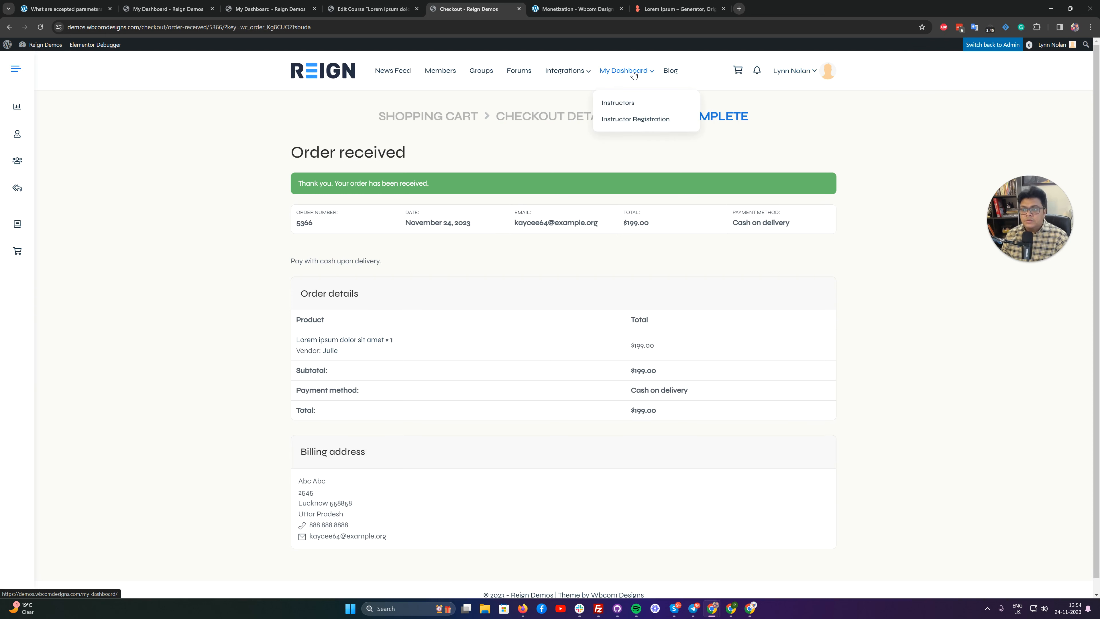
# Open the customer's My Dashboard in a new tab and open the purchased Lorem ipsum dolor sit amet course from the enrolled courses.
pyautogui.rightClick(616, 68)
pyautogui.click(628, 76)
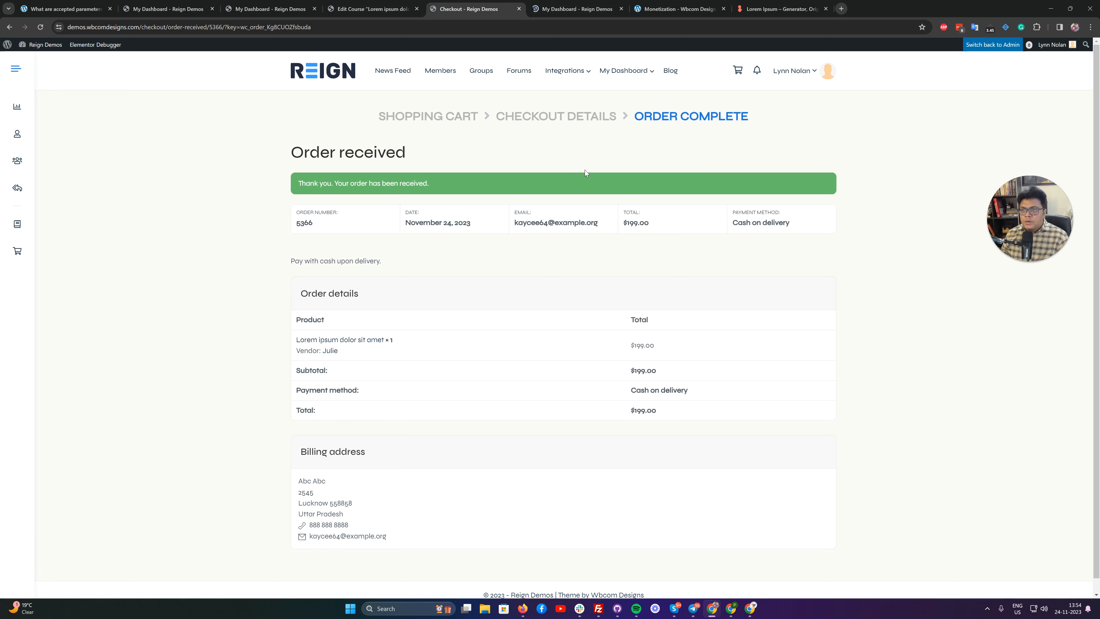
pyautogui.click(563, 9)
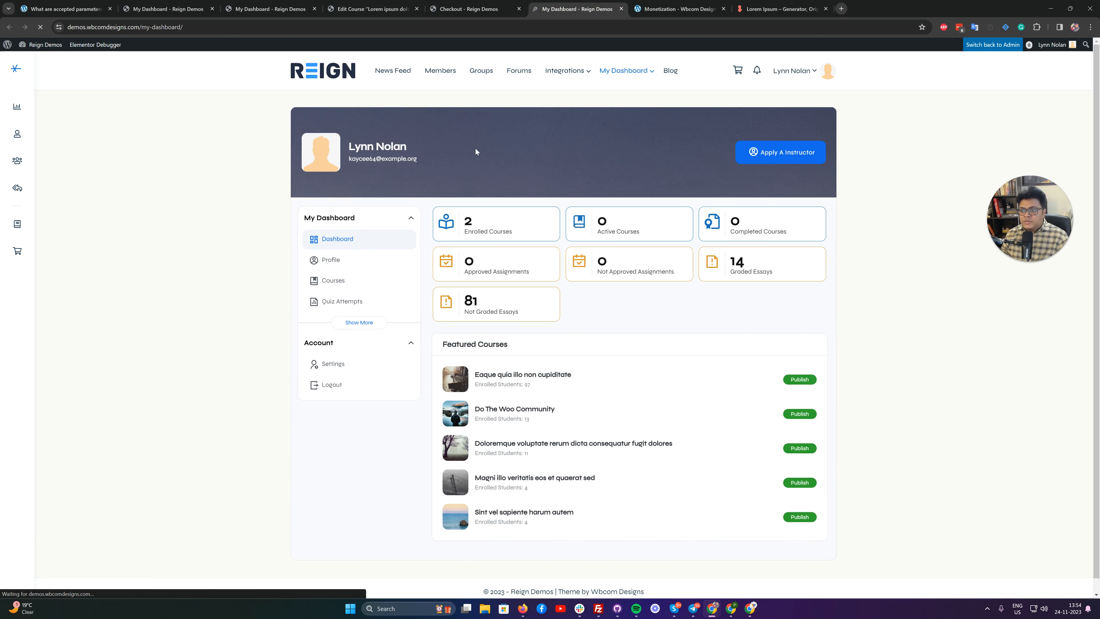
pyautogui.click(331, 284)
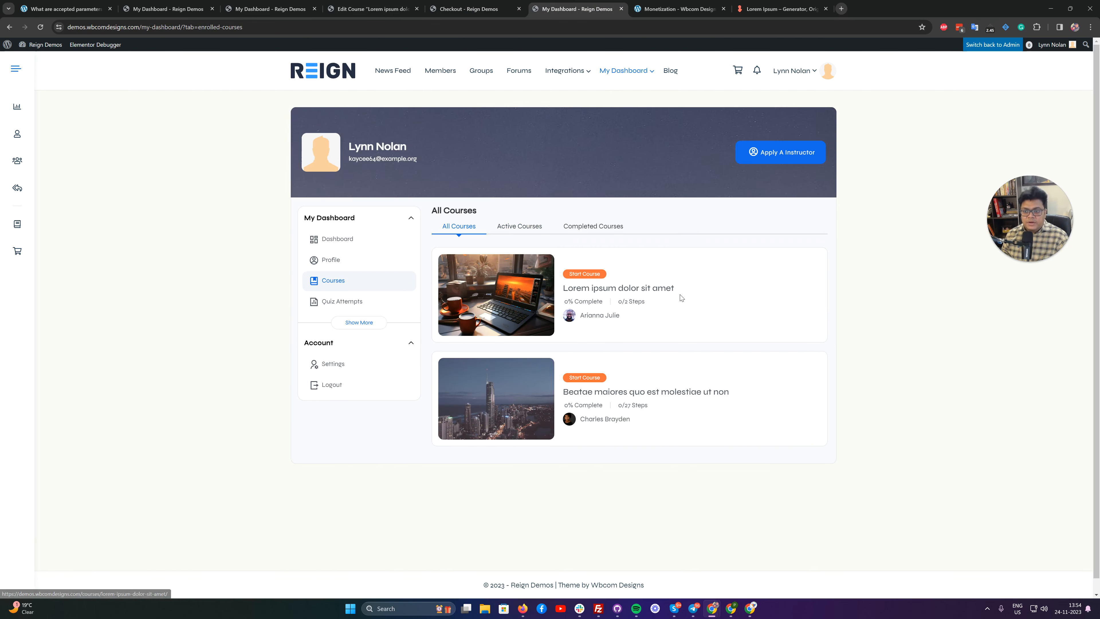
pyautogui.click(623, 291)
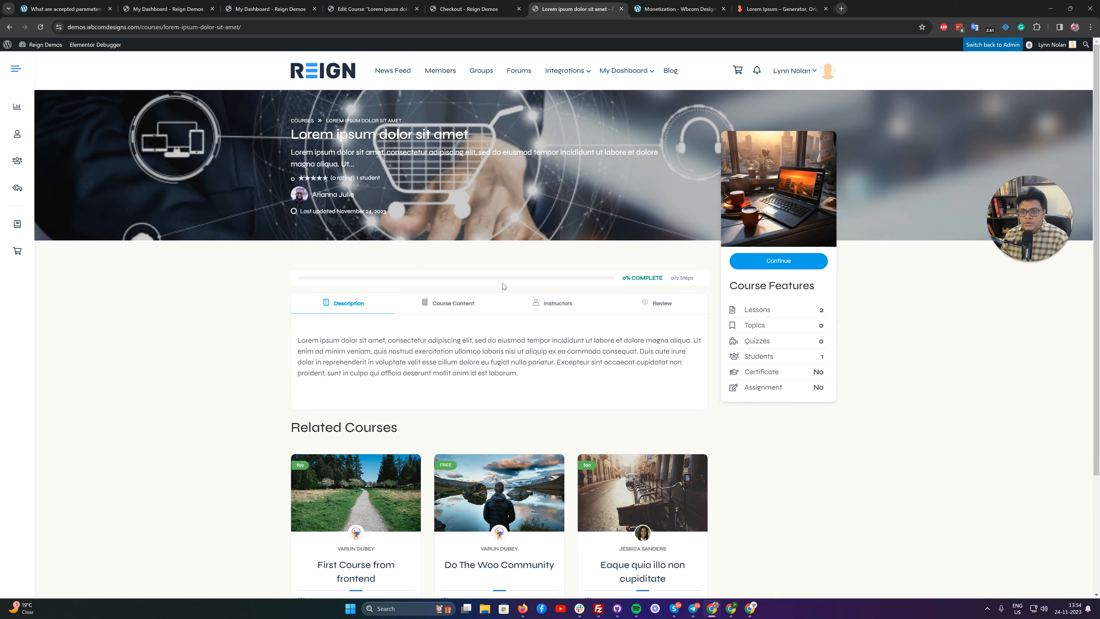
# Review the purchased Lorem ipsum dolor sit amet course page and switch back to the administrator account.
pyautogui.scroll(-3, 505, 292)
pyautogui.scroll(3, 505, 293)
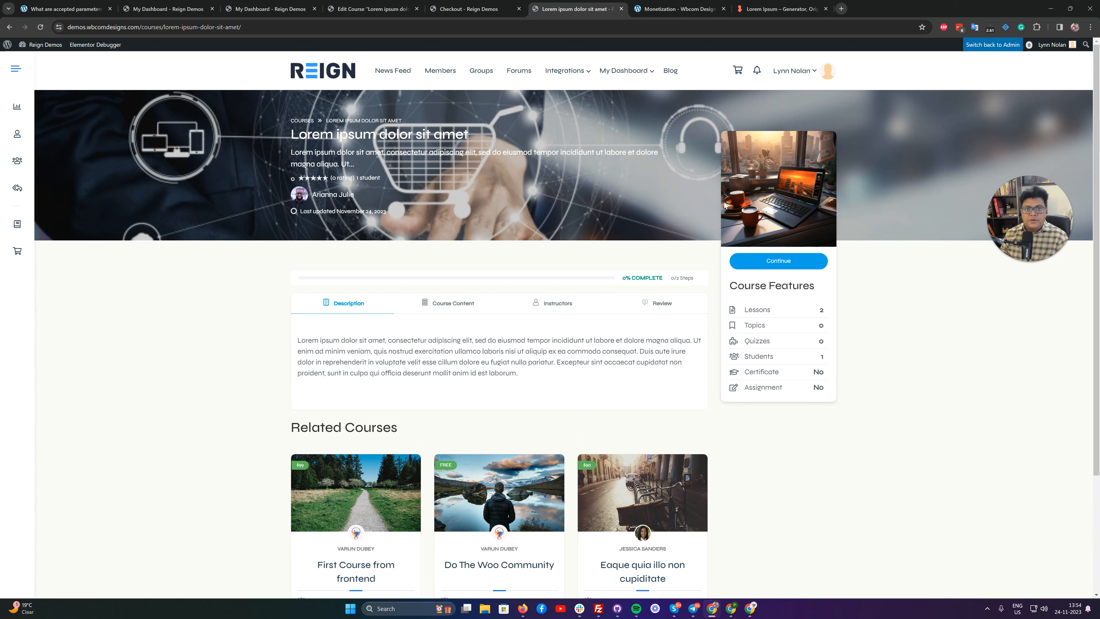
pyautogui.click(988, 48)
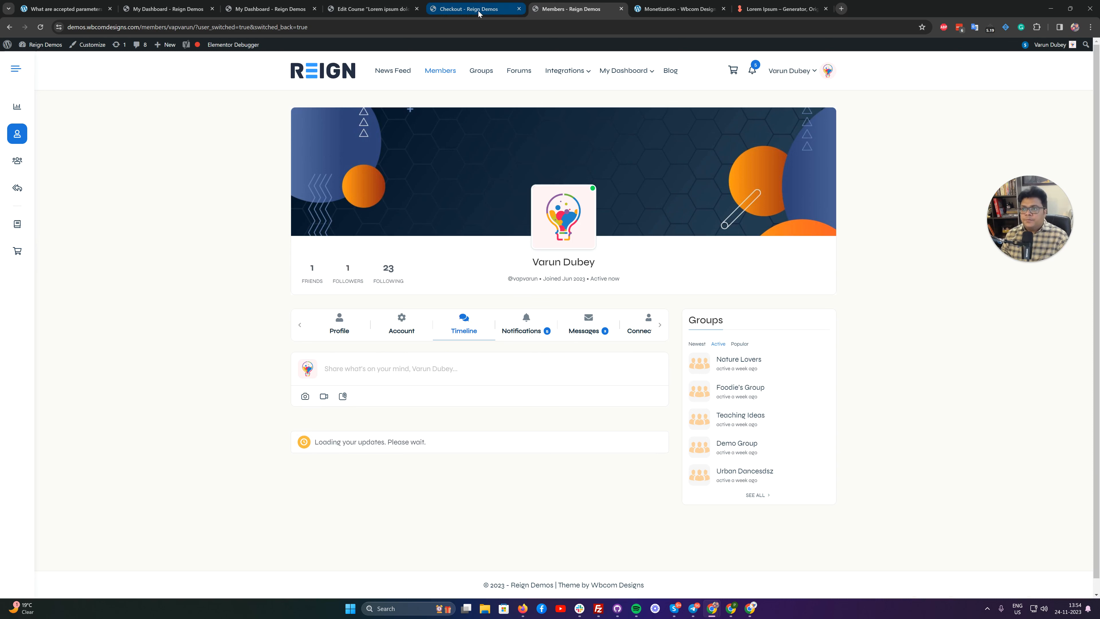
# Close the Checkout and Edit Course browser tabs and open the site's admin dashboard in the instructor's course editing tab.
pyautogui.click(519, 9)
pyautogui.click(368, 9)
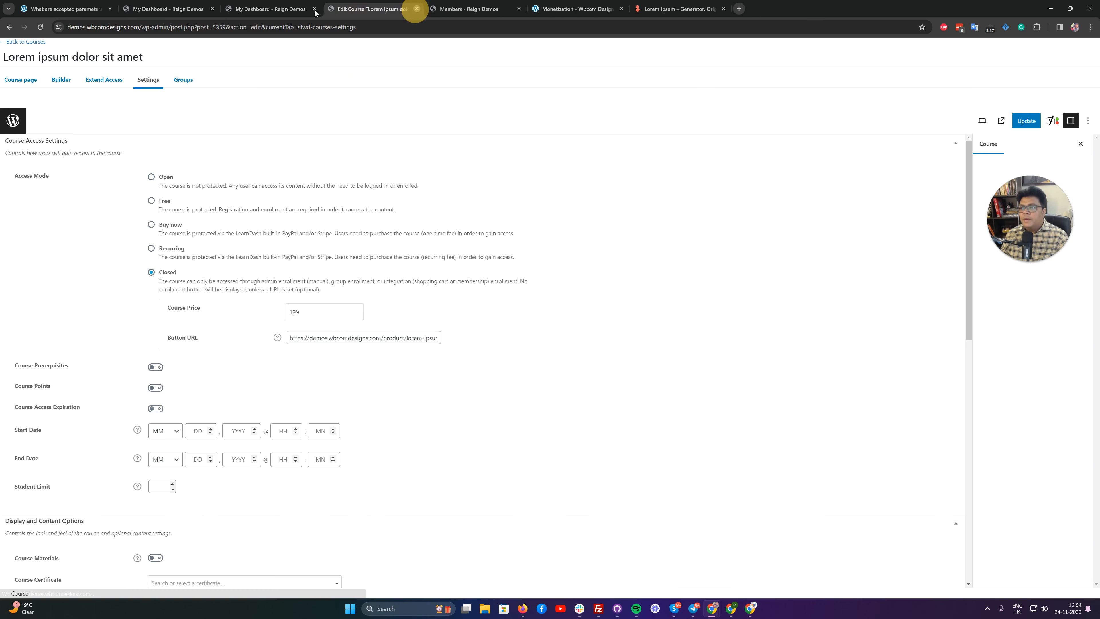
pyautogui.click(417, 9)
pyautogui.click(276, 10)
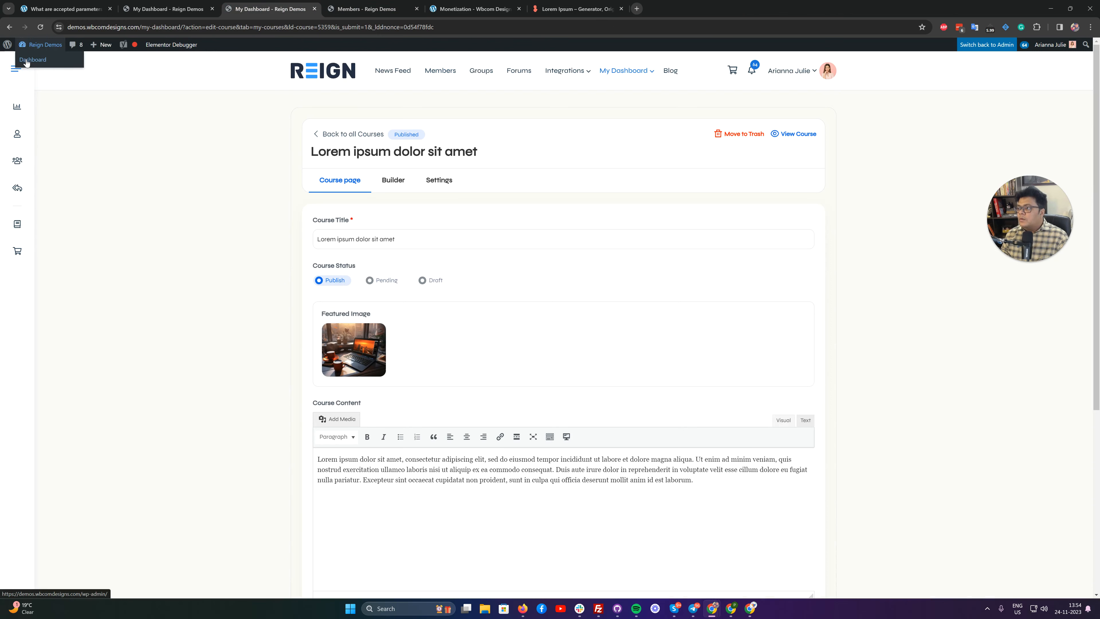
pyautogui.click(27, 60)
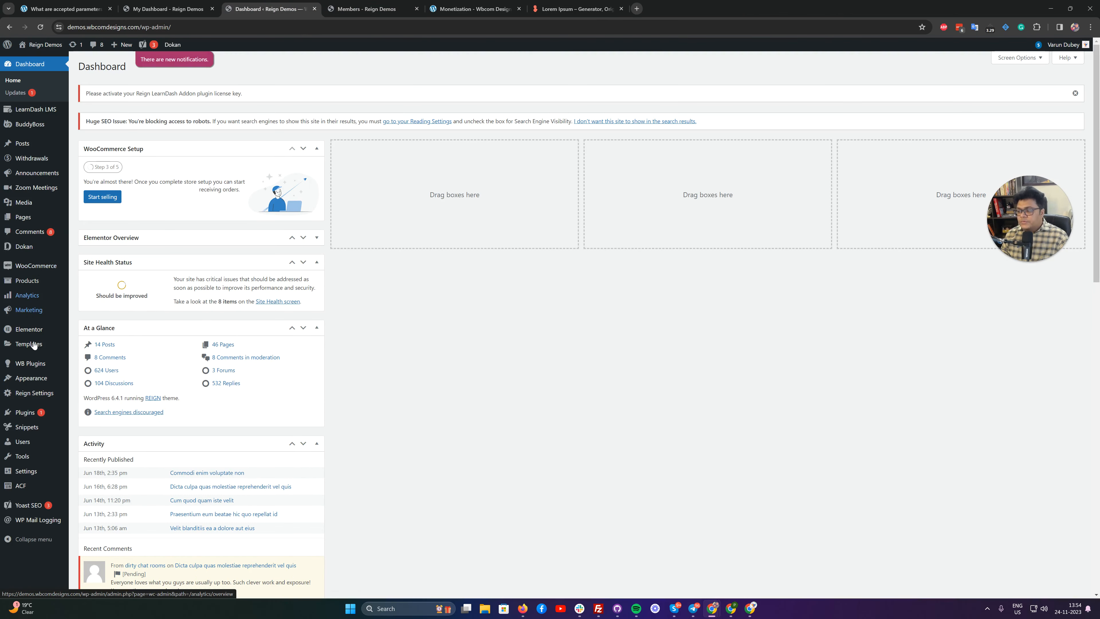
# Open the LearnDash Dashboard plugin settings and view the instructor commission report for the new course sale.
pyautogui.moveTo(33, 389)
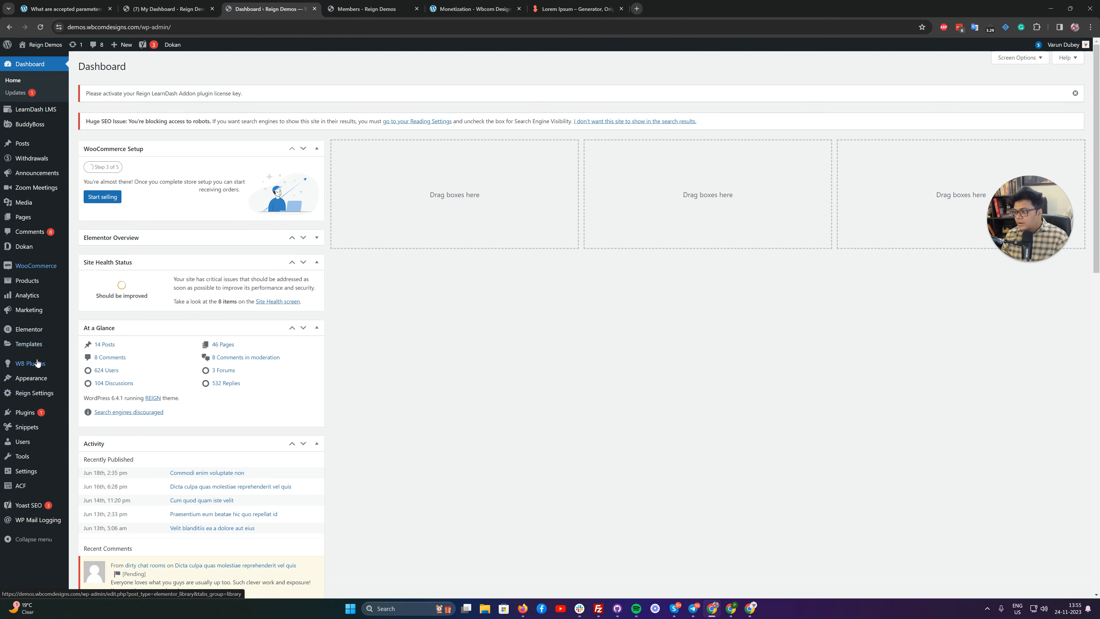
pyautogui.click(84, 373)
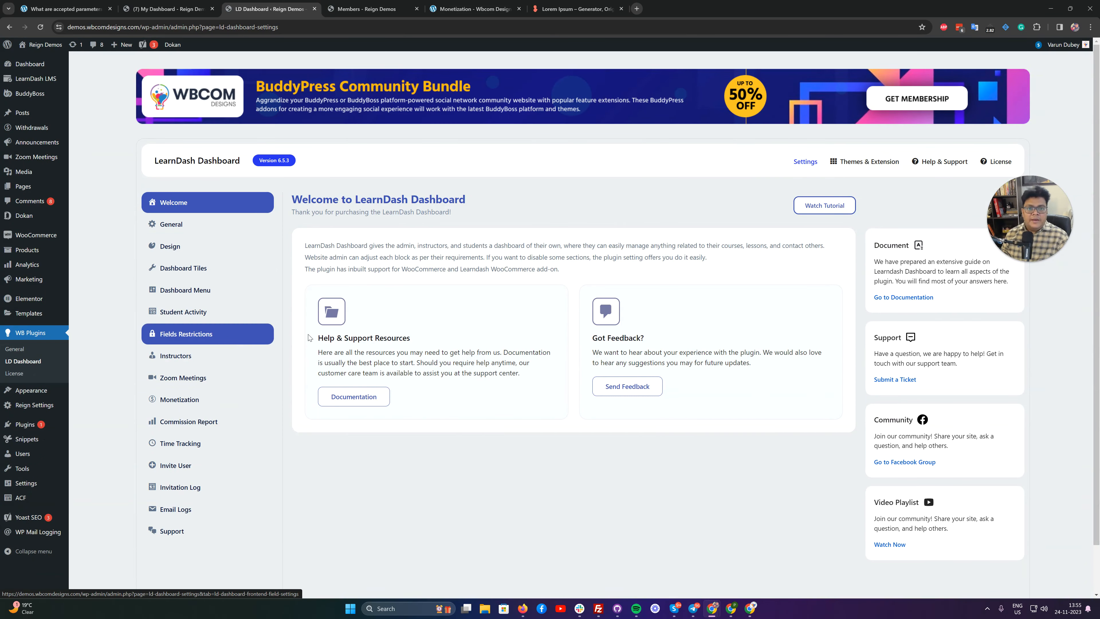
pyautogui.scroll(-2, 212, 329)
pyautogui.click(170, 370)
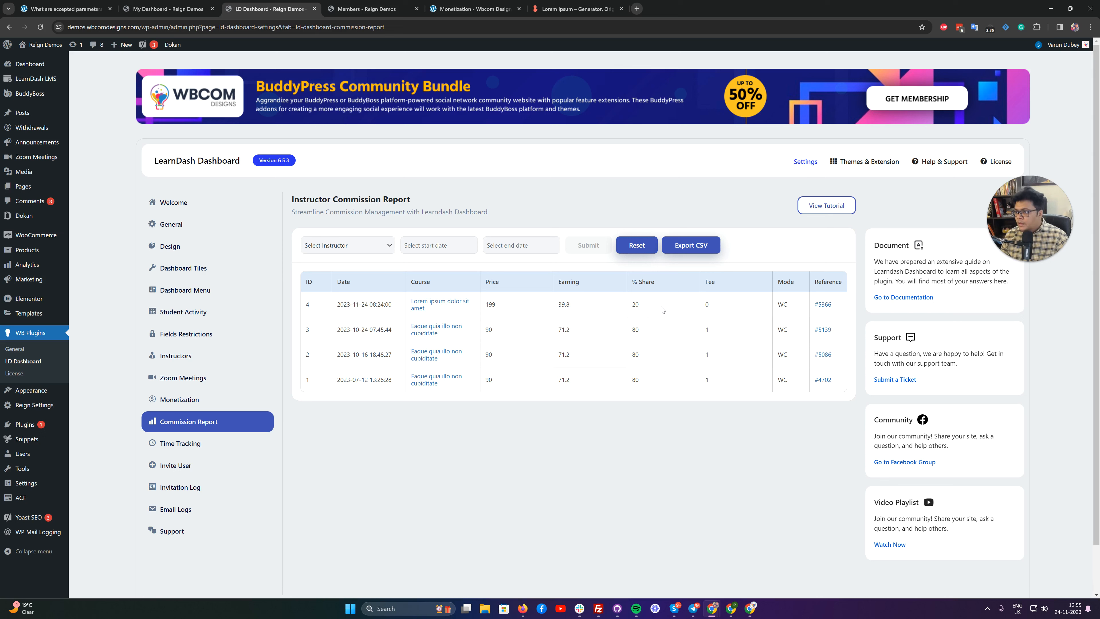
# Filter the site's users by the Instructor role and switch to the account of the first listed instructor.
pyautogui.click(187, 401)
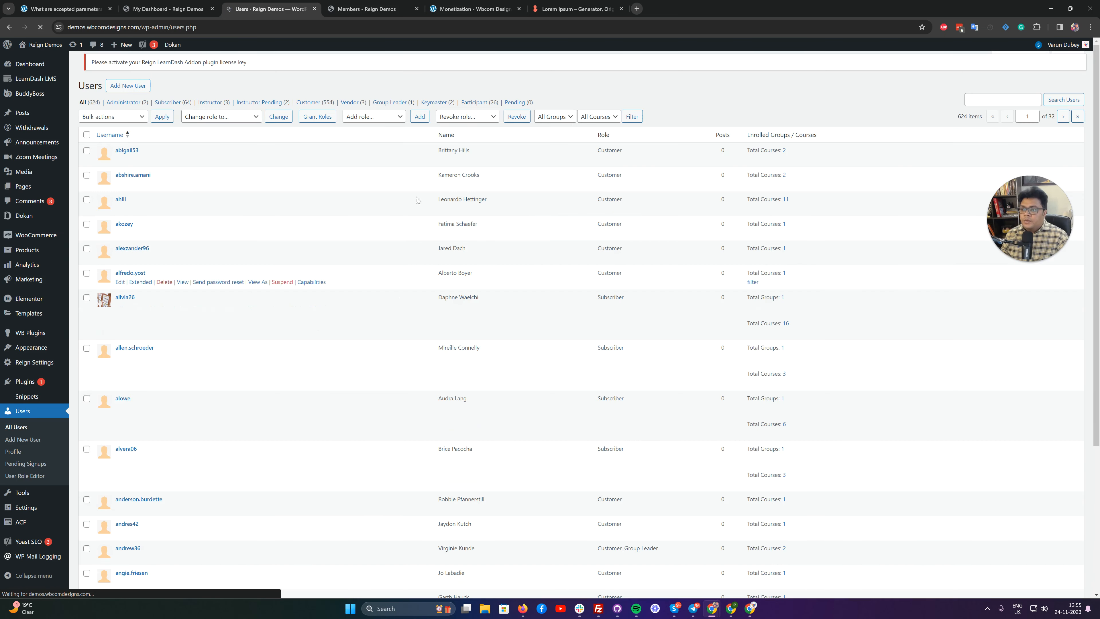
pyautogui.click(200, 118)
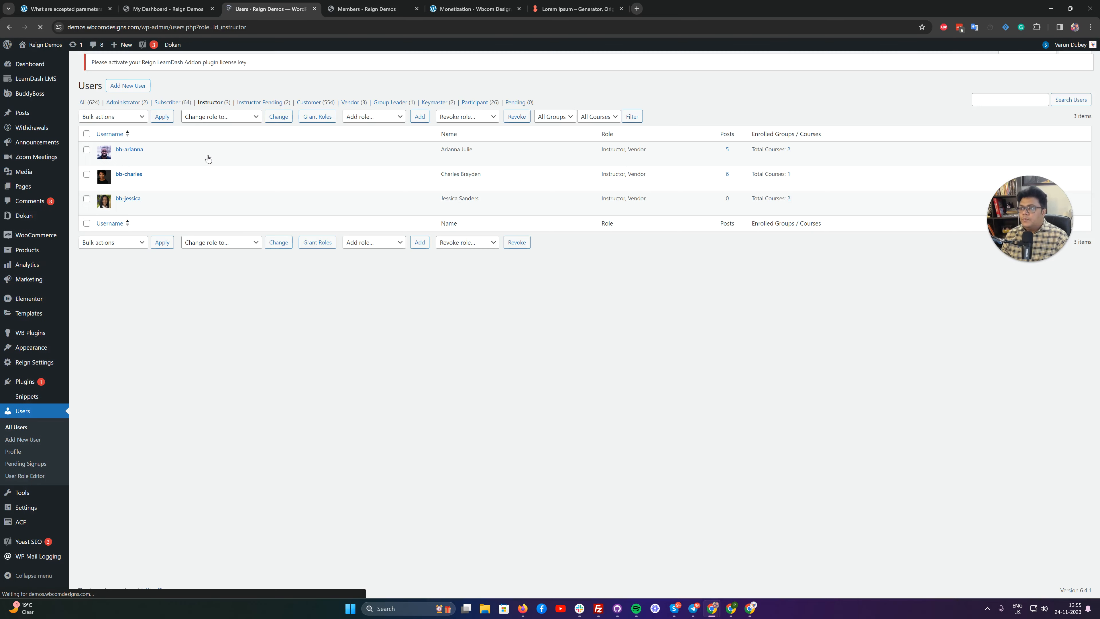
pyautogui.moveTo(210, 172)
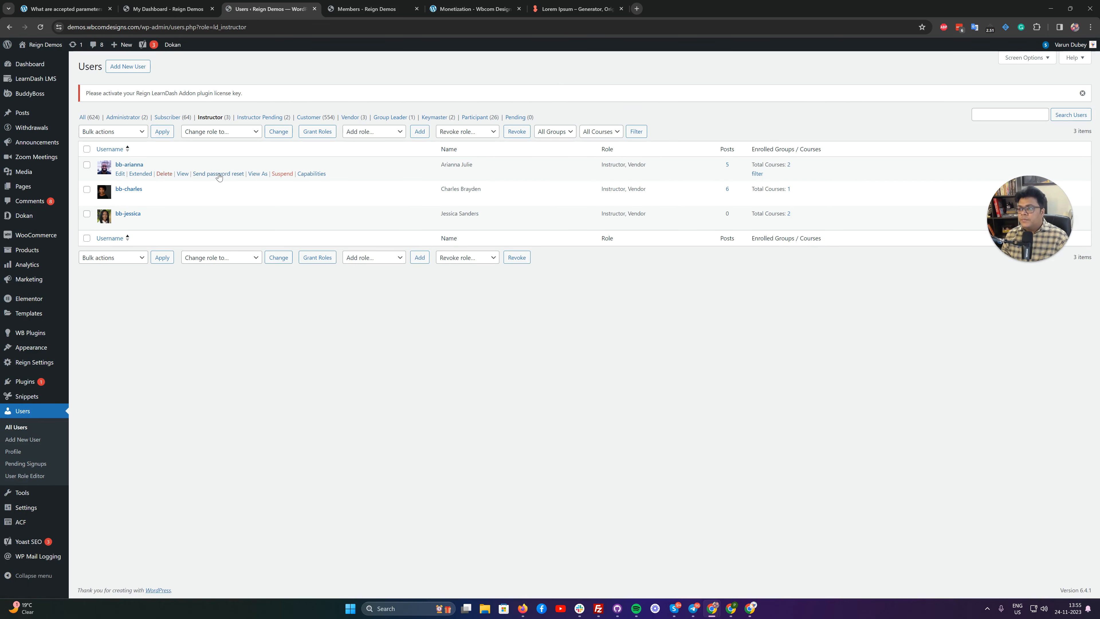
pyautogui.click(257, 174)
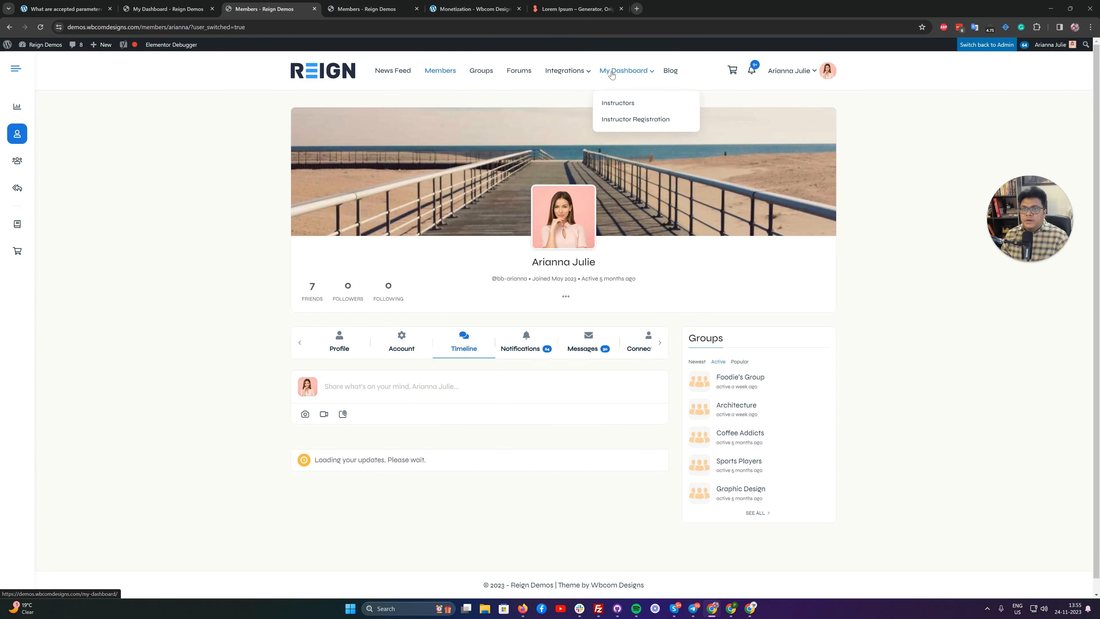
# Open the instructor's My Dashboard and examine the course sale entry in the Earning Logs.
pyautogui.click(606, 73)
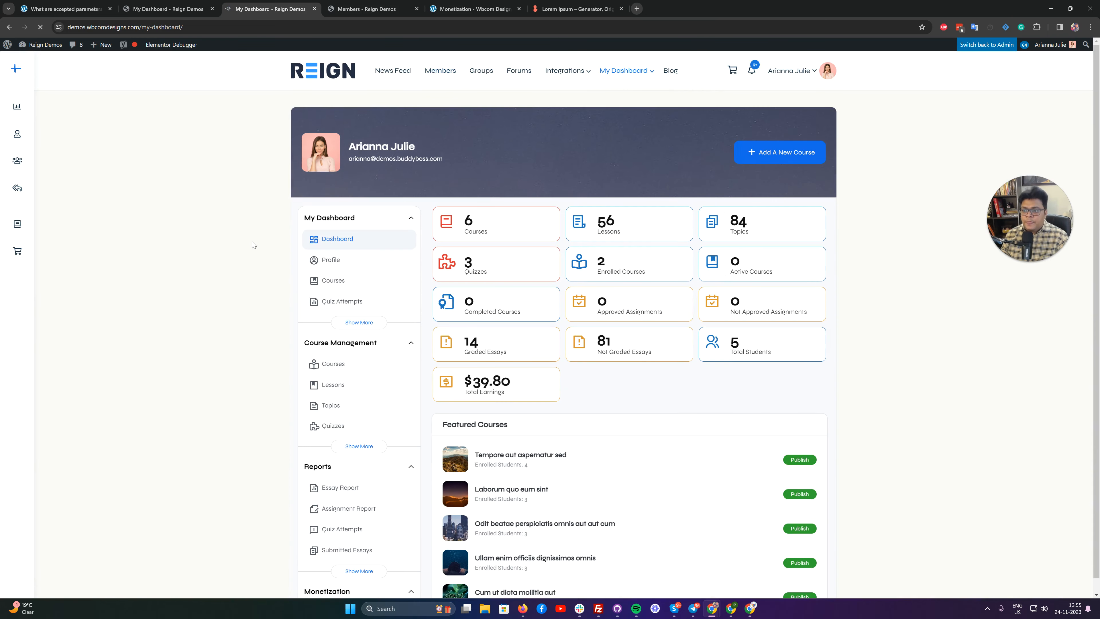
pyautogui.scroll(-3, 278, 267)
pyautogui.scroll(-5, 280, 269)
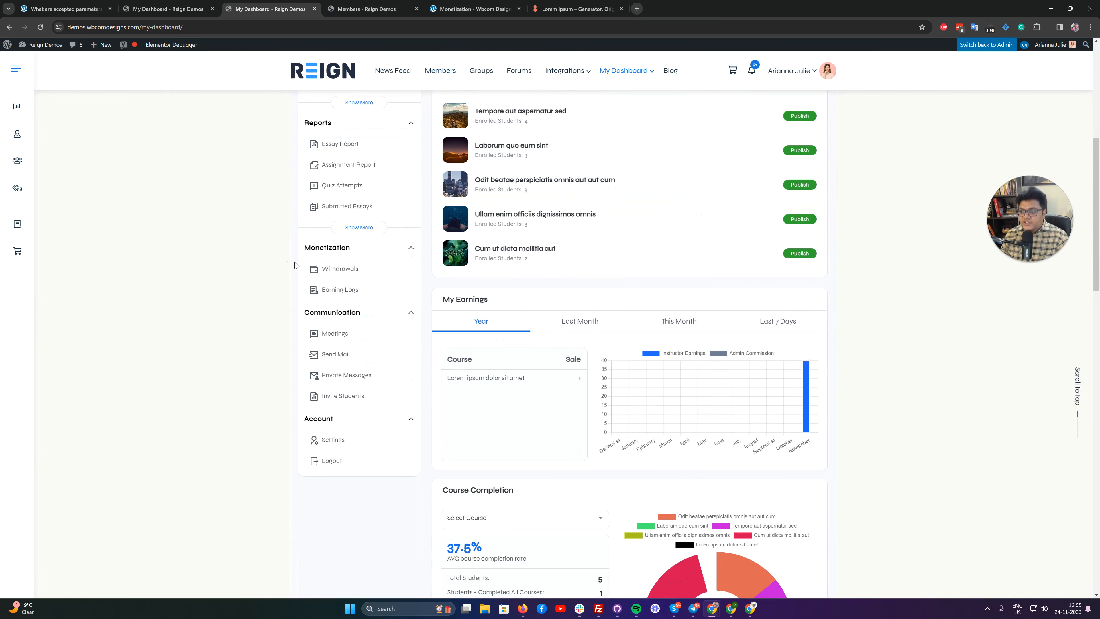
pyautogui.click(334, 289)
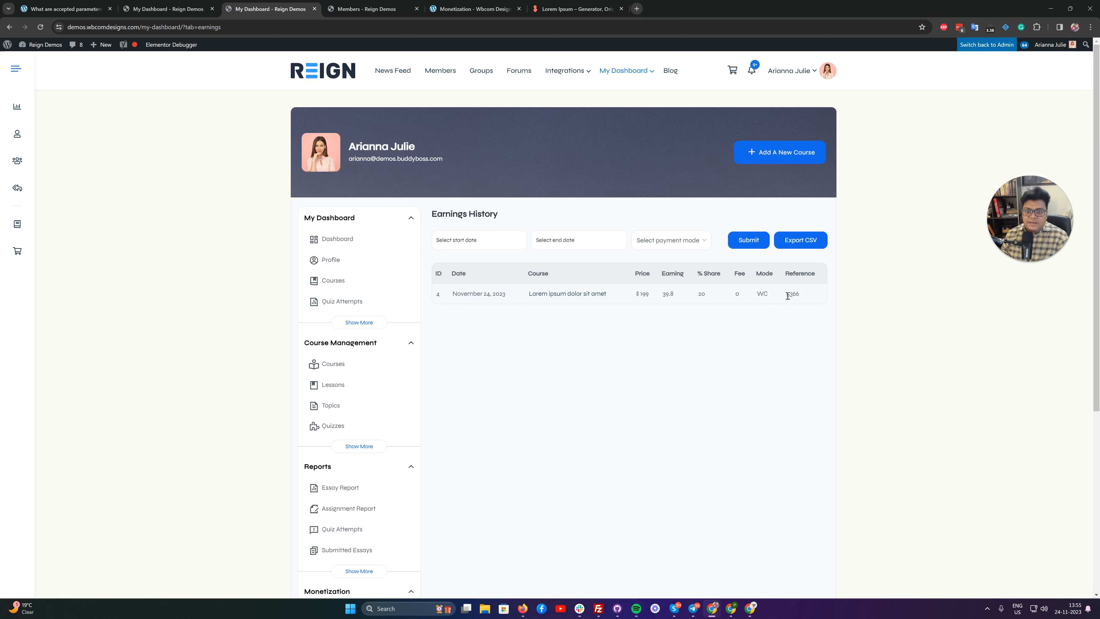
pyautogui.click(786, 309)
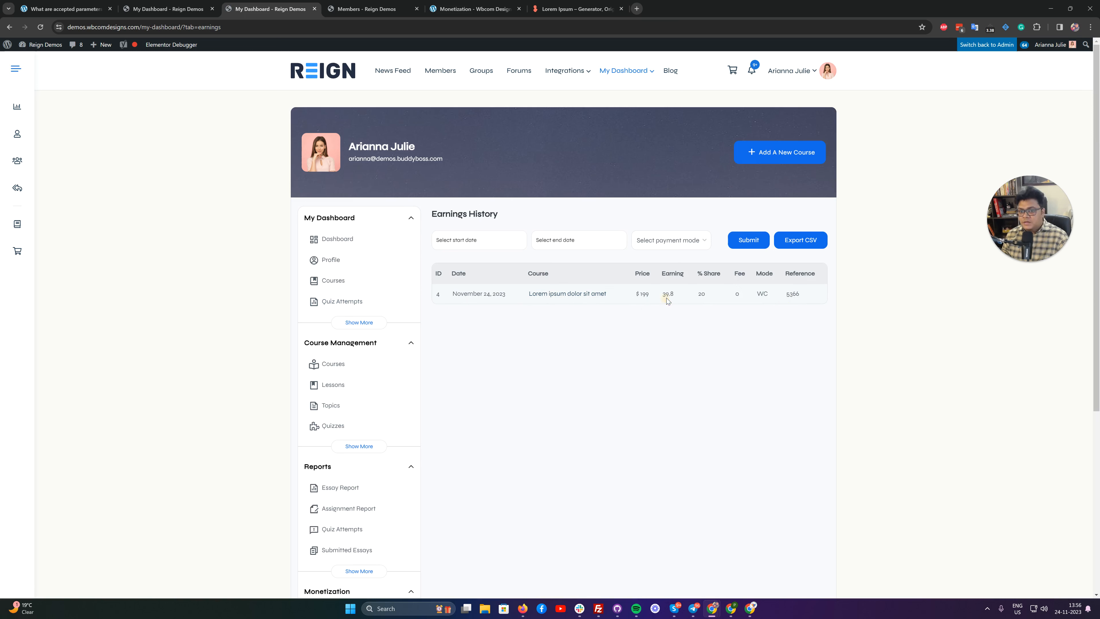
# Return to the instructor's dashboard overview and examine the total earnings and the My Earnings chart.
pyautogui.scroll(-2, 667, 297)
pyautogui.scroll(-4, 350, 305)
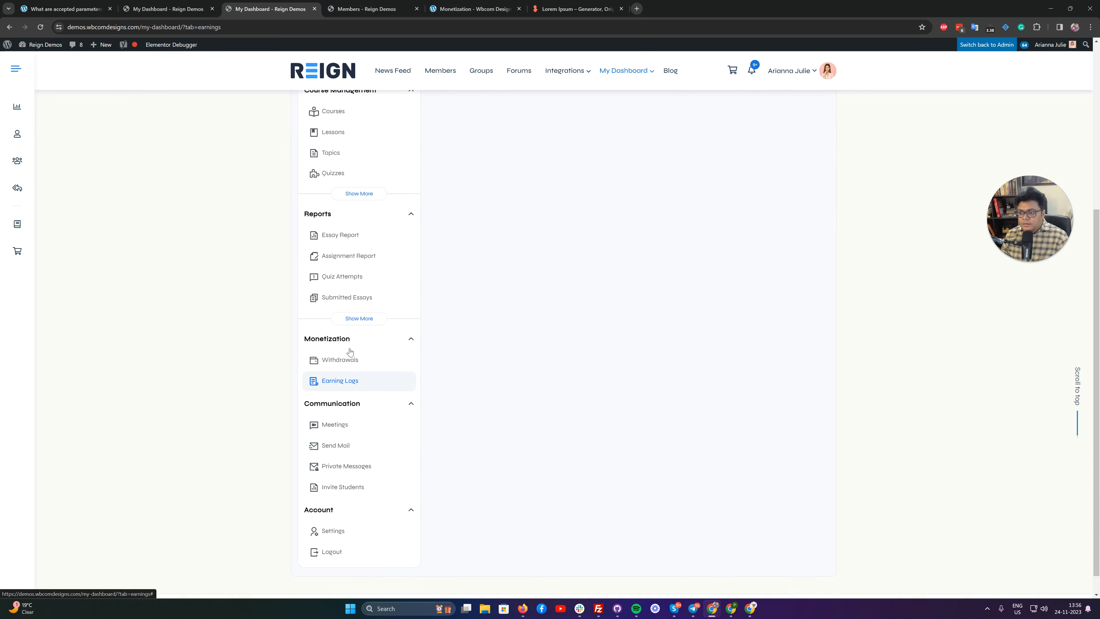
pyautogui.scroll(4, 340, 232)
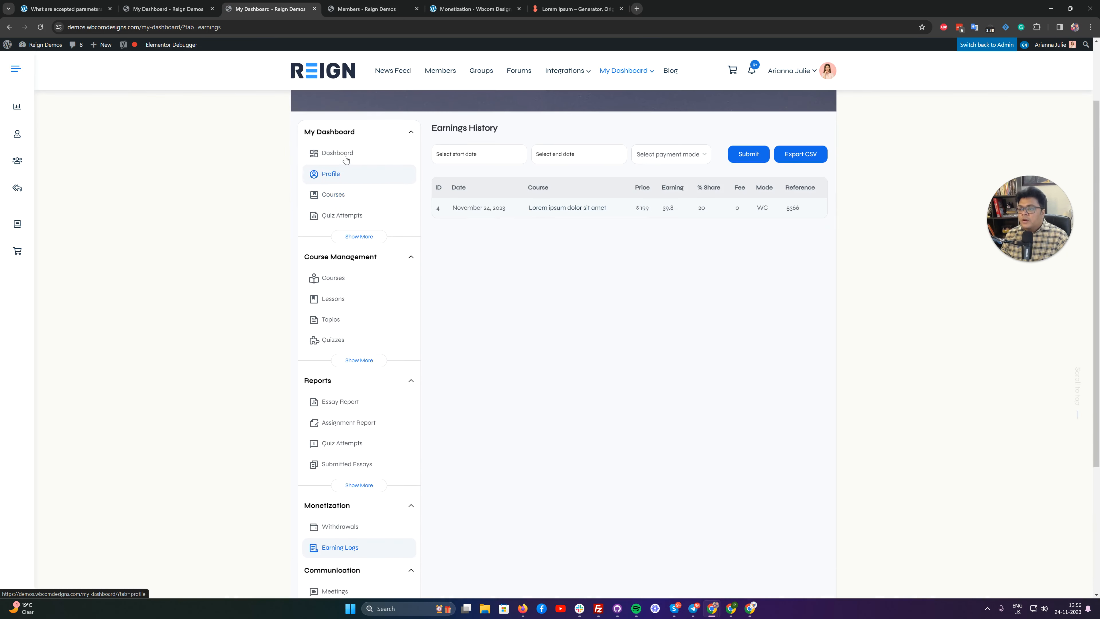
pyautogui.click(340, 152)
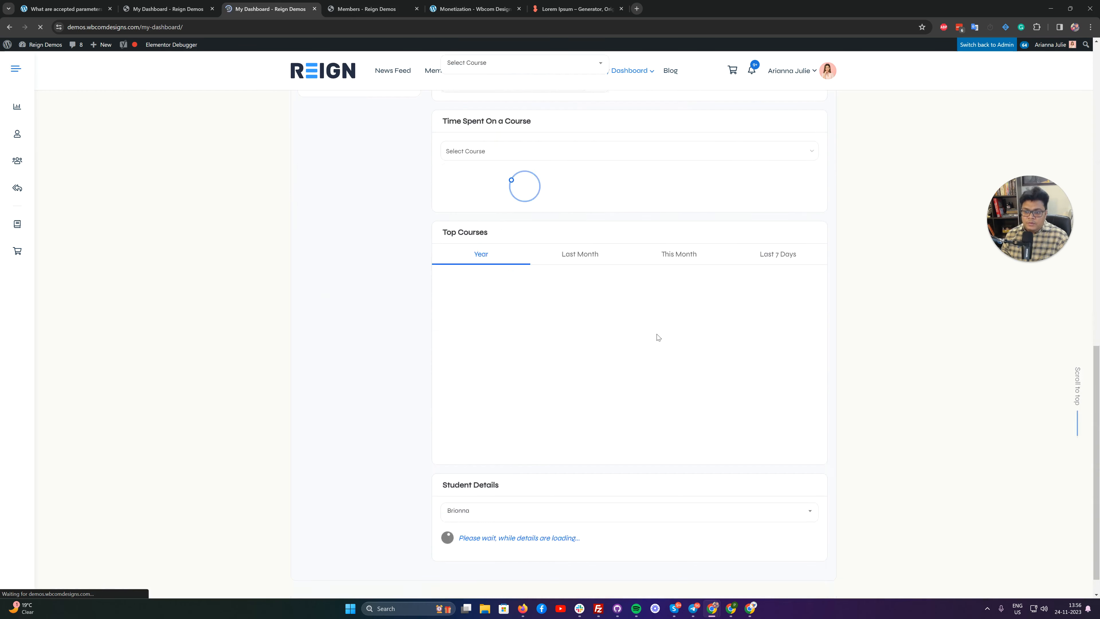
pyautogui.scroll(-12, 649, 320)
pyautogui.scroll(4, 718, 334)
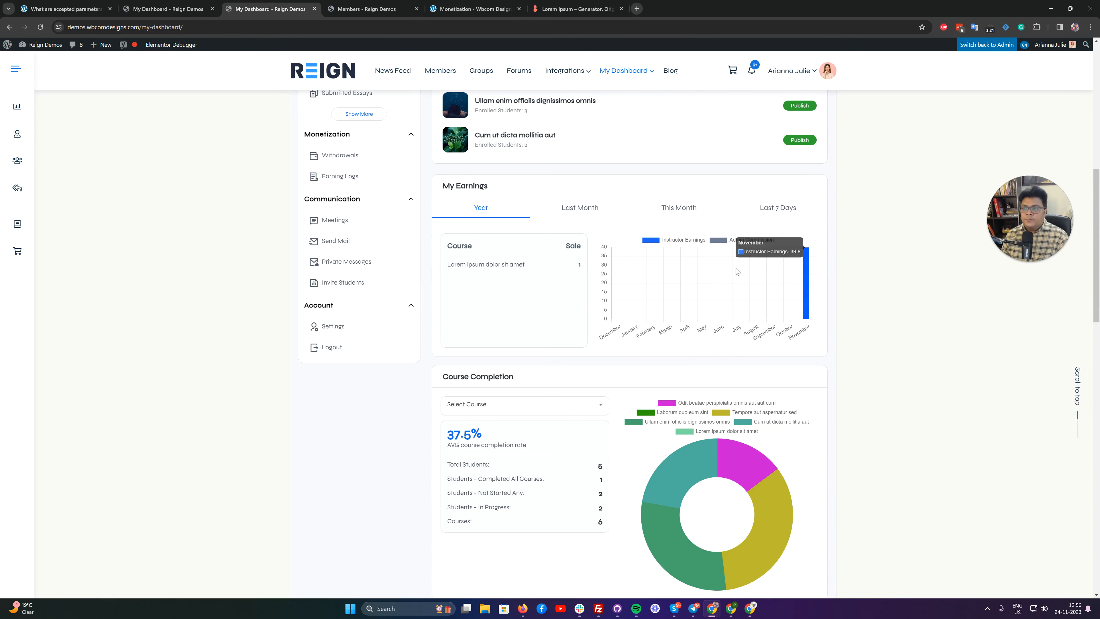
pyautogui.scroll(10, 620, 226)
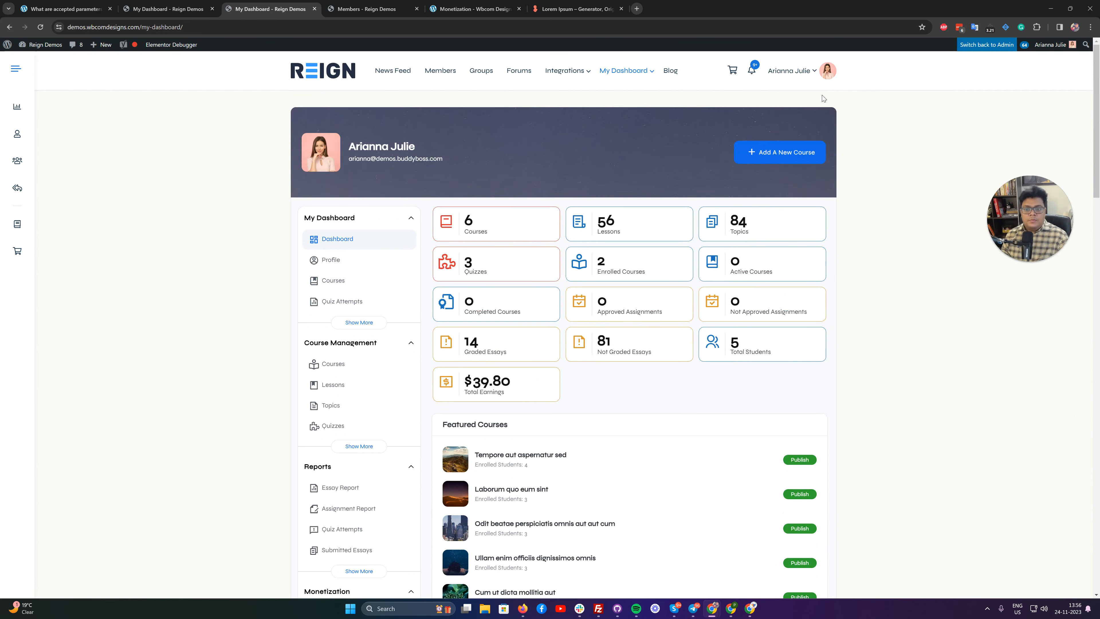
pyautogui.scroll(-10, 823, 98)
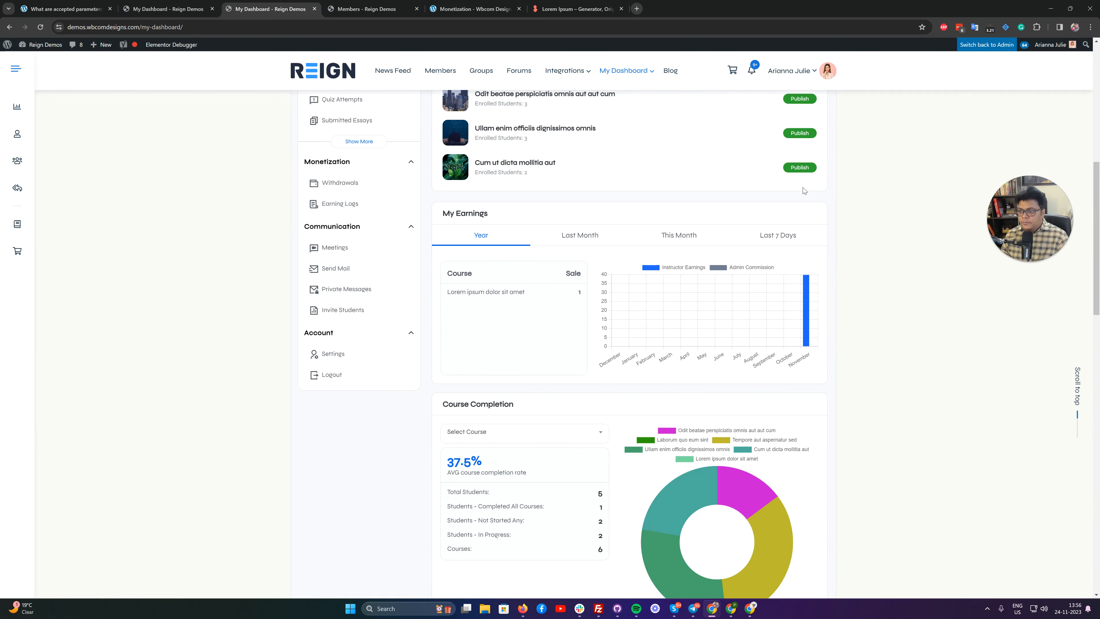
pyautogui.scroll(10, 802, 187)
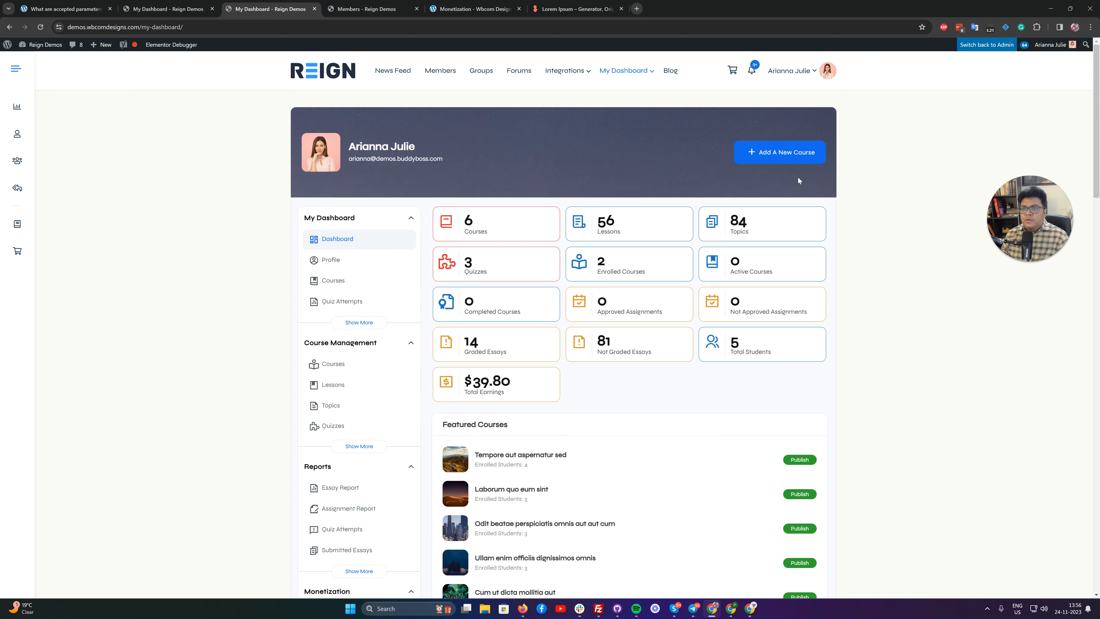
# Open the instructor's WooCommerce My account page and go to the vendor dashboard.
pyautogui.moveTo(631, 63)
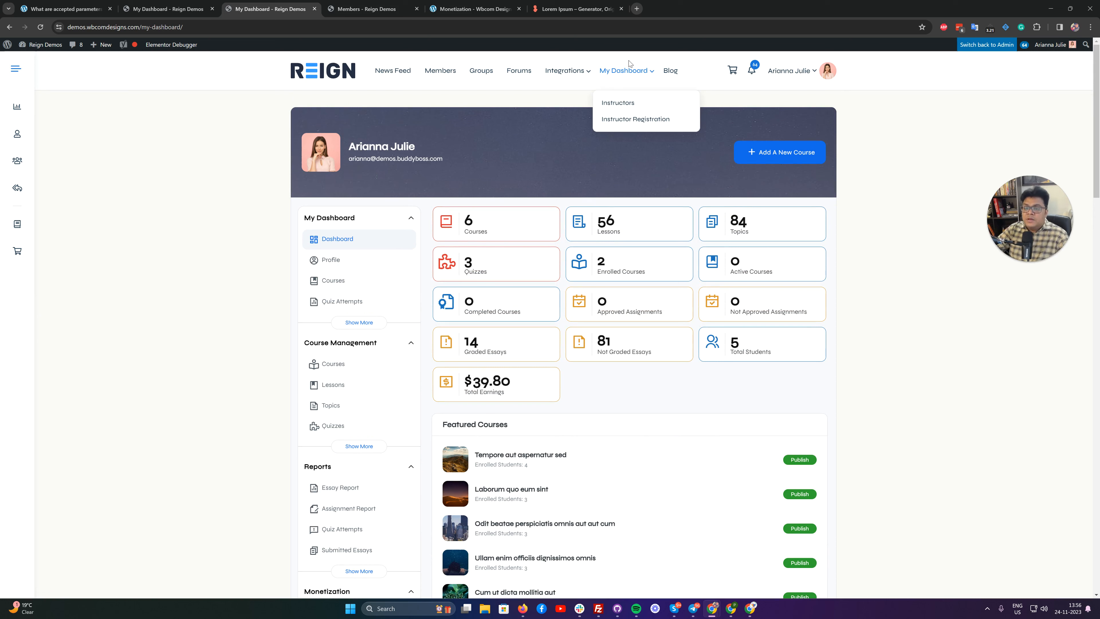
pyautogui.moveTo(589, 80)
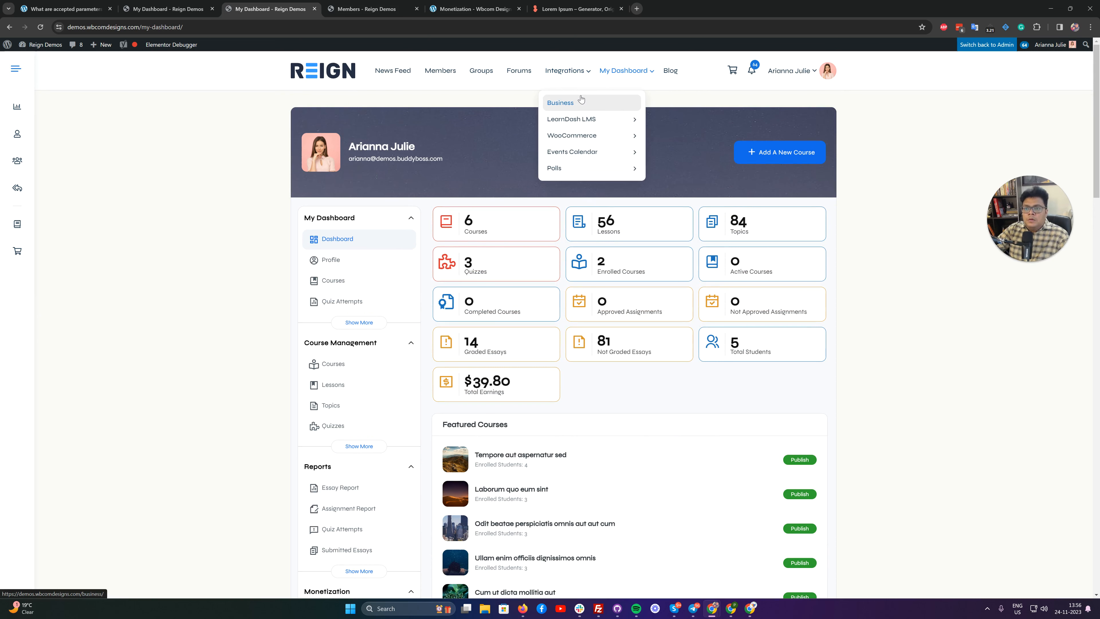
pyautogui.moveTo(633, 136)
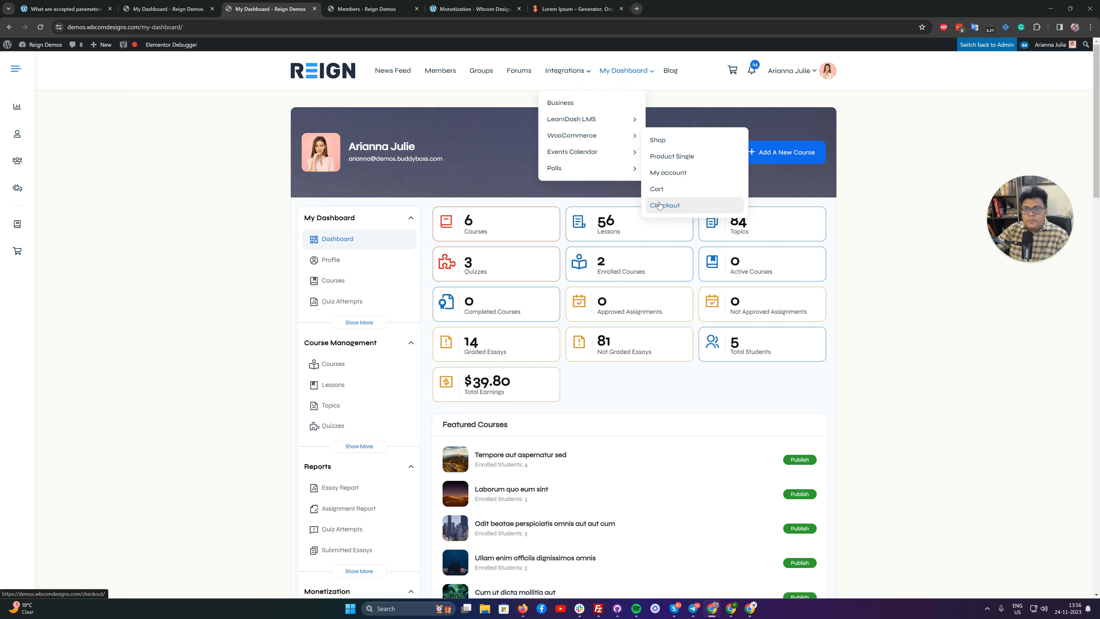
pyautogui.click(664, 177)
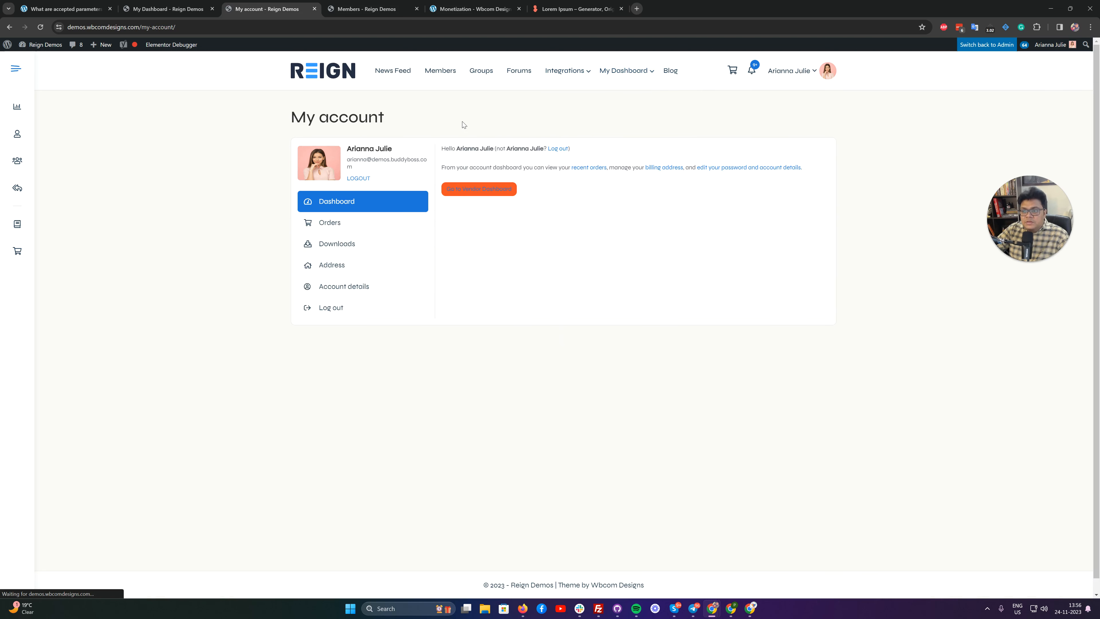
pyautogui.click(473, 188)
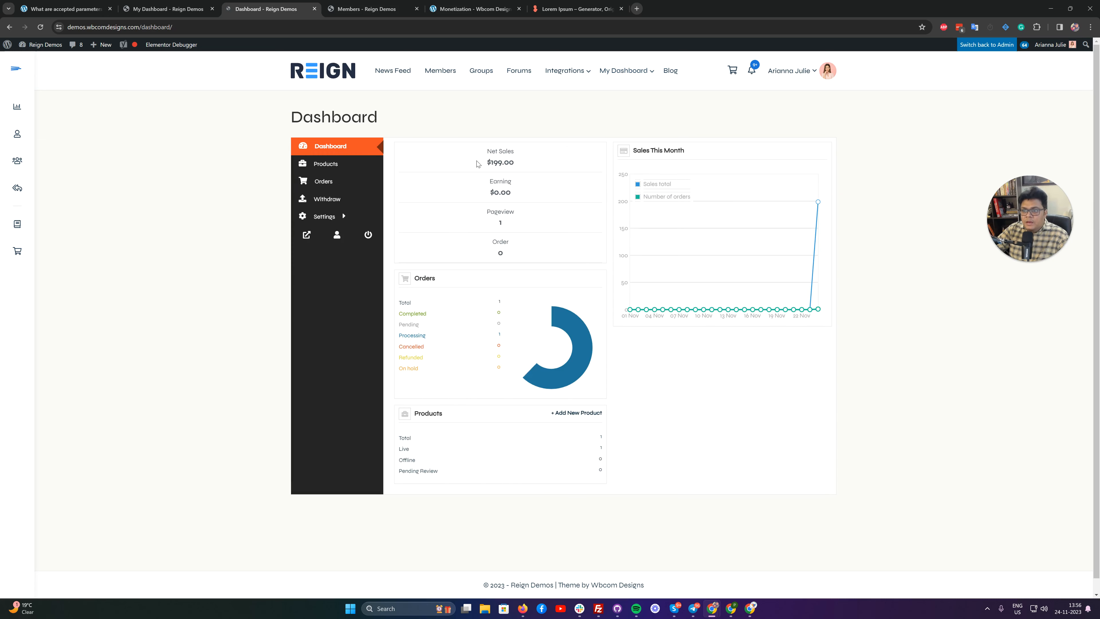
# Open the Lorem ipsum dolor sit amet product for editing from the vendor's products and examine its price, descriptions, inventory and other options.
pyautogui.click(341, 164)
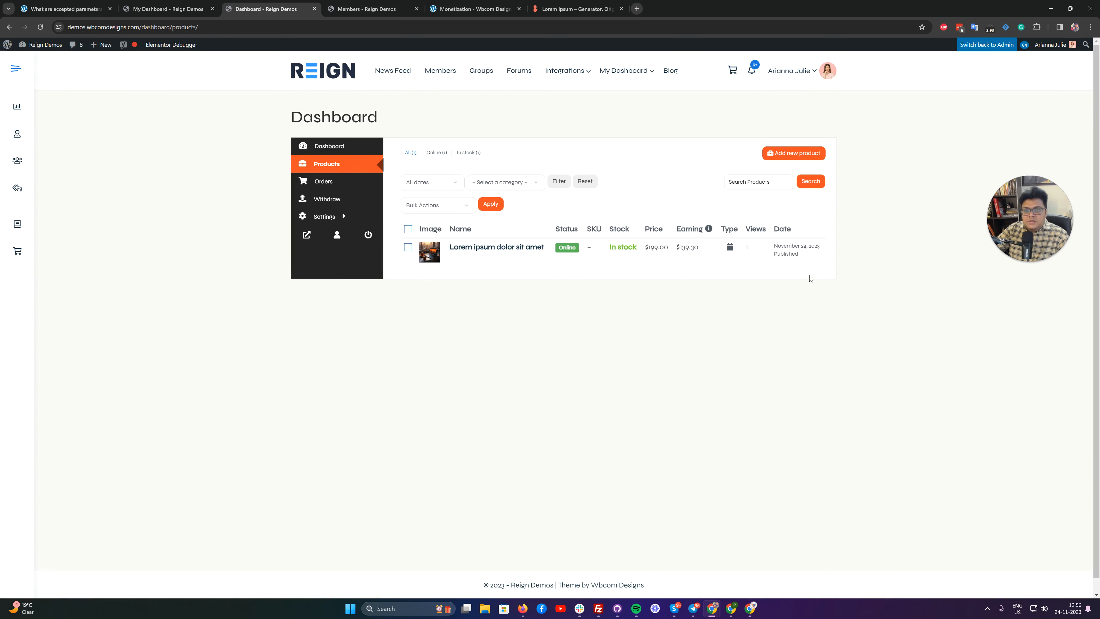
pyautogui.moveTo(588, 264)
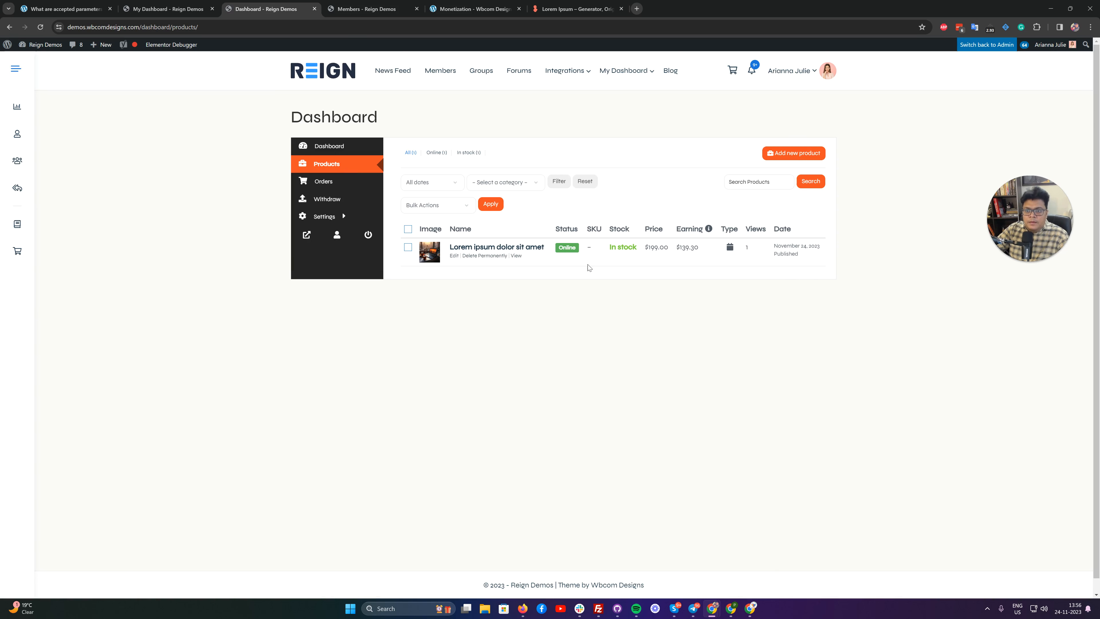
pyautogui.click(455, 254)
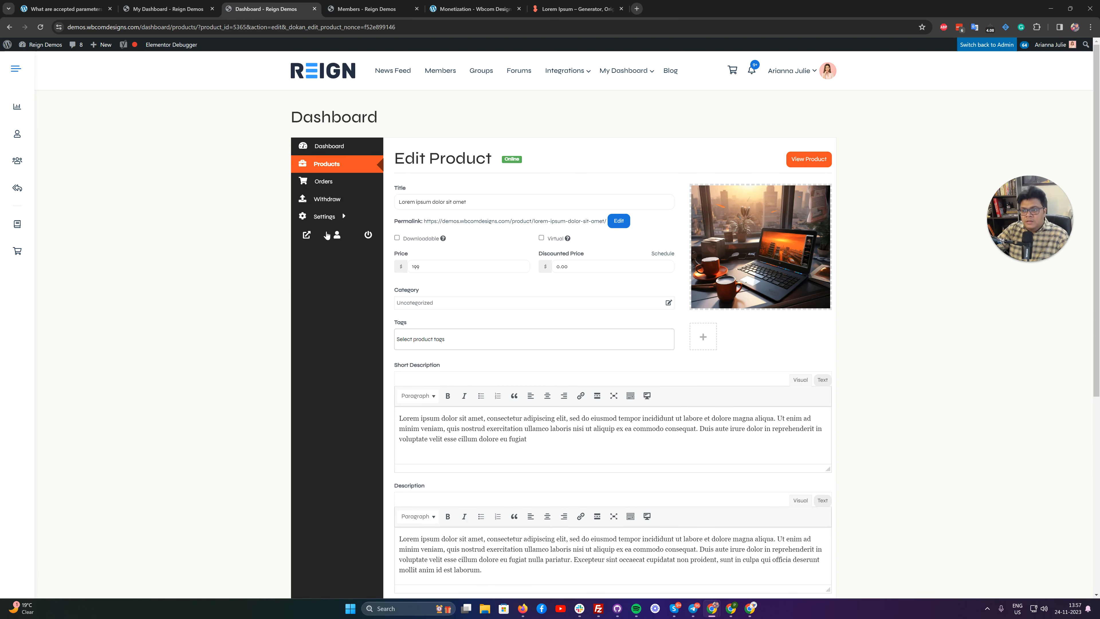
pyautogui.scroll(-4, 630, 363)
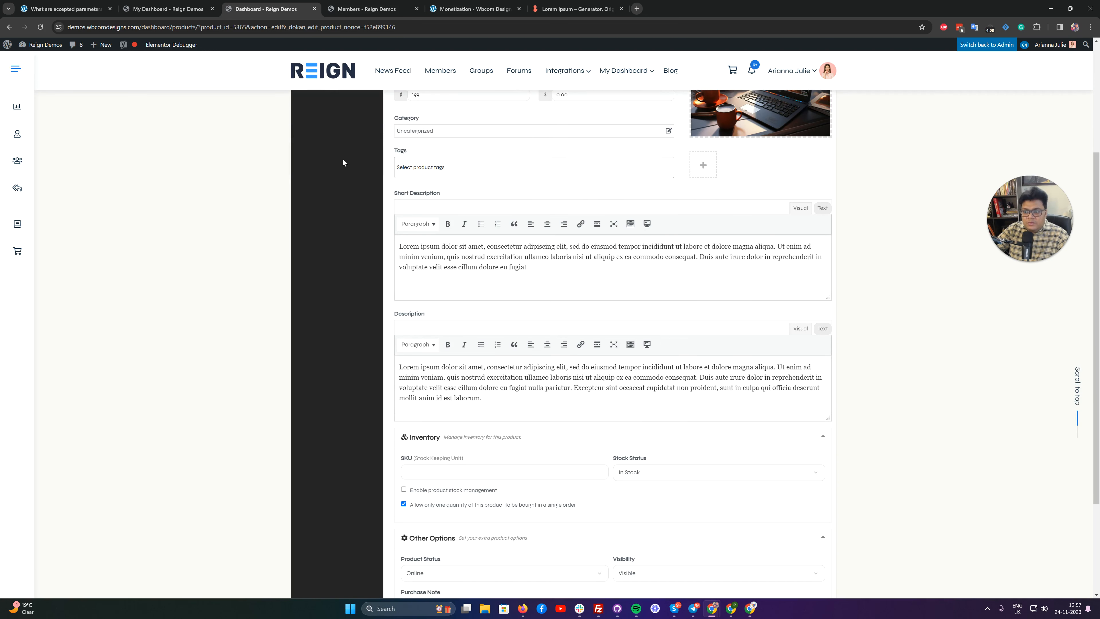
pyautogui.scroll(4, 525, 185)
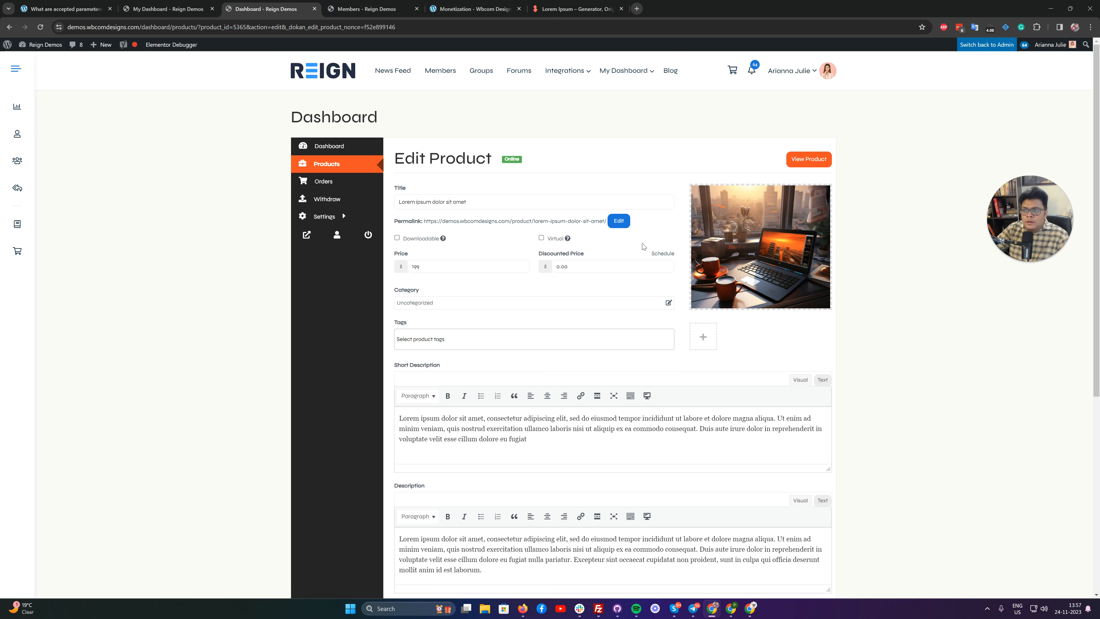
pyautogui.scroll(-4, 637, 196)
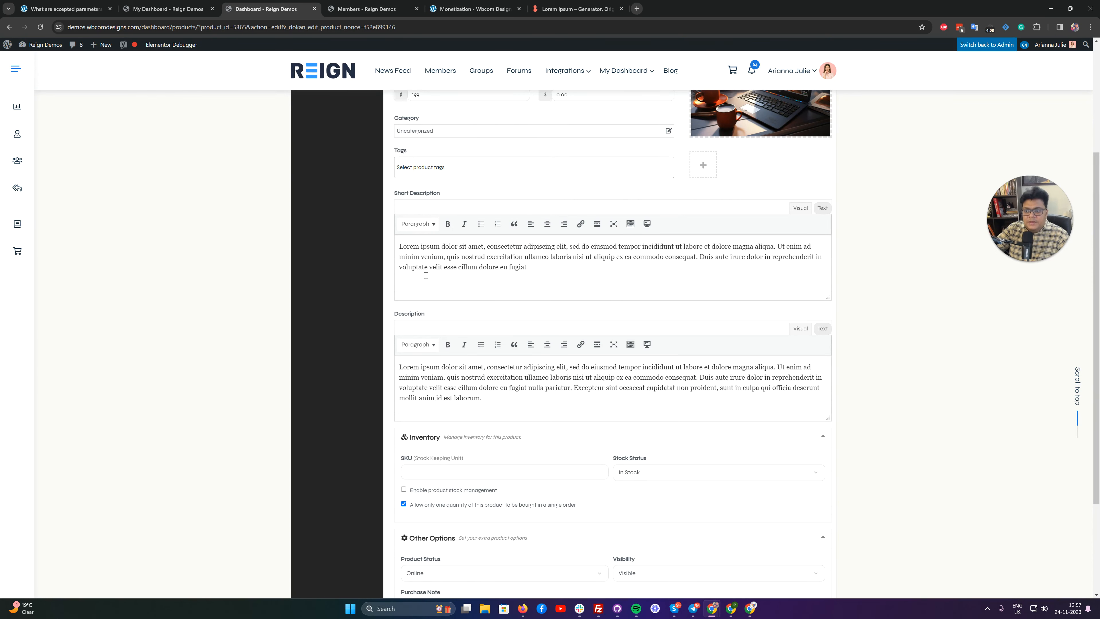
pyautogui.scroll(-3, 588, 378)
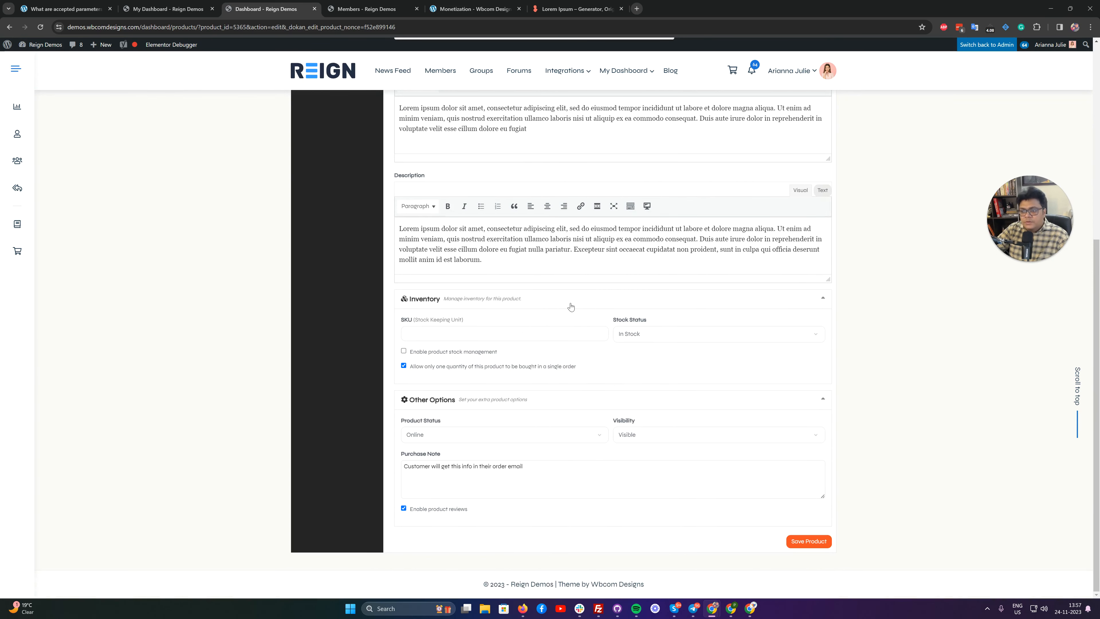
# Review the Edit Product form again, from the title and price fields down to the inventory and other options.
pyautogui.scroll(7, 631, 292)
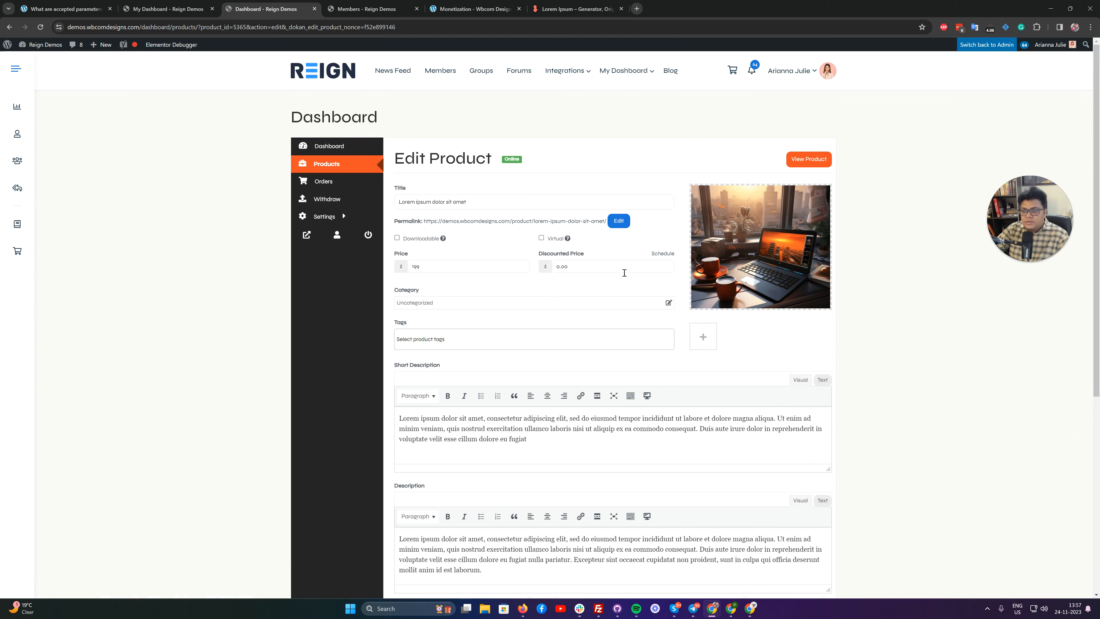
pyautogui.scroll(-7, 620, 265)
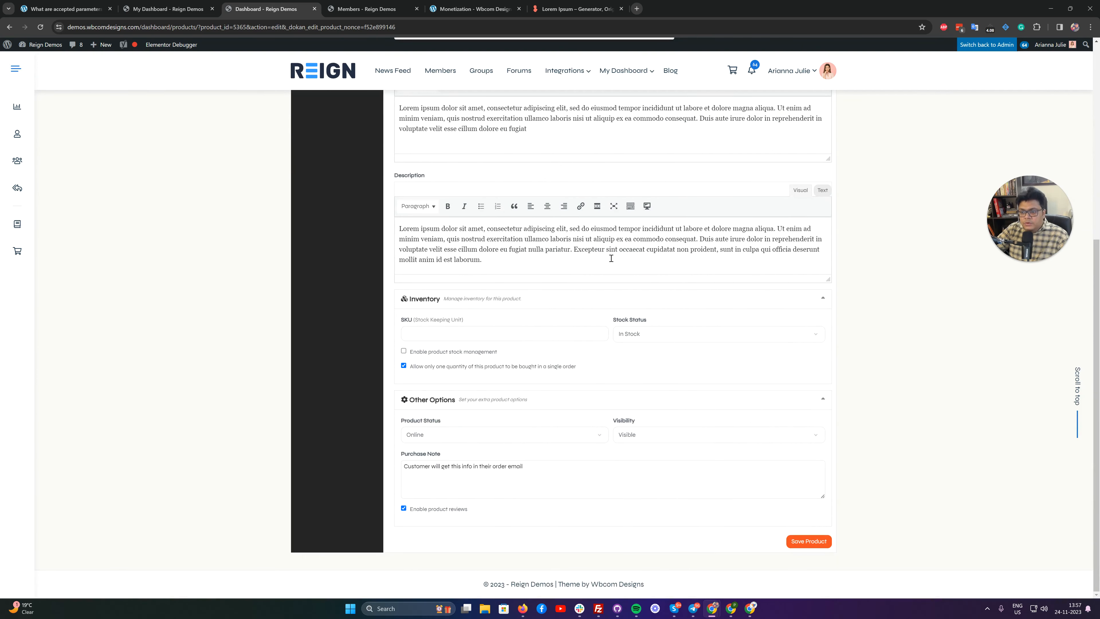
pyautogui.scroll(7, 633, 247)
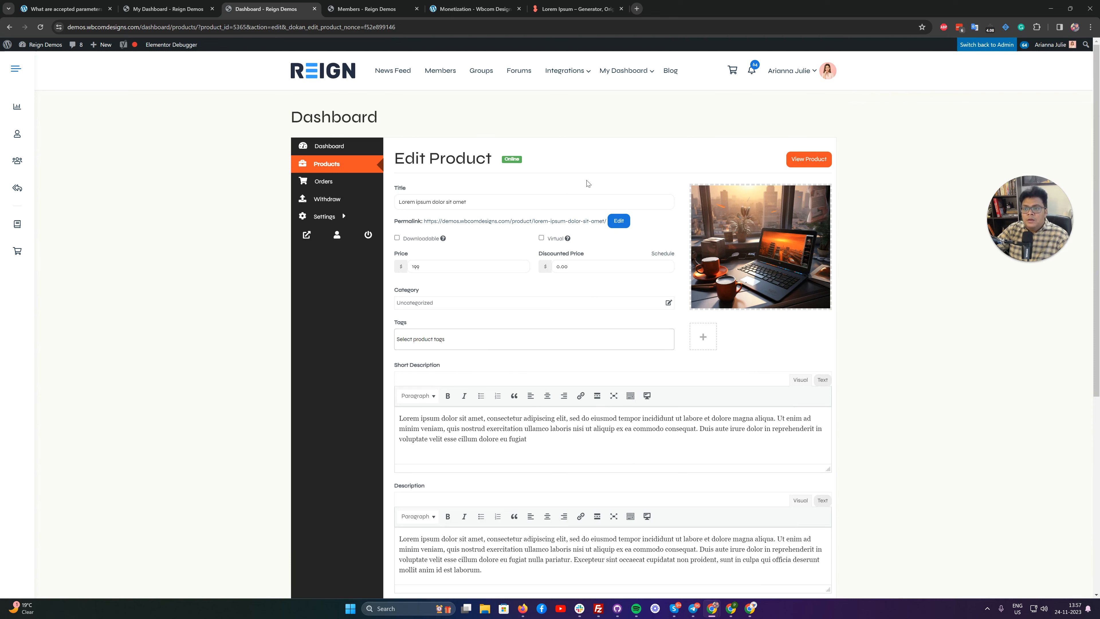
pyautogui.scroll(-6, 585, 182)
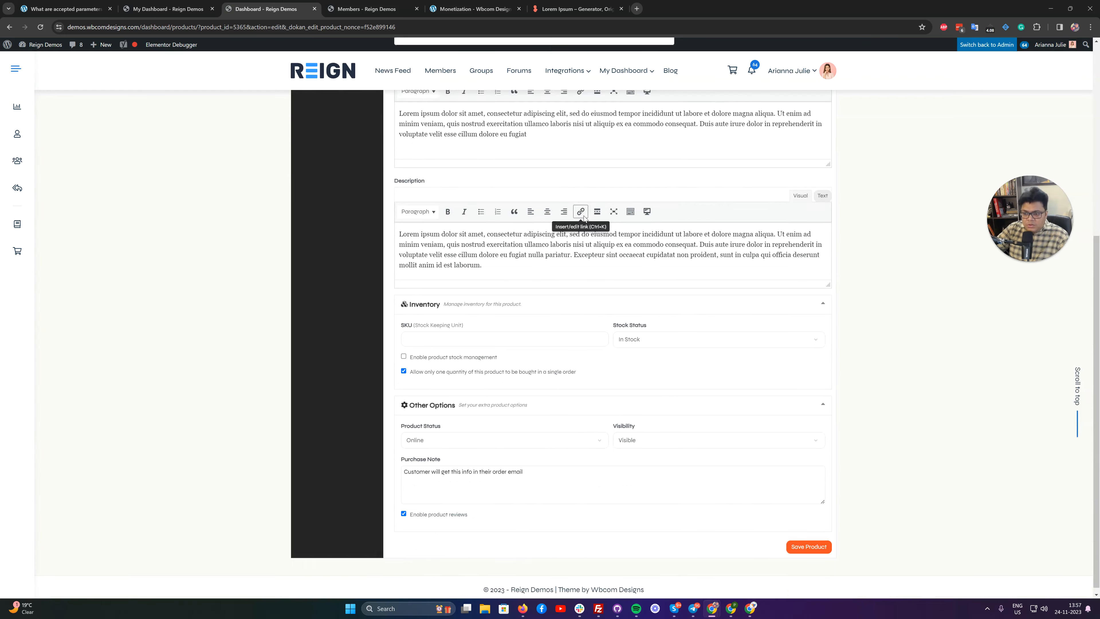
pyautogui.scroll(6, 588, 215)
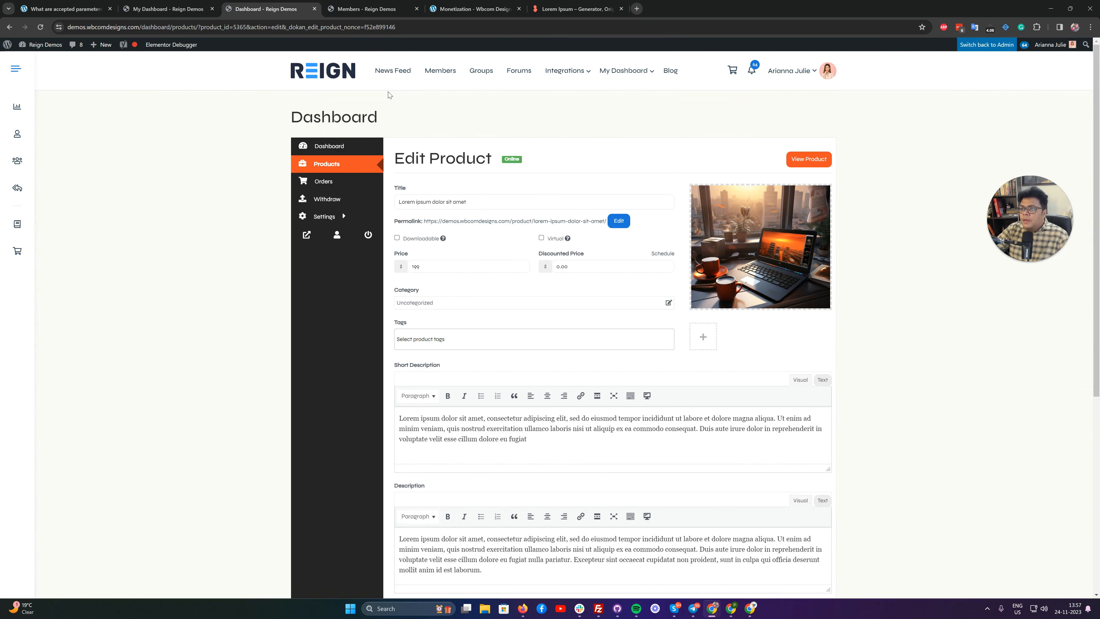
# Visit the instructor's My Dashboard and open the vendor dashboard's product list by way of the WooCommerce My account page.
pyautogui.click(635, 71)
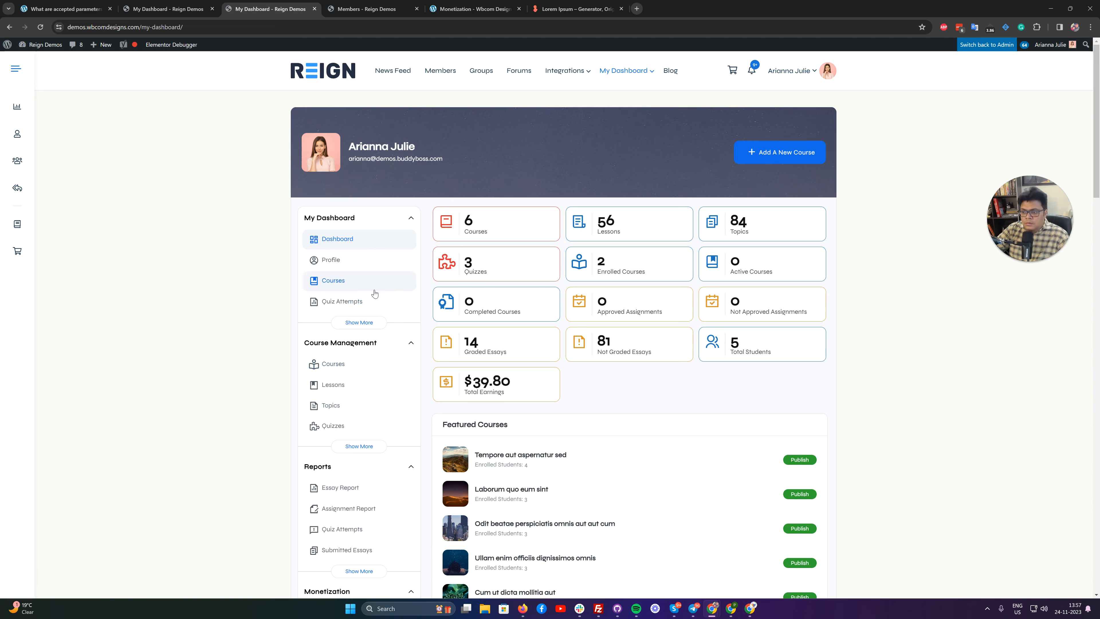
pyautogui.moveTo(619, 76)
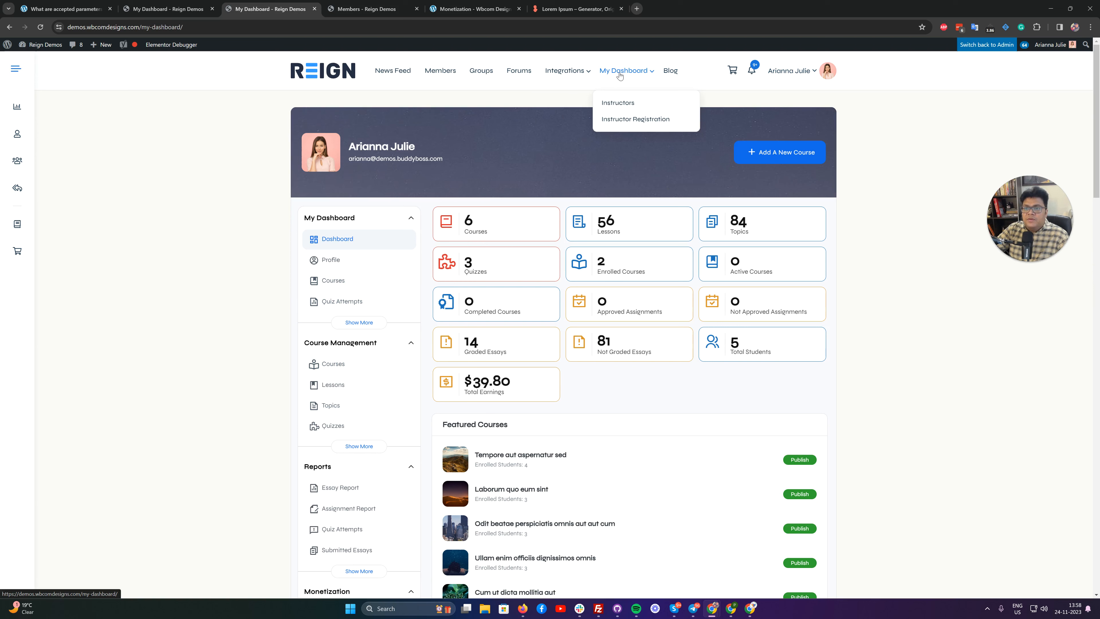
pyautogui.moveTo(565, 72)
pyautogui.moveTo(623, 141)
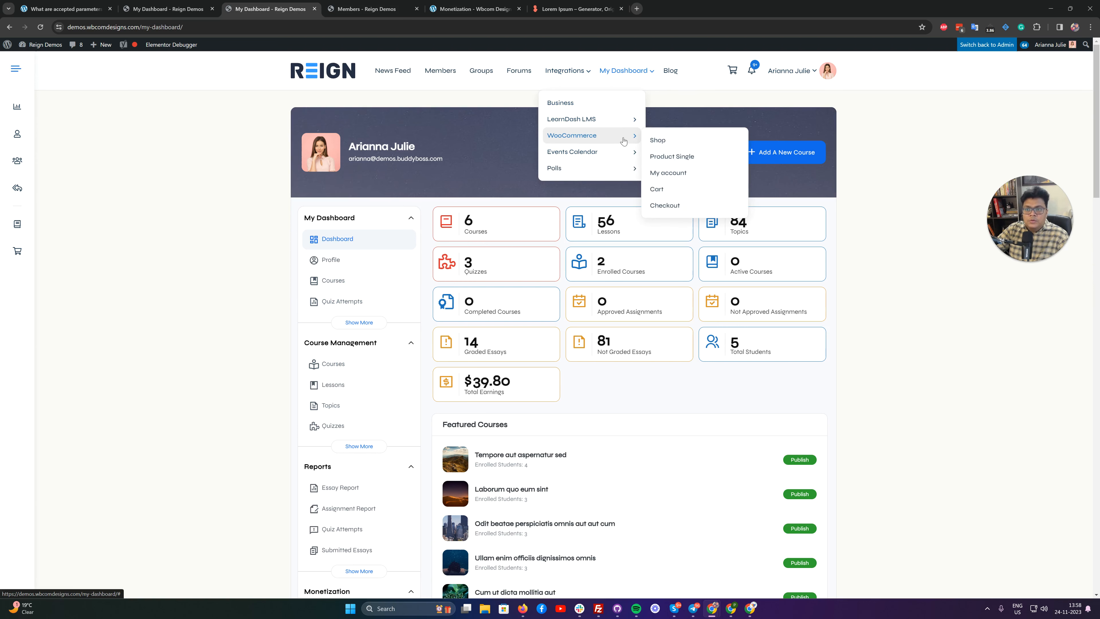
pyautogui.click(668, 177)
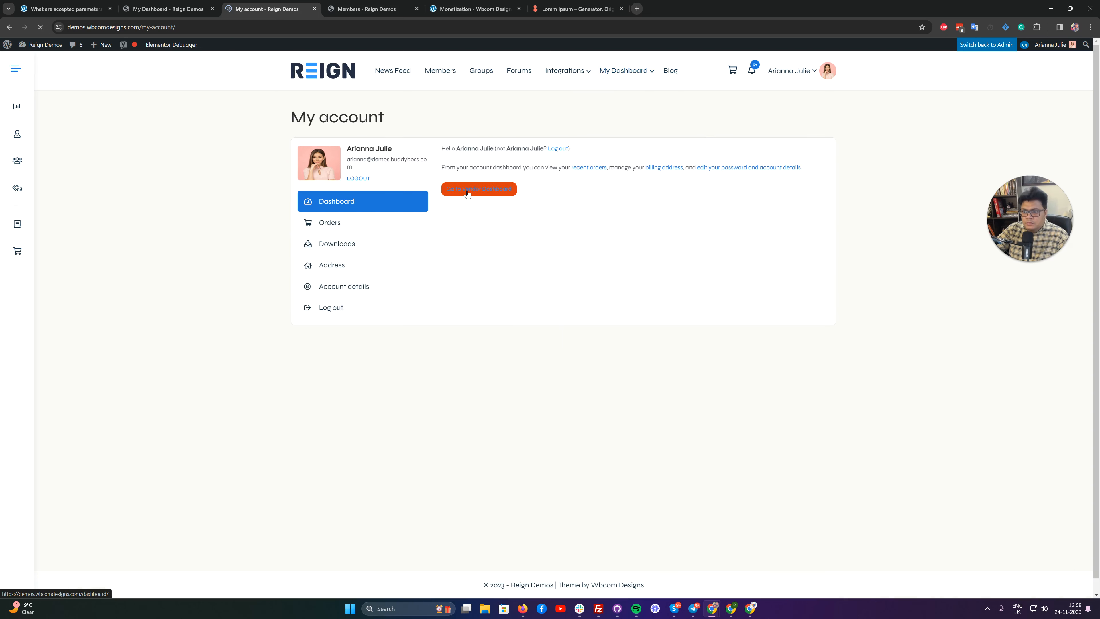
pyautogui.click(478, 197)
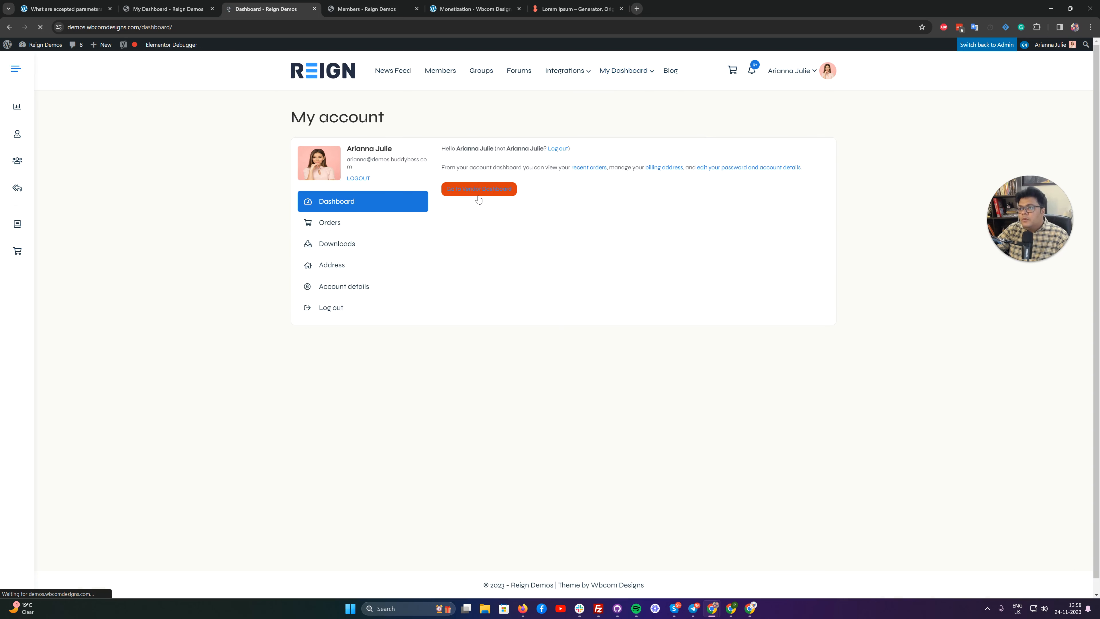
pyautogui.click(328, 168)
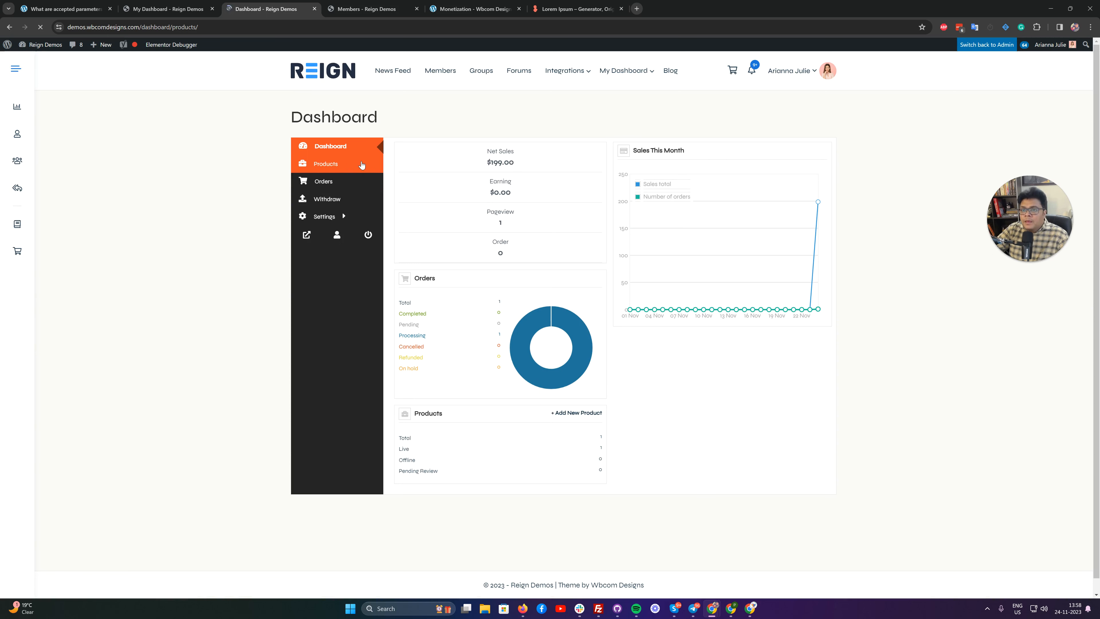